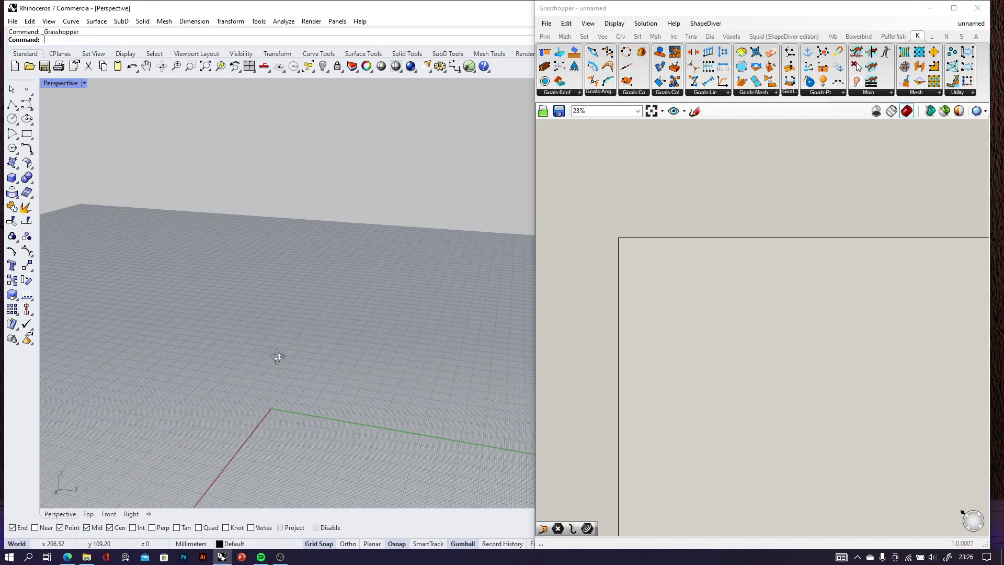
- Add a Construct Point component near the upper corner of the empty Grasshopper canvas
{"action": "scroll", "coordinate": [648, 285], "scroll_direction": "up", "scroll_amount": 3}
{"action": "scroll", "coordinate": [654, 326], "scroll_direction": "up", "scroll_amount": 3}
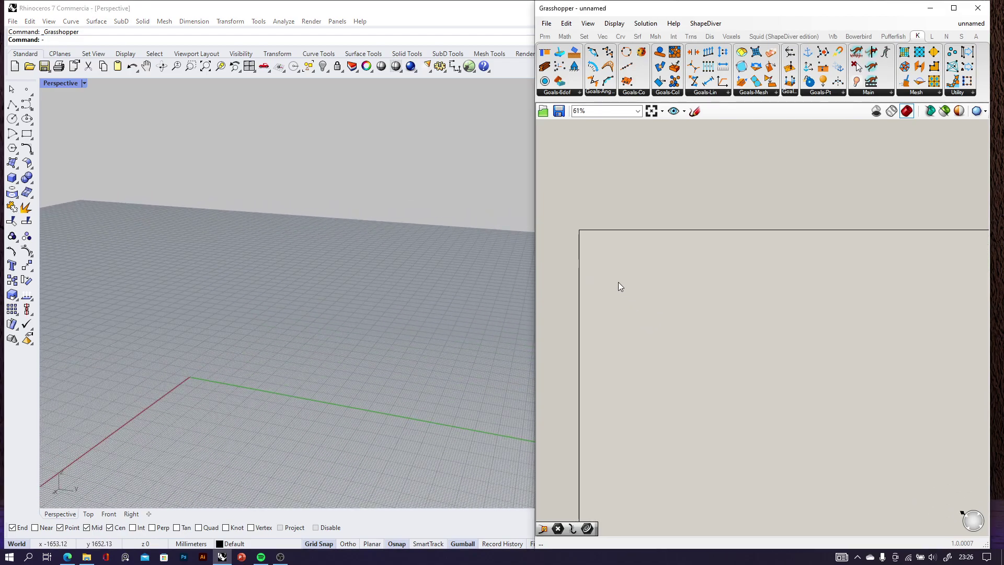
{"action": "scroll", "coordinate": [623, 253], "scroll_direction": "up", "scroll_amount": 1}
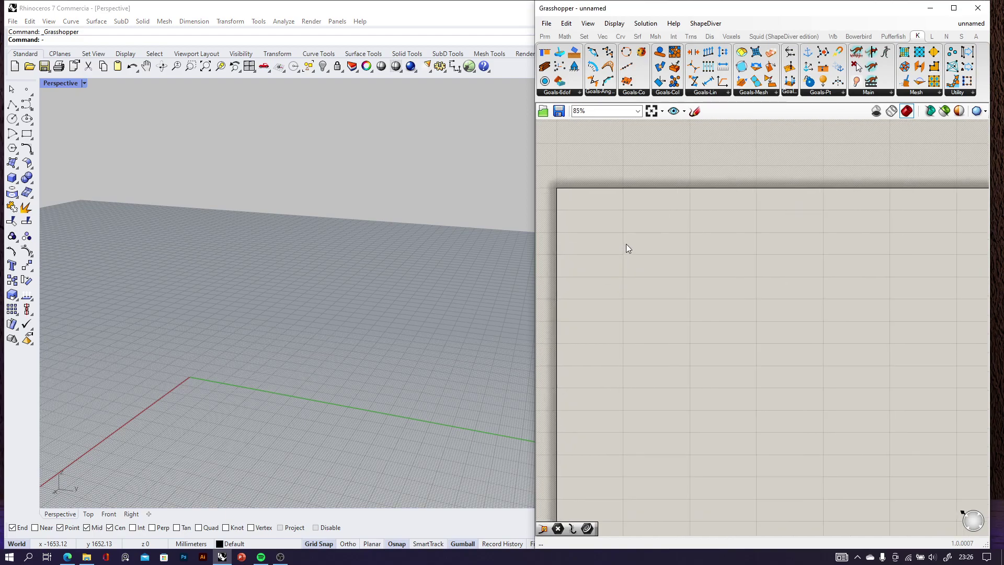
{"action": "right_click_drag", "start_coordinate": [630, 252], "coordinate": [684, 233]}
{"action": "double_click", "coordinate": [689, 232]}
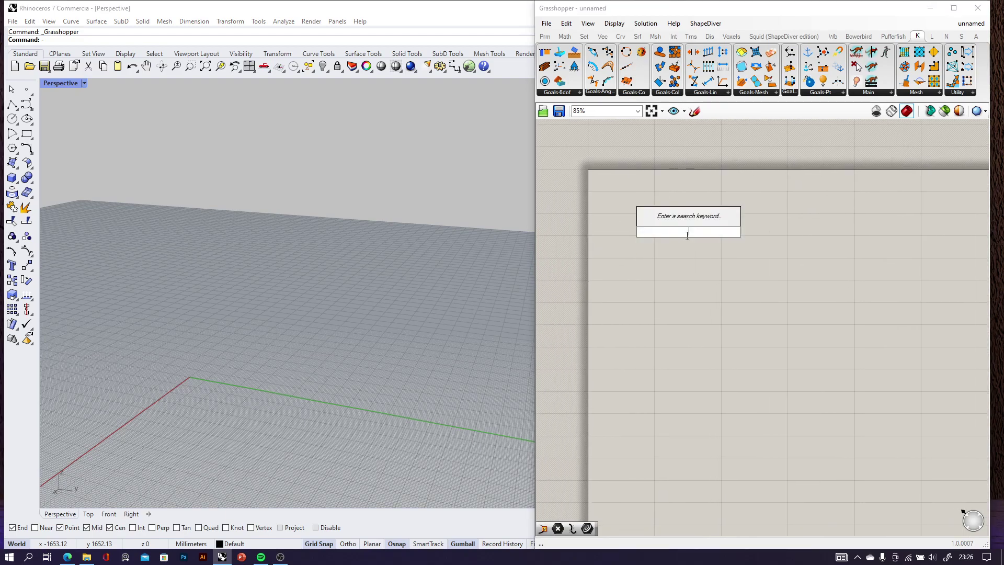
{"action": "type", "text": "constru"}
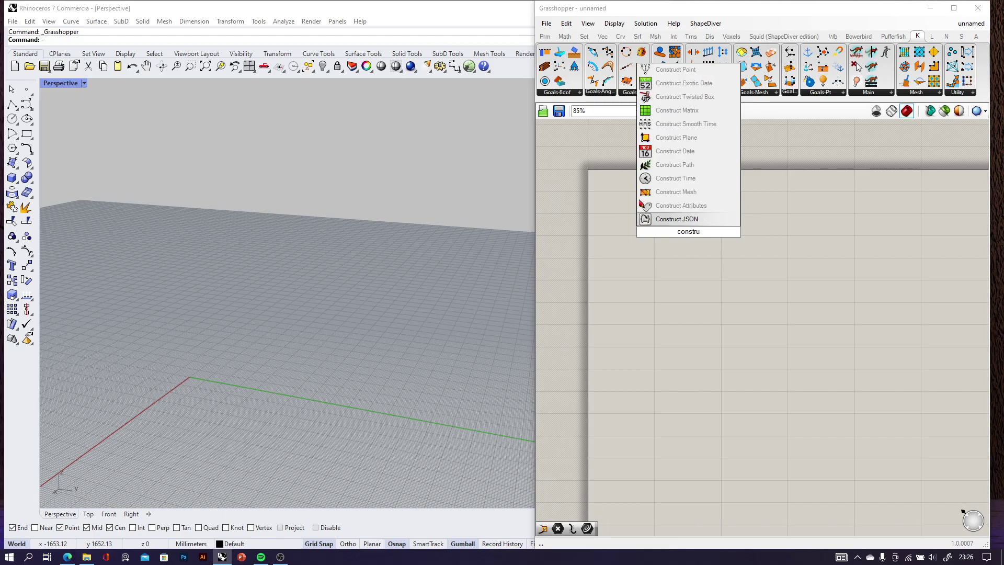
{"action": "key", "text": "BackSpace"}
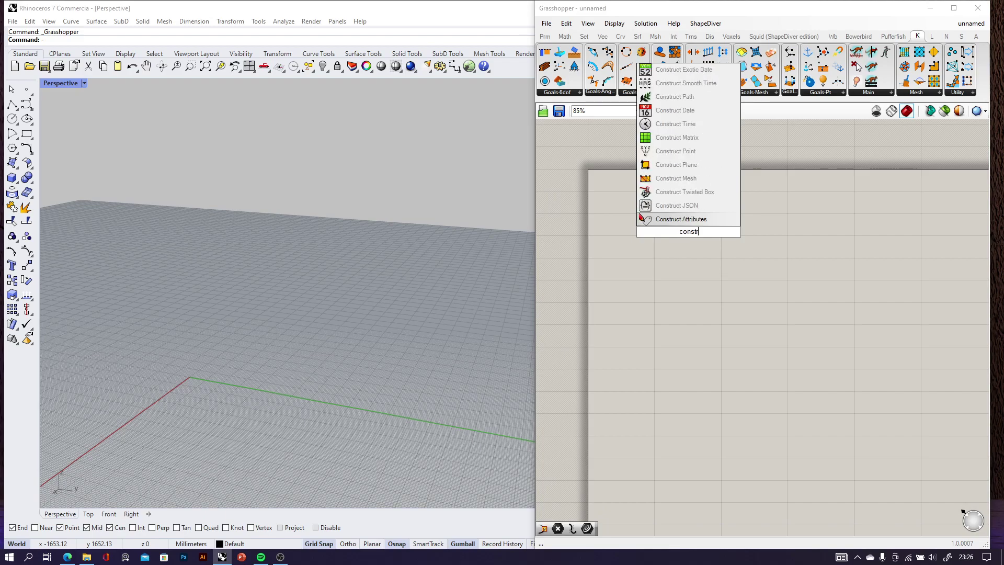
{"action": "type", "text": "uct poi"}
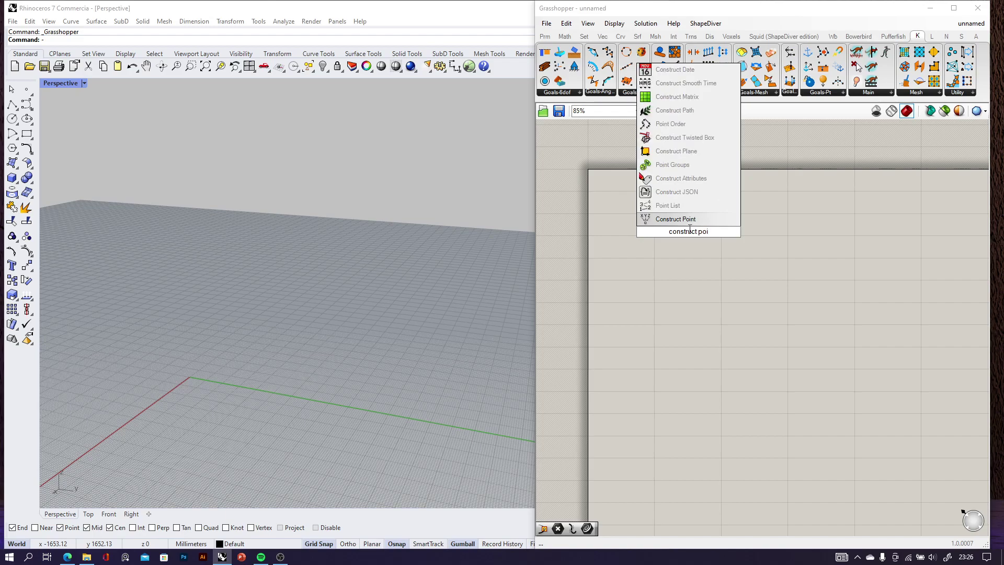
{"action": "key", "text": "Return"}
- Add a Move component and feed the constructed point into its Geometry input
{"action": "scroll", "coordinate": [685, 228], "scroll_direction": "up", "scroll_amount": 3}
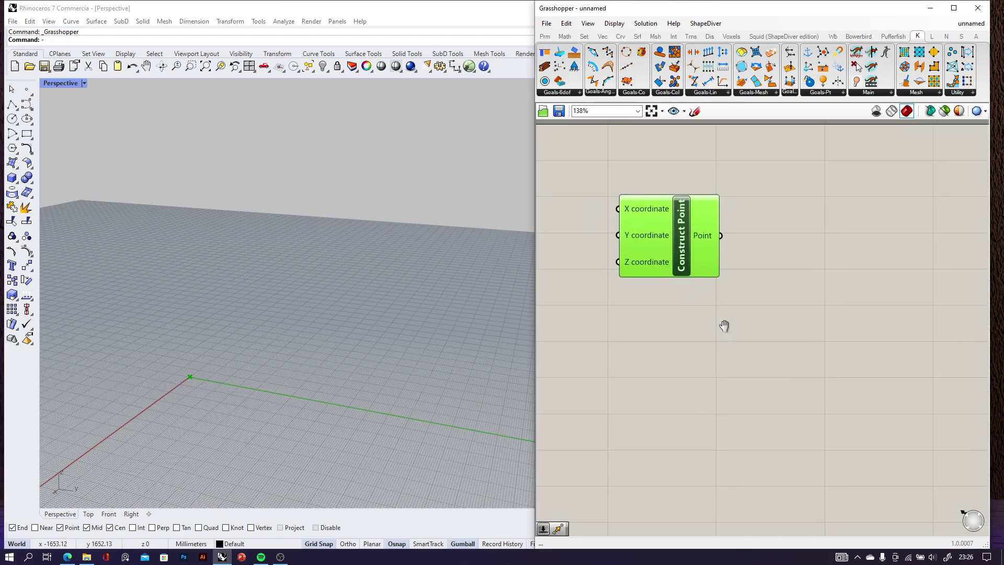
{"action": "double_click", "coordinate": [740, 309]}
{"action": "type", "text": "move"}
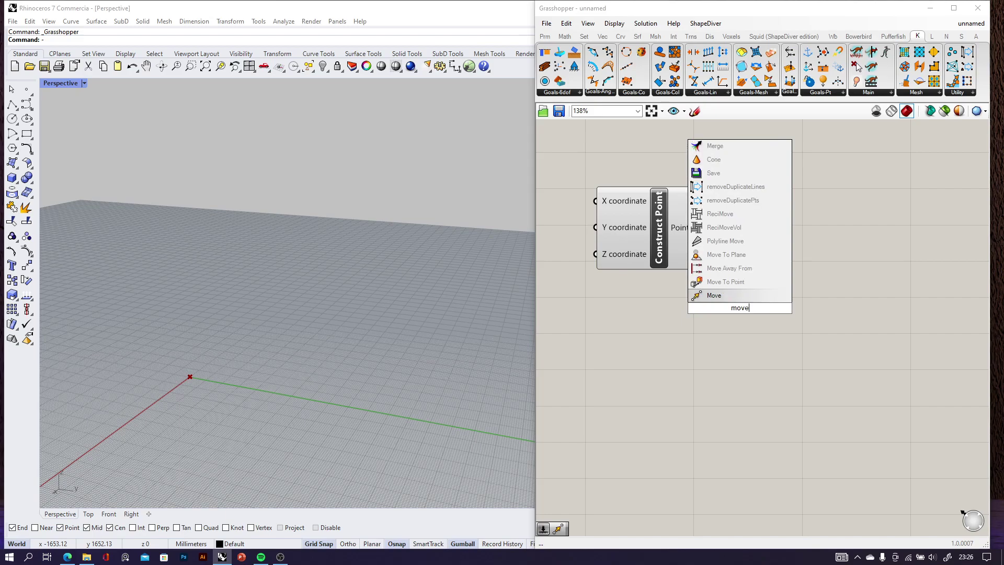
{"action": "key", "text": "Return"}
{"action": "left_click_drag", "start_coordinate": [730, 297], "coordinate": [759, 309]}
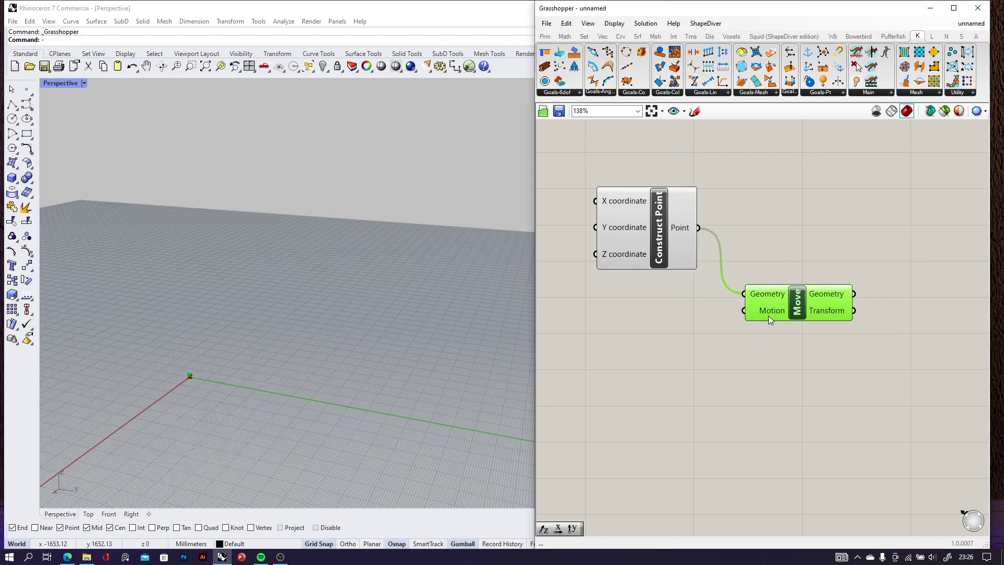
- Add a Unit X vector below Construct Point and connect it to the Move component's Motion input
{"action": "double_click", "coordinate": [678, 349]}
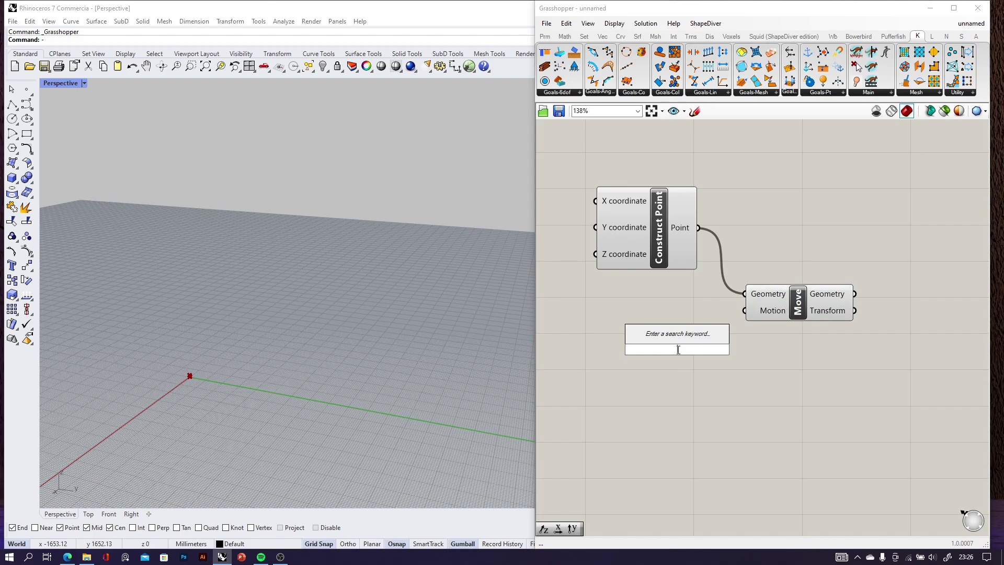
{"action": "type", "text": "x"}
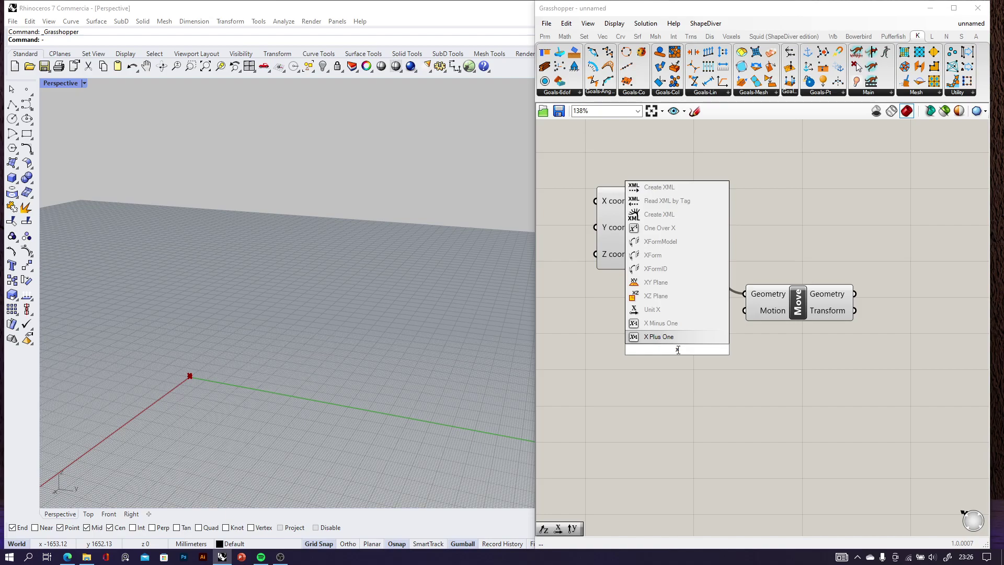
{"action": "left_click", "coordinate": [680, 310]}
{"action": "scroll", "coordinate": [683, 348], "scroll_direction": "up", "scroll_amount": 1}
{"action": "left_click_drag", "start_coordinate": [735, 349], "coordinate": [840, 296]}
{"action": "left_click_drag", "start_coordinate": [673, 361], "coordinate": [705, 358]}
- Create a number slider set to 120 and connect it to the Unit X Factor input
{"action": "double_click", "coordinate": [585, 365]}
{"action": "type", "text": "120"}
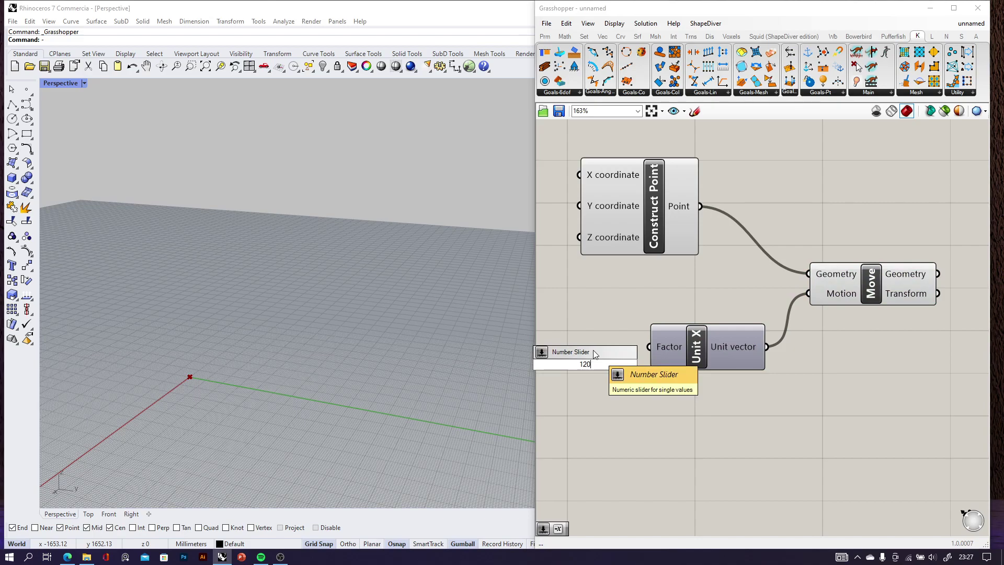
{"action": "key", "text": "Return"}
{"action": "left_click_drag", "start_coordinate": [627, 367], "coordinate": [649, 347]}
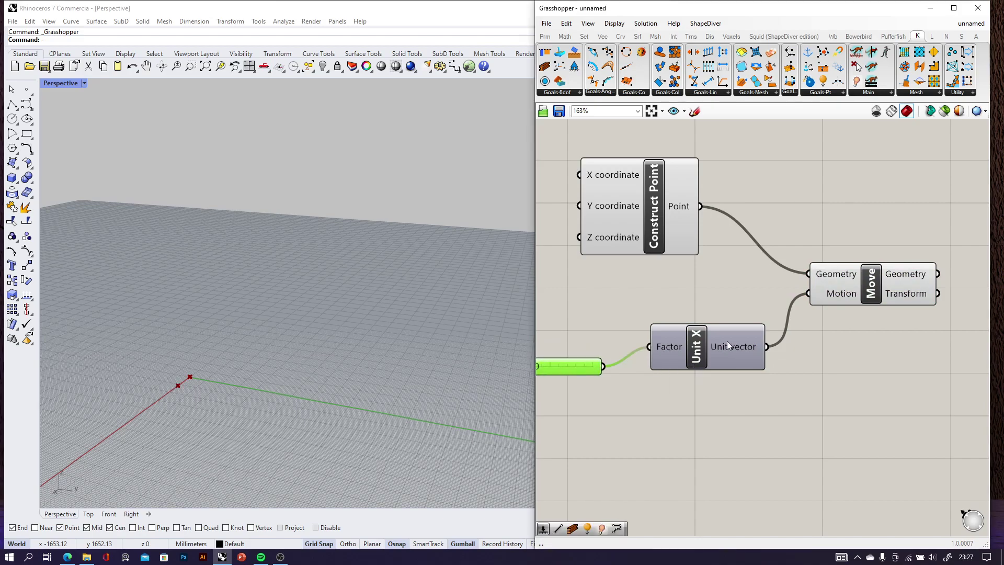
- Add a Line component running from the constructed point as Start Point to the moved geometry as End Point
{"action": "right_click_drag", "start_coordinate": [943, 261], "coordinate": [822, 299]}
{"action": "double_click", "coordinate": [852, 249]}
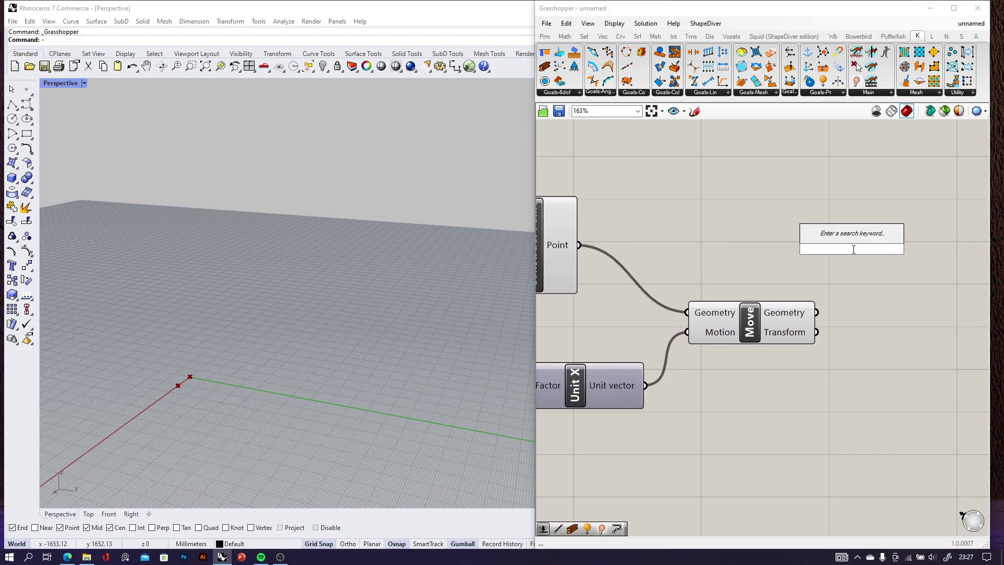
{"action": "type", "text": "line"}
{"action": "key", "text": "Return"}
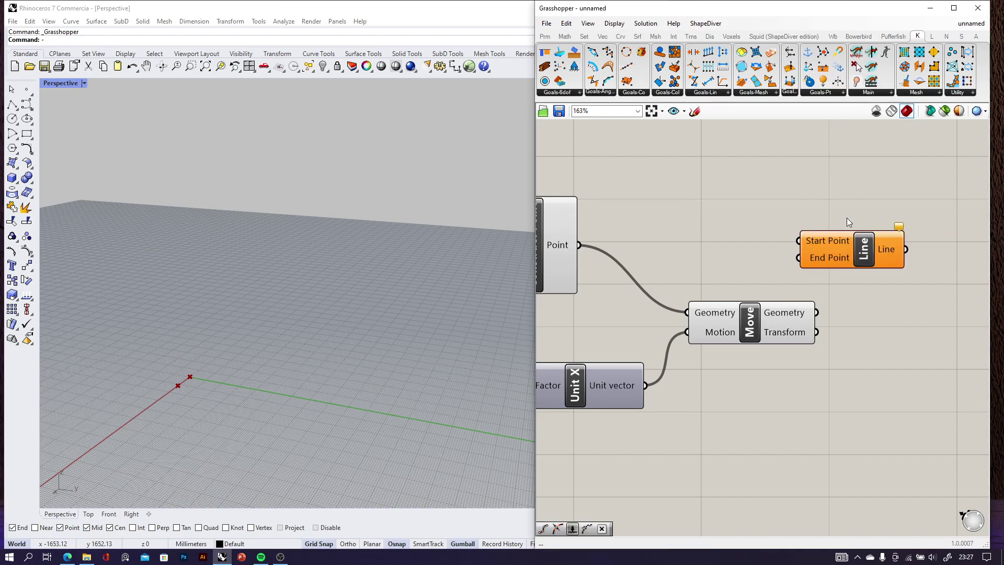
{"action": "left_click_drag", "start_coordinate": [580, 245], "coordinate": [871, 262]}
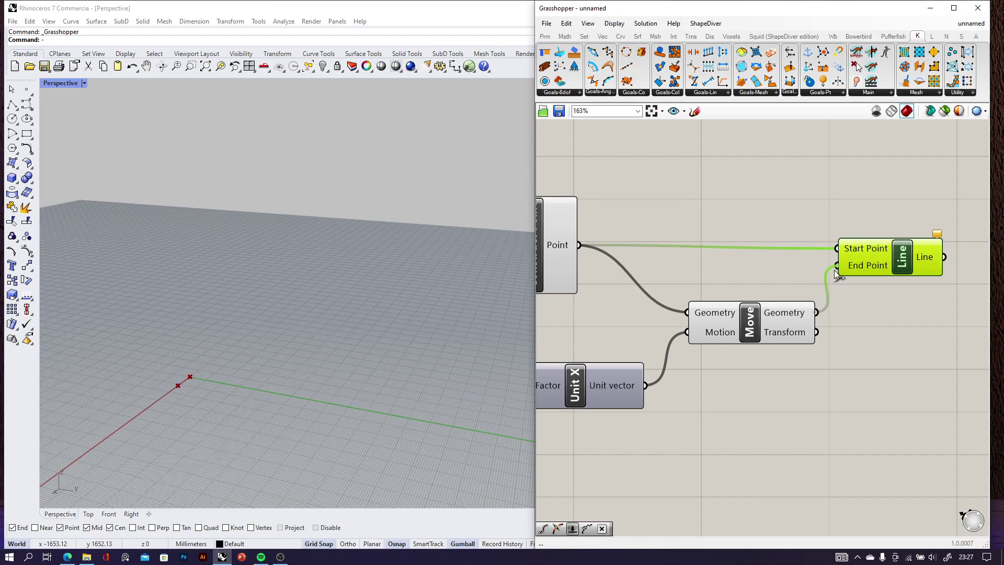
- Add a Divide Curve component and connect the Line output to its Curve input
{"action": "scroll", "coordinate": [858, 285], "scroll_direction": "down", "scroll_amount": 3}
{"action": "double_click", "coordinate": [839, 284]}
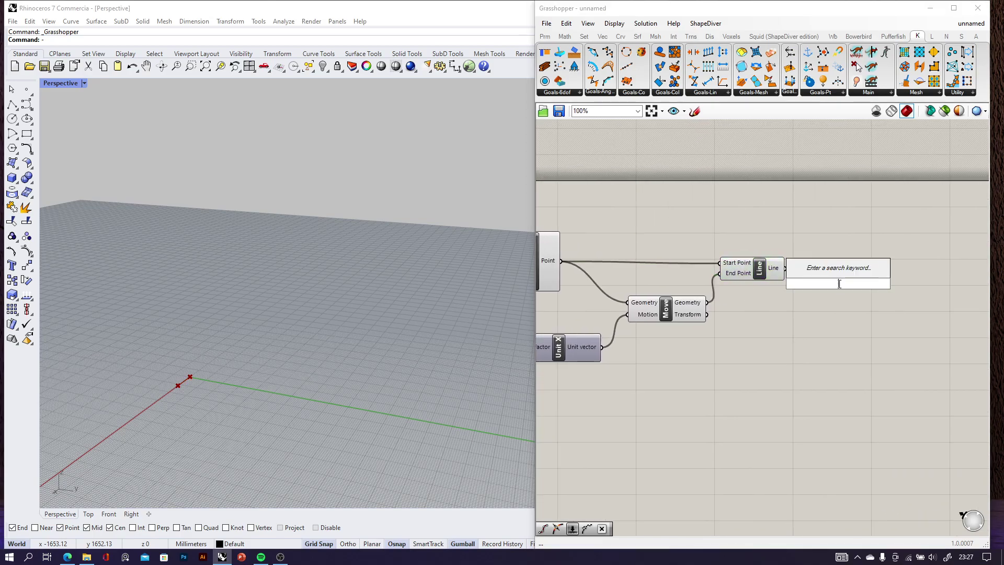
{"action": "type", "text": "divide"}
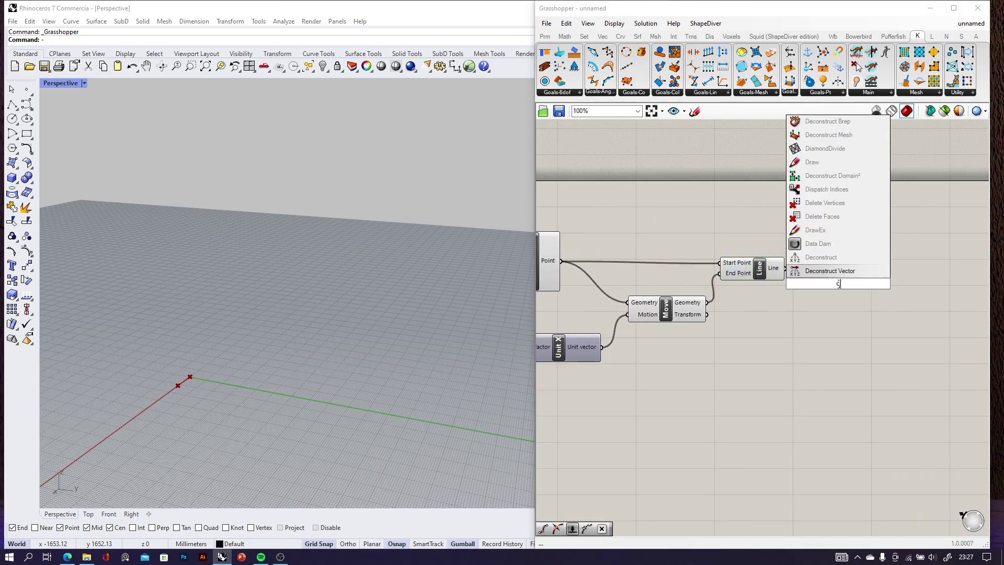
{"action": "left_click", "coordinate": [833, 262]}
{"action": "scroll", "coordinate": [814, 271], "scroll_direction": "up", "scroll_amount": 3}
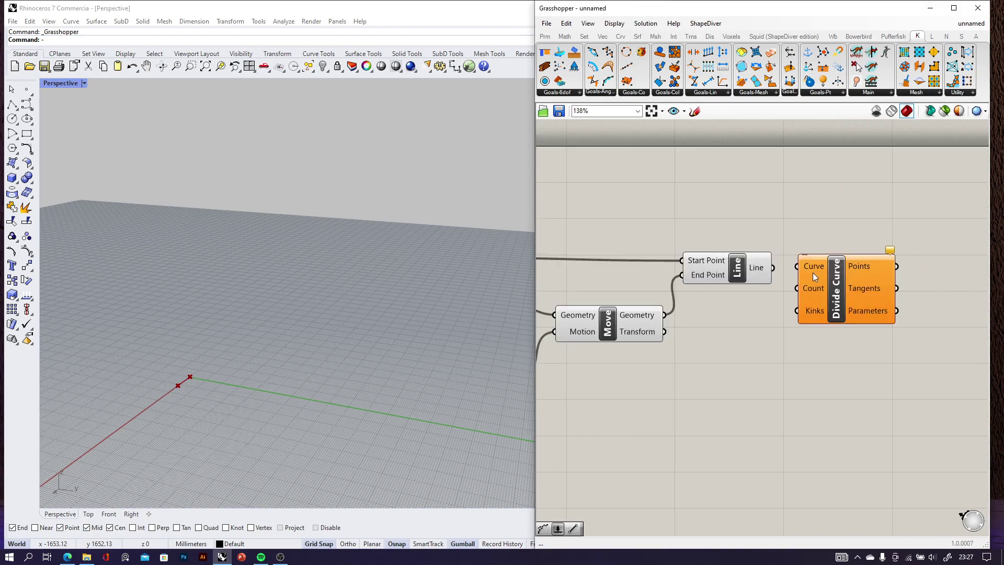
{"action": "left_click_drag", "start_coordinate": [765, 267], "coordinate": [803, 273]}
{"action": "left_click", "coordinate": [829, 296]}
{"action": "left_click", "coordinate": [740, 342]}
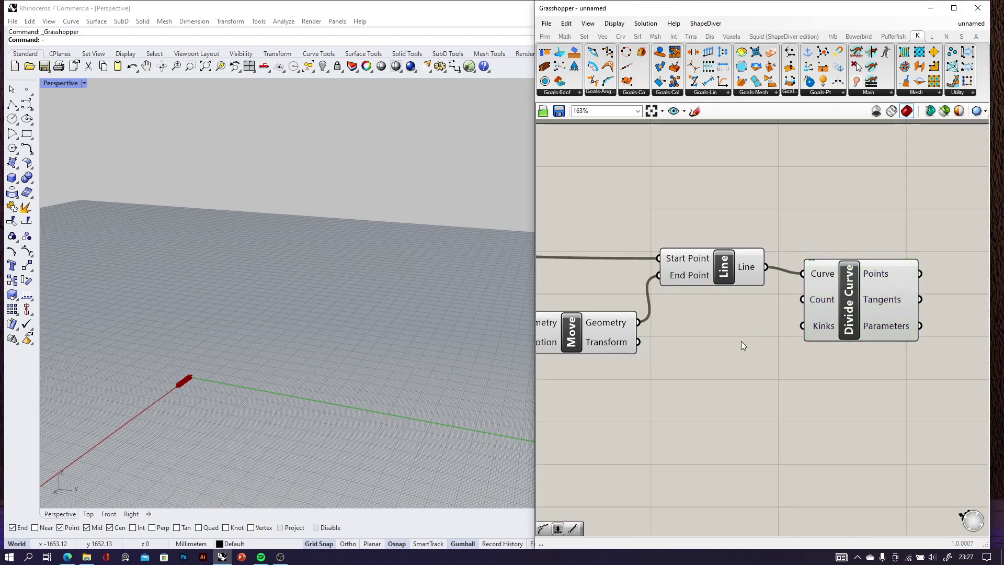
- Create a number slider set to 8 and connect it to Divide Curve's Count input
{"action": "double_click", "coordinate": [758, 343]}
{"action": "type", "text": "8"}
{"action": "key", "text": "Return"}
{"action": "left_click_drag", "start_coordinate": [756, 341], "coordinate": [708, 380]}
{"action": "left_click_drag", "start_coordinate": [799, 381], "coordinate": [802, 299]}
{"action": "scroll", "coordinate": [837, 317], "scroll_direction": "down", "scroll_amount": 2}
{"action": "right_click_drag", "start_coordinate": [836, 313], "coordinate": [784, 338]}
{"action": "left_click_drag", "start_coordinate": [811, 314], "coordinate": [856, 323]}
- Add a Shatter component, feeding the line into its Curve input and Divide Curve's Parameters output into its Parameters input
{"action": "right_click_drag", "start_coordinate": [856, 323], "coordinate": [810, 384]}
{"action": "double_click", "coordinate": [840, 323]}
{"action": "type", "text": "shatter"}
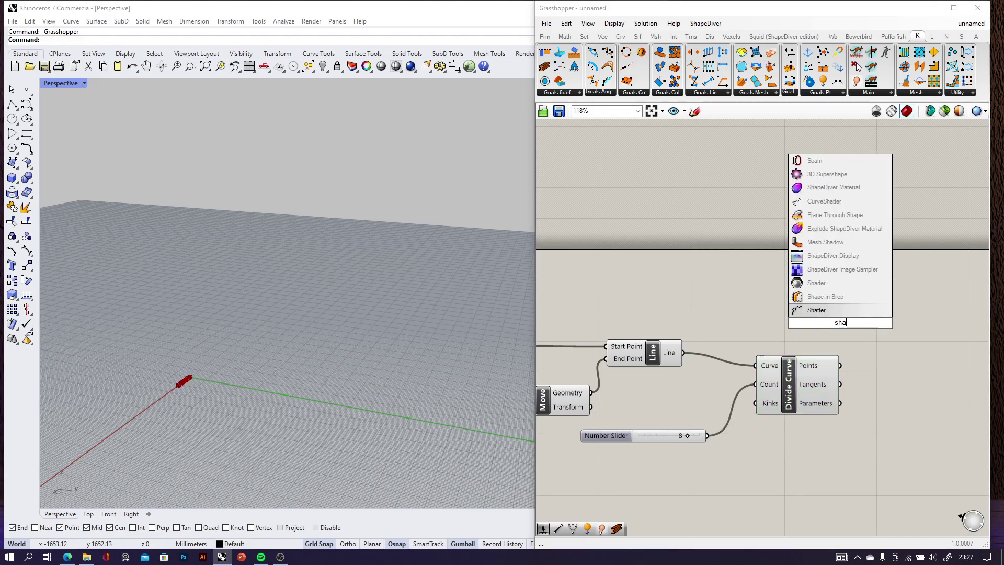
{"action": "left_click", "coordinate": [820, 311]}
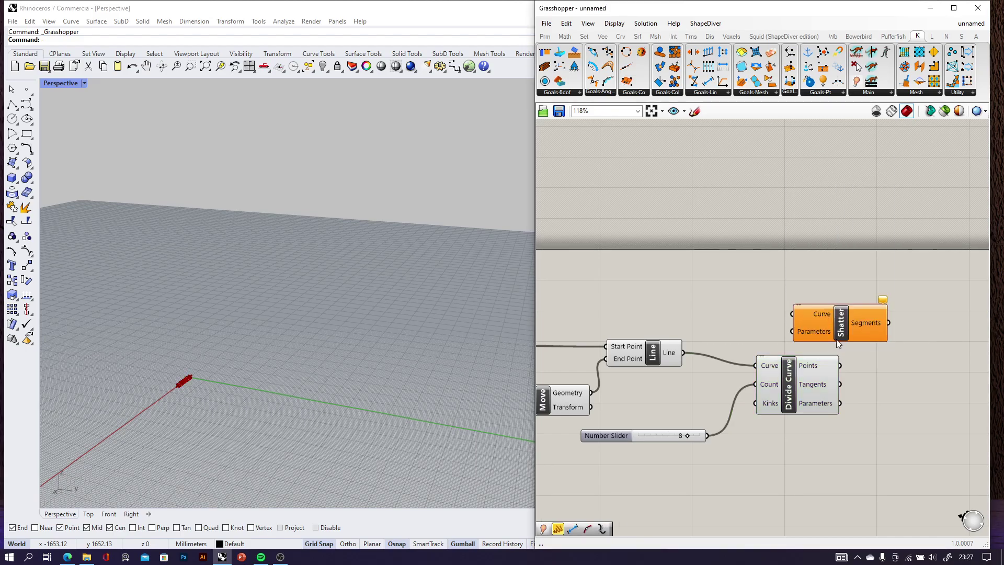
{"action": "scroll", "coordinate": [837, 339], "scroll_direction": "up", "scroll_amount": 2}
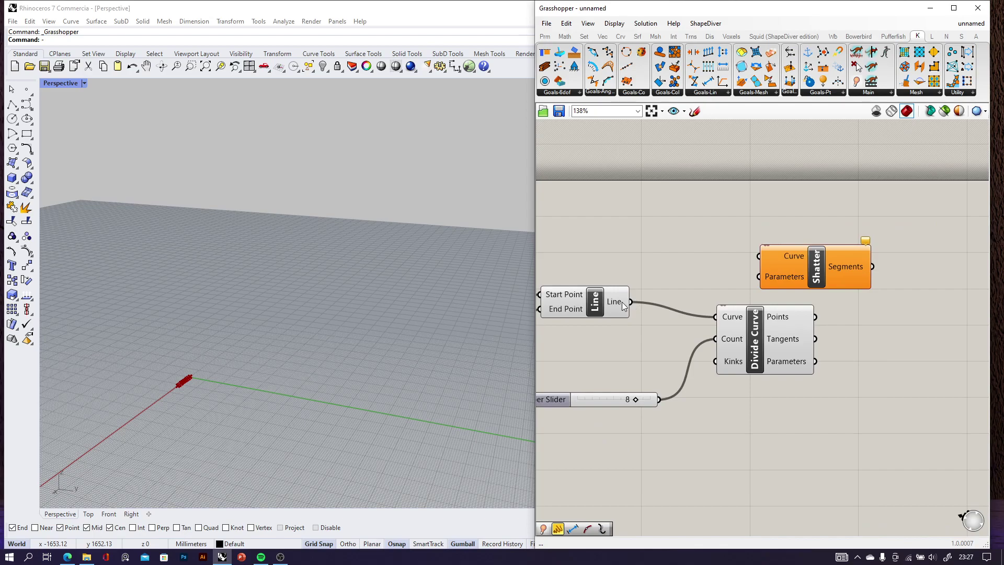
{"action": "scroll", "coordinate": [628, 309], "scroll_direction": "up", "scroll_amount": 3}
{"action": "left_click_drag", "start_coordinate": [640, 299], "coordinate": [837, 230]}
{"action": "right_click_drag", "start_coordinate": [858, 256], "coordinate": [596, 203]}
{"action": "left_click_drag", "start_coordinate": [608, 205], "coordinate": [764, 219]}
{"action": "left_click_drag", "start_coordinate": [671, 348], "coordinate": [738, 218]}
{"action": "scroll", "coordinate": [743, 228], "scroll_direction": "down", "scroll_amount": 3}
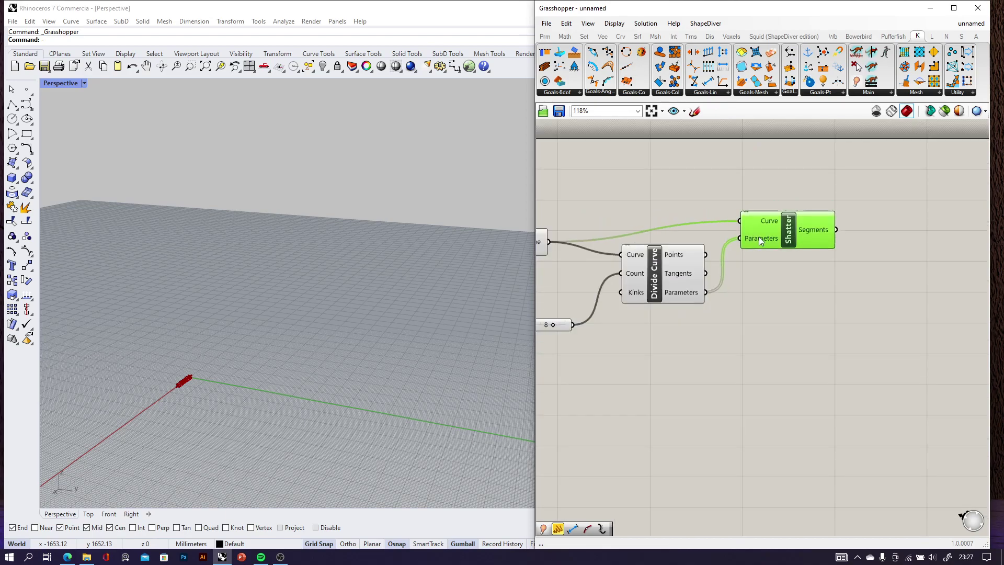
- Zoom the Rhino viewport to the Shatter result and inspect the division points and line segments
{"action": "scroll", "coordinate": [793, 238], "scroll_direction": "up", "scroll_amount": 1}
{"action": "middle_click", "coordinate": [795, 238]}
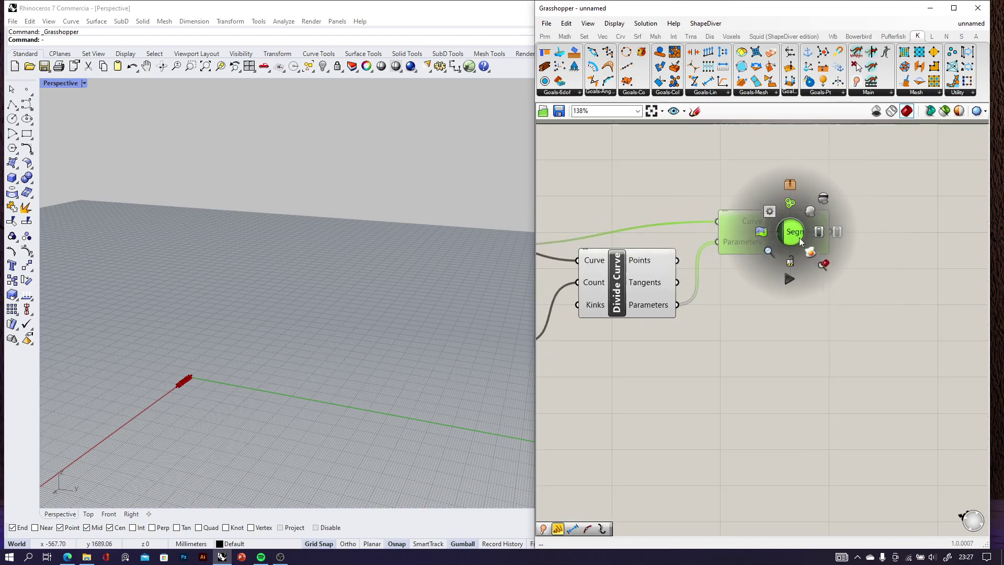
{"action": "left_click", "coordinate": [824, 266]}
{"action": "mouse_move", "coordinate": [375, 341]}
{"action": "right_mouse_down"}
{"action": "mouse_move", "coordinate": [348, 348]}
{"action": "mouse_move", "coordinate": [368, 336]}
{"action": "right_mouse_up"}
{"action": "left_click", "coordinate": [758, 297]}
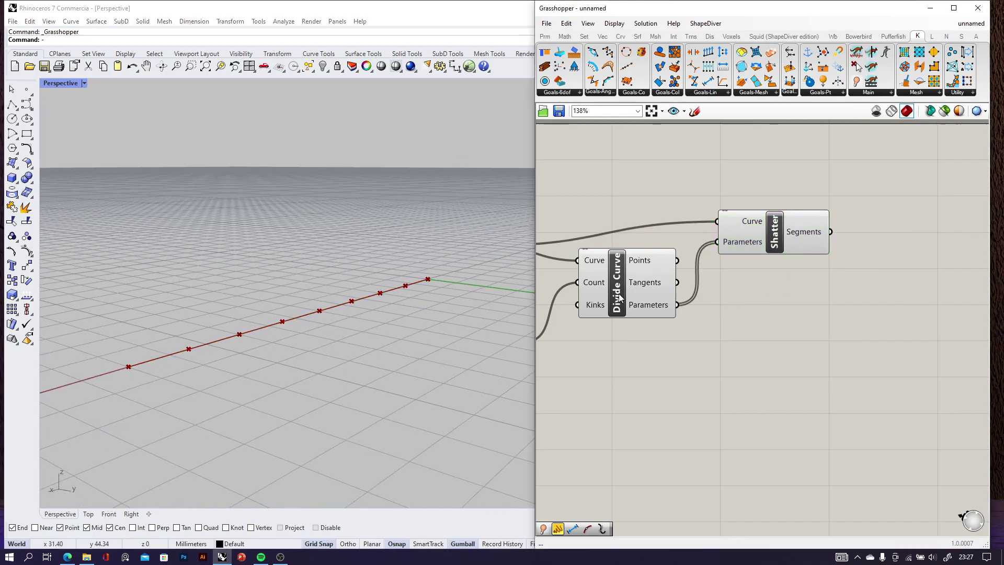
{"action": "left_click", "coordinate": [620, 298]}
{"action": "left_click", "coordinate": [759, 241]}
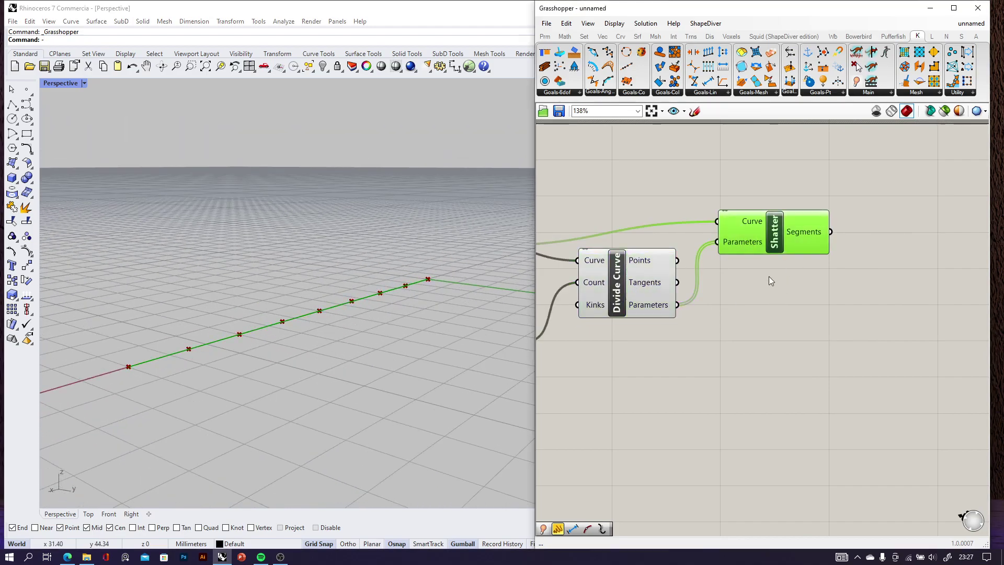
- Add a Curve Middle component and connect Shatter's Segments output to its Curve input
{"action": "scroll", "coordinate": [769, 276], "scroll_direction": "down", "scroll_amount": 2}
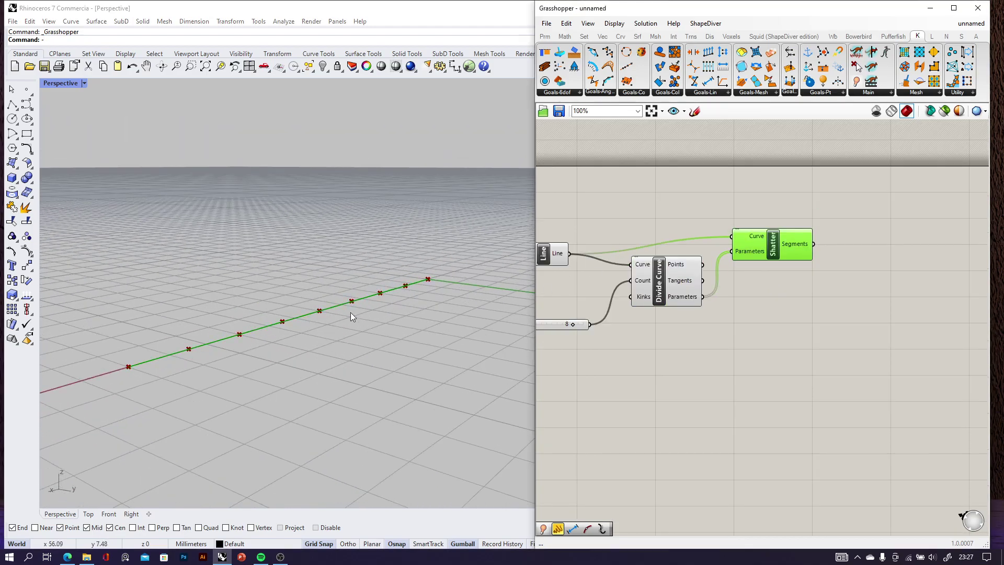
{"action": "double_click", "coordinate": [839, 302]}
{"action": "type", "text": "mid"}
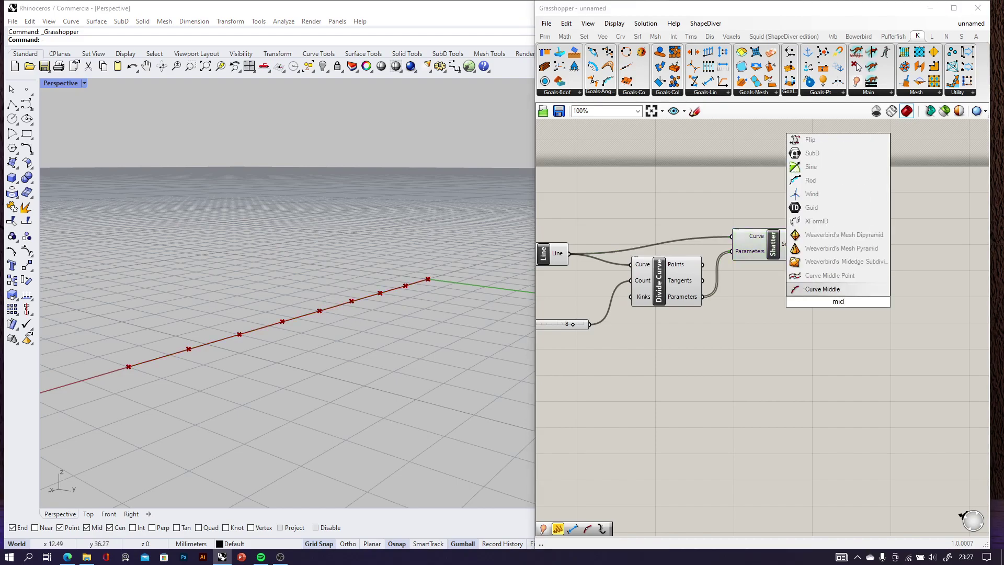
{"action": "key", "text": "Return"}
{"action": "scroll", "coordinate": [826, 291], "scroll_direction": "up", "scroll_amount": 2}
{"action": "left_click_drag", "start_coordinate": [808, 227], "coordinate": [797, 306]}
{"action": "right_click_drag", "start_coordinate": [820, 319], "coordinate": [693, 320]}
{"action": "left_click_drag", "start_coordinate": [709, 324], "coordinate": [770, 276]}
{"action": "left_click", "coordinate": [842, 368]}
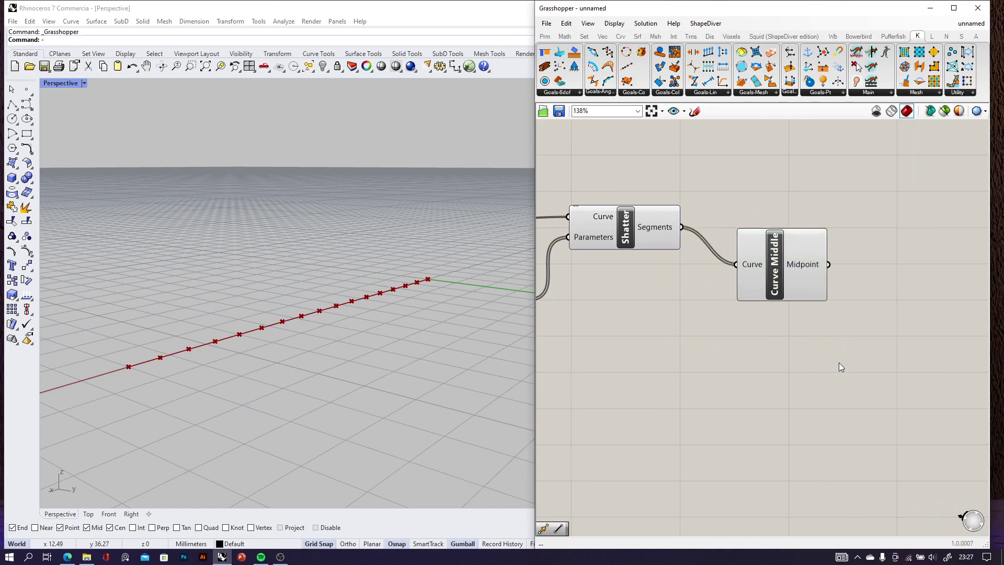
- Add a second Move component below Curve Middle and connect the Midpoint output to its Geometry input
{"action": "double_click", "coordinate": [839, 363]}
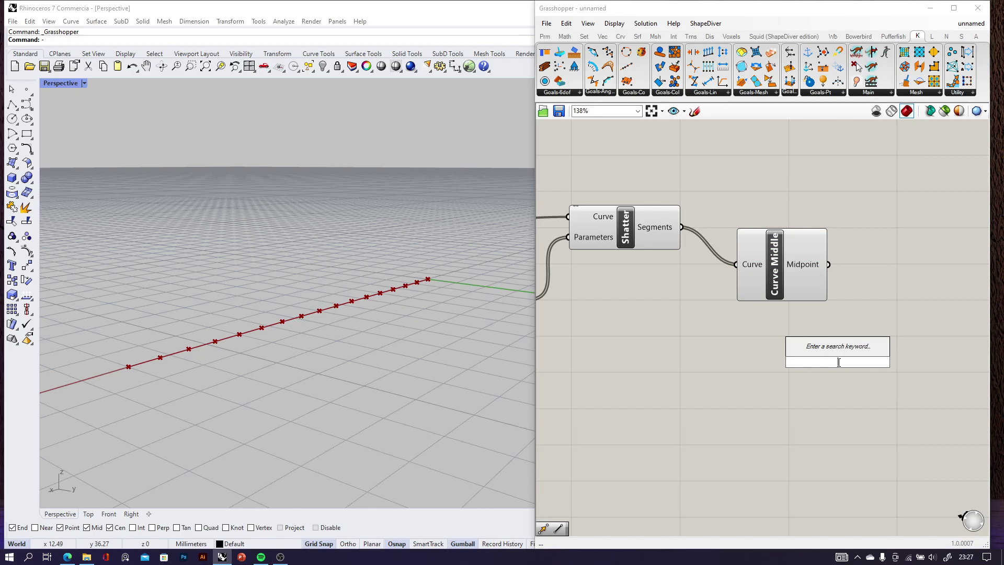
{"action": "type", "text": "move"}
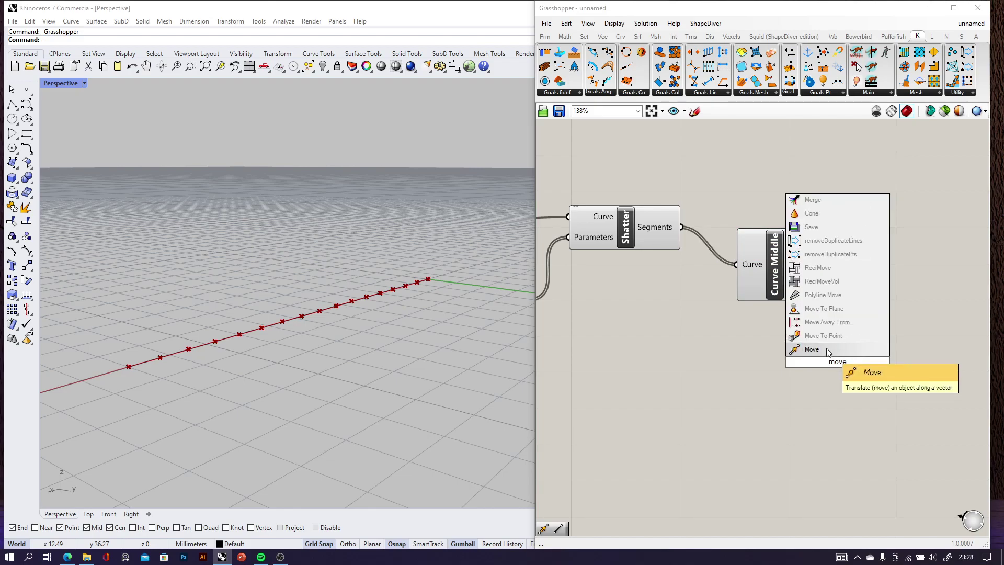
{"action": "left_click", "coordinate": [827, 348]}
{"action": "left_click_drag", "start_coordinate": [821, 368], "coordinate": [871, 351]}
{"action": "left_click_drag", "start_coordinate": [830, 265], "coordinate": [833, 336]}
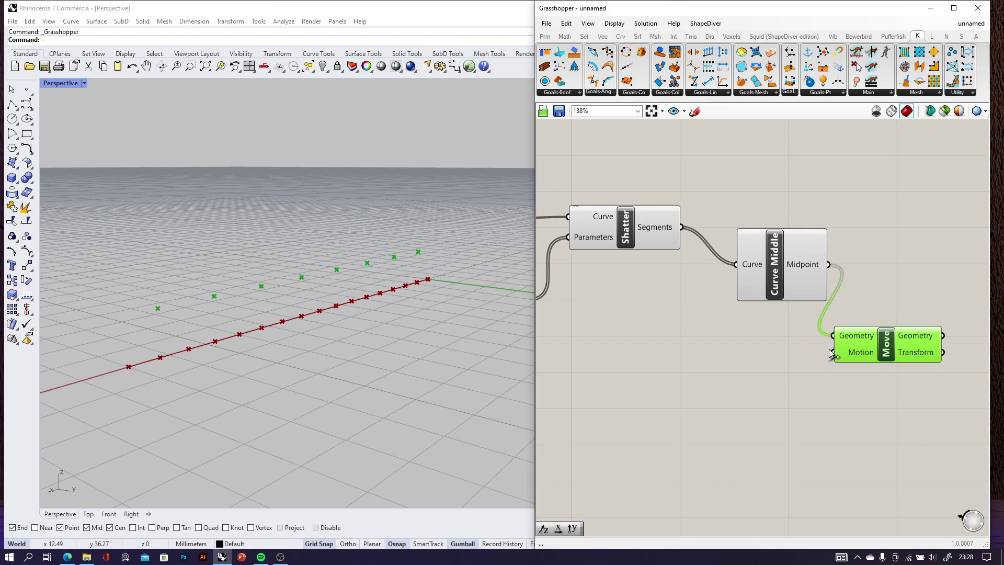
- Add a Unit Z vector and connect it to the Motion input of the midpoints' Move component
{"action": "double_click", "coordinate": [792, 390]}
{"action": "type", "text": "z"}
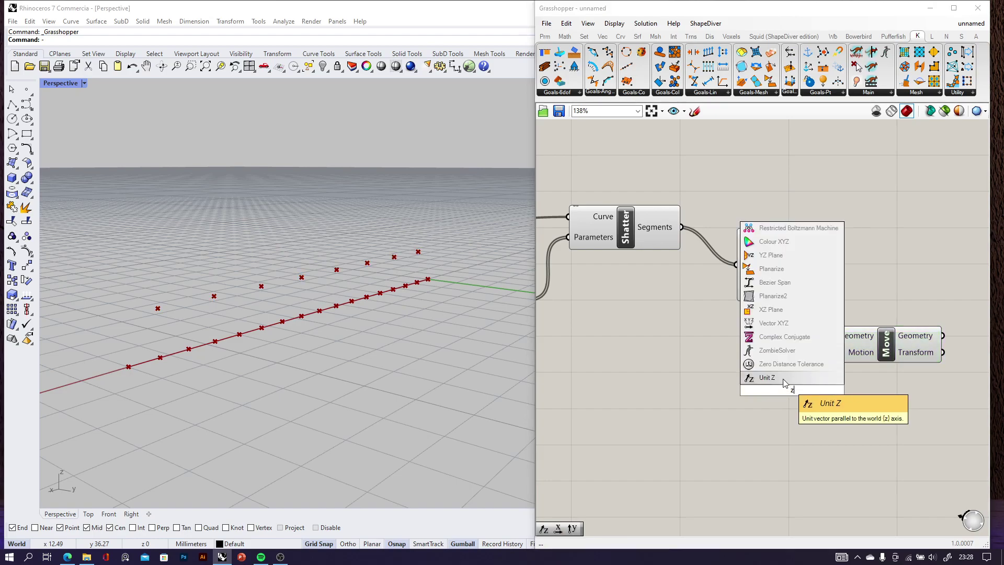
{"action": "left_click", "coordinate": [789, 377]}
{"action": "left_click_drag", "start_coordinate": [822, 388], "coordinate": [833, 352]}
{"action": "left_click", "coordinate": [769, 398]}
{"action": "left_click_drag", "start_coordinate": [769, 397], "coordinate": [751, 396]}
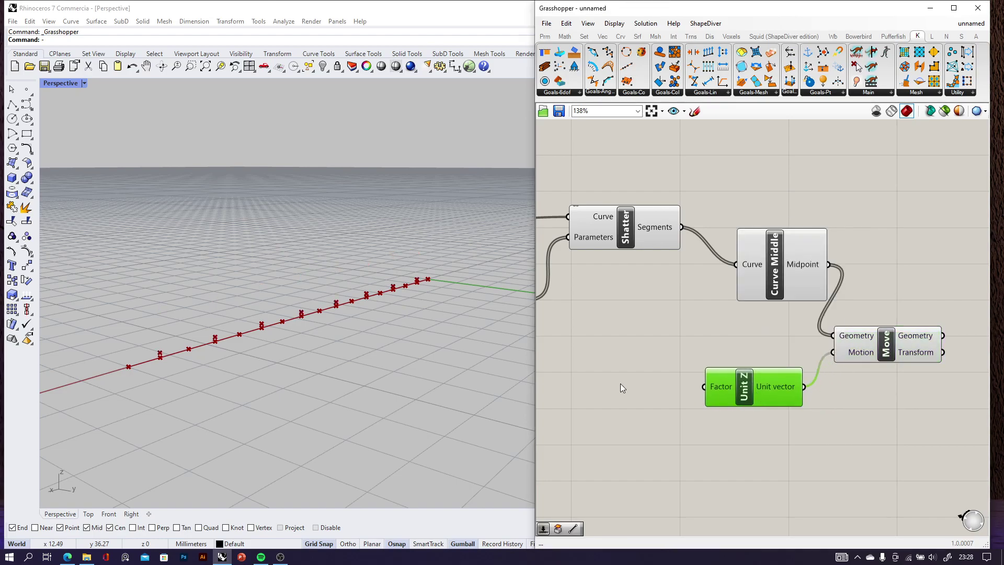
- Add a number slider set to 70 and connect it to the Factor input of Unit Z
{"action": "double_click", "coordinate": [621, 384]}
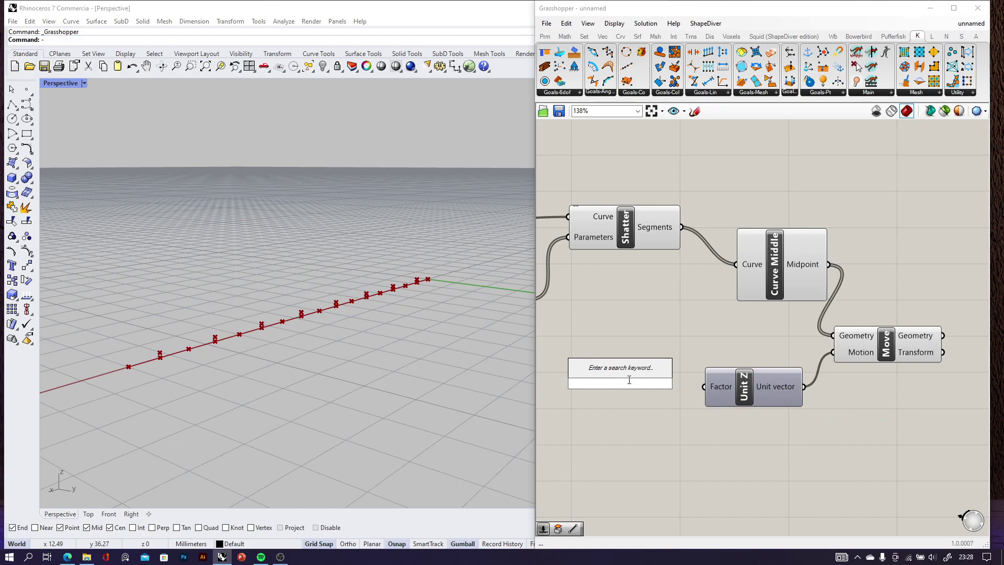
{"action": "type", "text": "70"}
{"action": "key", "text": "Return"}
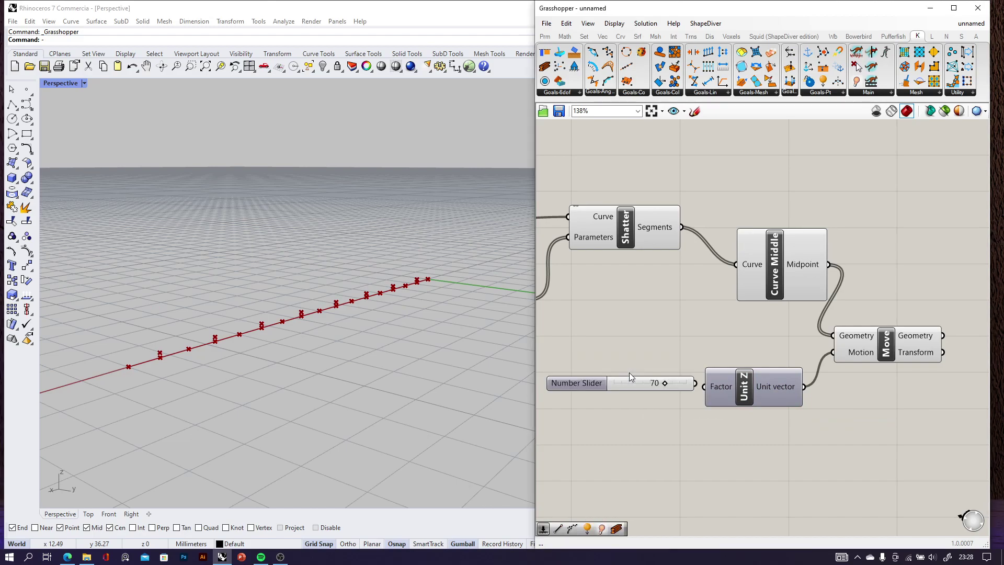
{"action": "left_click_drag", "start_coordinate": [645, 390], "coordinate": [700, 395]}
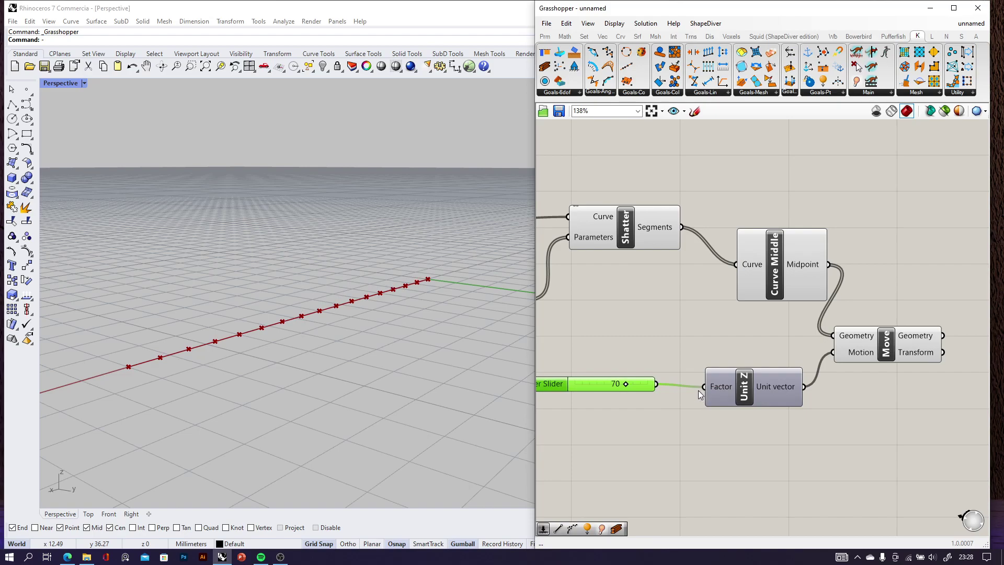
- Set the slider driving Unit Z's Factor to 35
{"action": "scroll", "coordinate": [340, 364], "scroll_direction": "down", "scroll_amount": 3}
{"action": "scroll", "coordinate": [635, 392], "scroll_direction": "up", "scroll_amount": 2}
{"action": "left_click_drag", "start_coordinate": [628, 381], "coordinate": [571, 382]}
{"action": "scroll", "coordinate": [714, 365], "scroll_direction": "down", "scroll_amount": 3}
{"action": "scroll", "coordinate": [714, 364], "scroll_direction": "down", "scroll_amount": 2}
{"action": "right_click_drag", "start_coordinate": [567, 366], "coordinate": [661, 363]}
{"action": "scroll", "coordinate": [661, 361], "scroll_direction": "up", "scroll_amount": 4}
{"action": "left_click_drag", "start_coordinate": [649, 343], "coordinate": [669, 346]}
{"action": "scroll", "coordinate": [326, 355], "scroll_direction": "down", "scroll_amount": 5}
{"action": "scroll", "coordinate": [217, 390], "scroll_direction": "up", "scroll_amount": 2}
{"action": "scroll", "coordinate": [685, 344], "scroll_direction": "down", "scroll_amount": 5}
{"action": "right_click_drag", "start_coordinate": [687, 347], "coordinate": [576, 439]}
{"action": "scroll", "coordinate": [732, 340], "scroll_direction": "up", "scroll_amount": 1}
- Add a Weave component beyond the midpoints' Move component
{"action": "left_click", "coordinate": [873, 338]}
{"action": "double_click", "coordinate": [911, 284]}
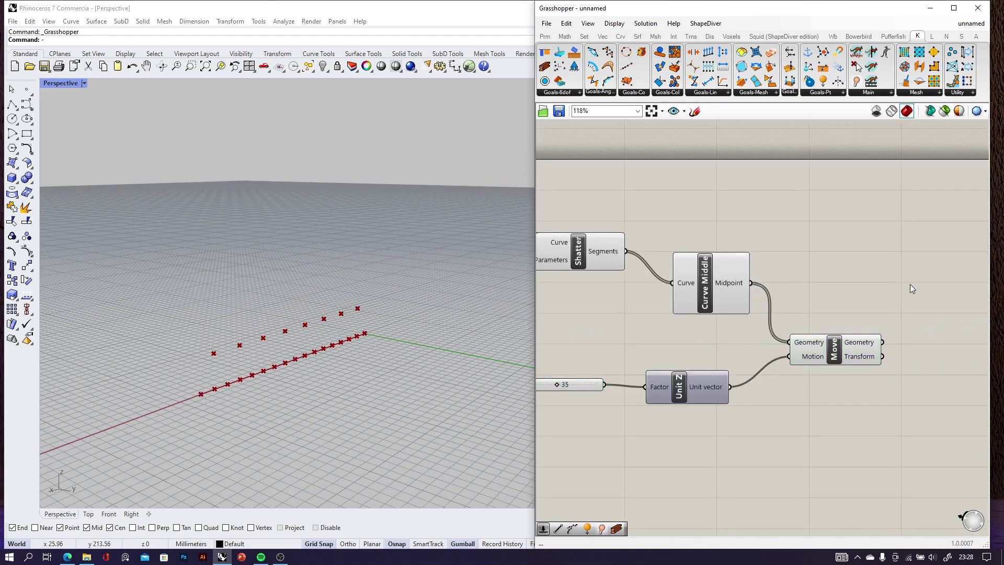
{"action": "type", "text": "weave"}
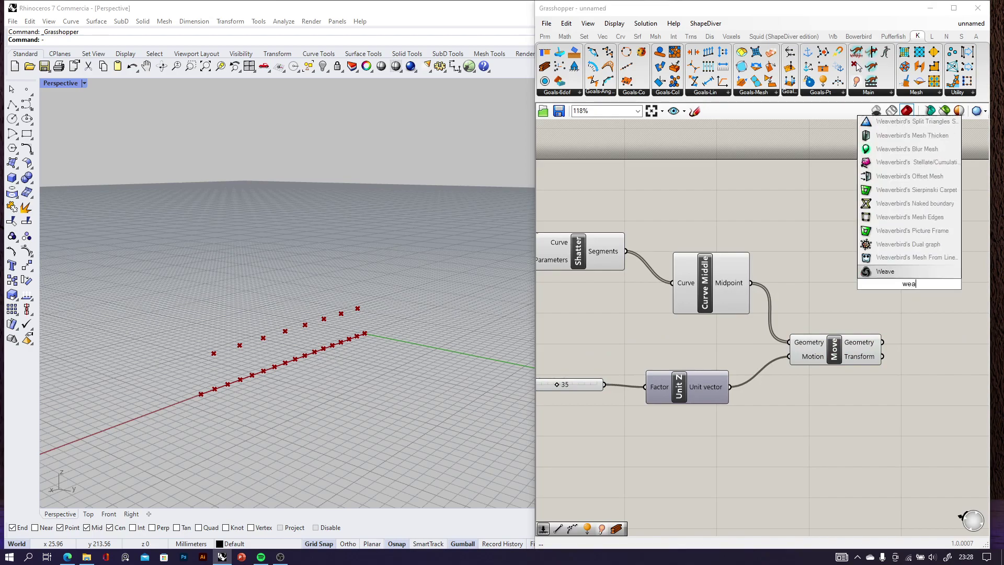
{"action": "left_click", "coordinate": [892, 268]}
{"action": "scroll", "coordinate": [887, 297], "scroll_direction": "up", "scroll_amount": 2}
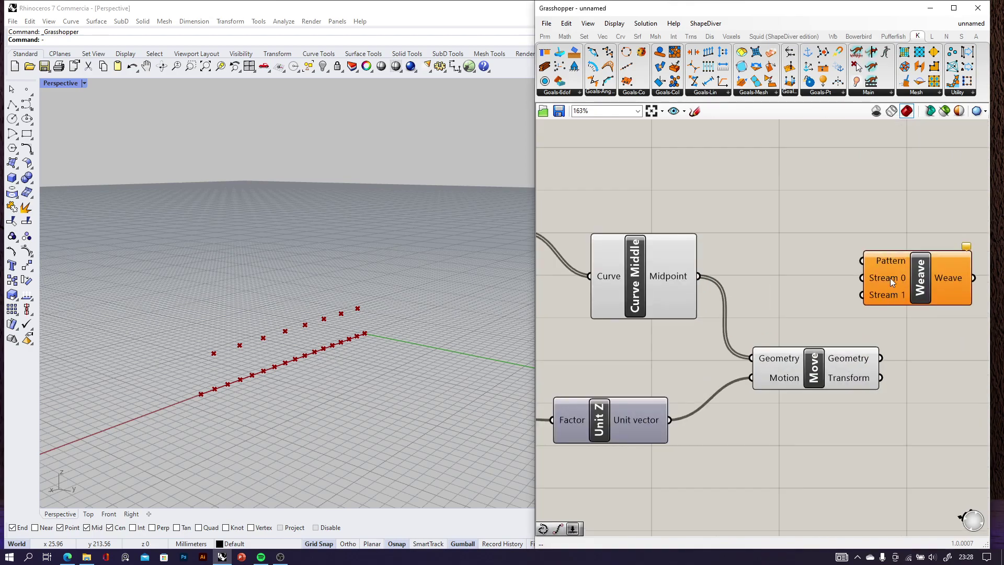
{"action": "scroll", "coordinate": [890, 277], "scroll_direction": "down", "scroll_amount": 3}
{"action": "scroll", "coordinate": [683, 277], "scroll_direction": "up", "scroll_amount": 2}
- Connect Divide Curve's Points to Weave's Stream 0 and the midpoints' Move Geometry output to Stream 1
{"action": "left_click", "coordinate": [764, 268]}
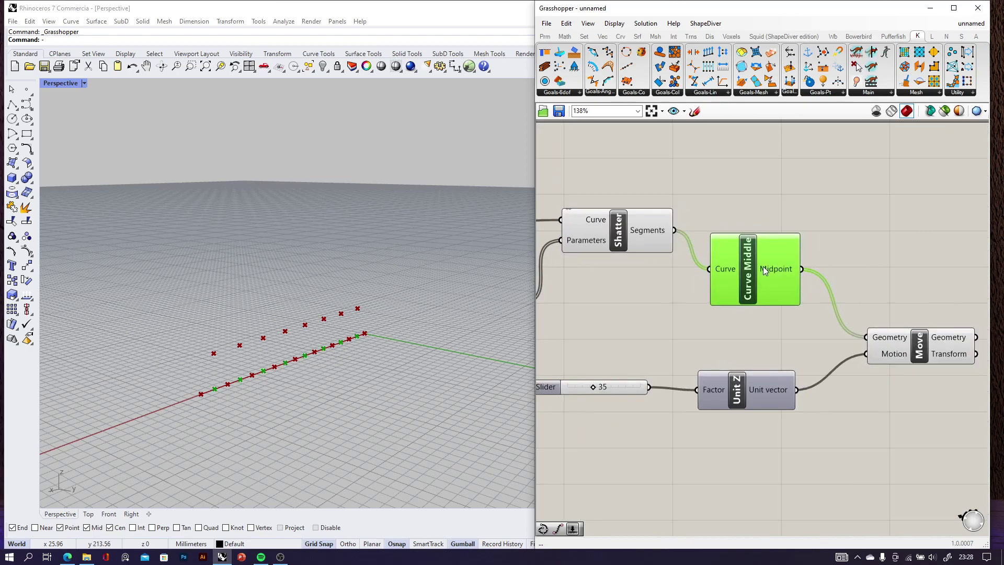
{"action": "scroll", "coordinate": [741, 284], "scroll_direction": "down", "scroll_amount": 3}
{"action": "scroll", "coordinate": [619, 306], "scroll_direction": "up", "scroll_amount": 3}
{"action": "left_click", "coordinate": [619, 306]}
{"action": "scroll", "coordinate": [688, 316], "scroll_direction": "down", "scroll_amount": 2}
{"action": "left_click_drag", "start_coordinate": [573, 269], "coordinate": [859, 263]}
{"action": "scroll", "coordinate": [900, 303], "scroll_direction": "up", "scroll_amount": 3}
{"action": "left_click_drag", "start_coordinate": [787, 316], "coordinate": [810, 250]}
{"action": "right_click_drag", "start_coordinate": [824, 300], "coordinate": [713, 321]}
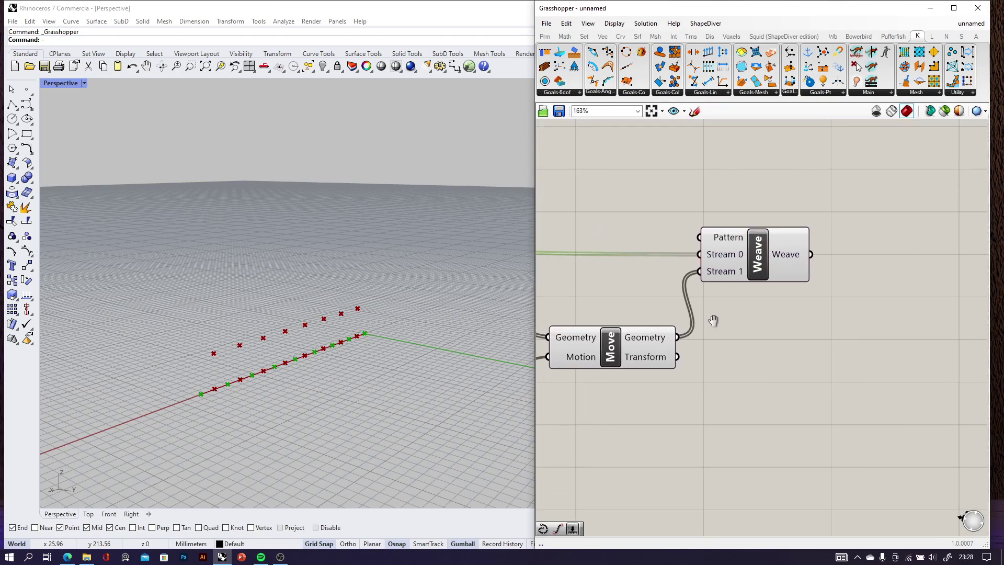
- Add an Interpolate curve component and connect the Weave output to its Vertices input
{"action": "double_click", "coordinate": [853, 277]}
{"action": "type", "text": "interpo"}
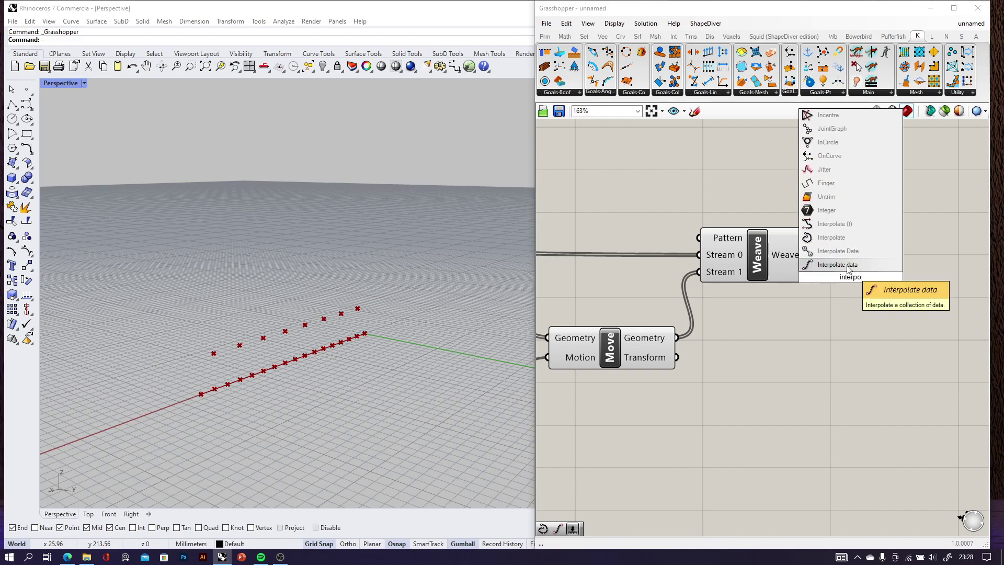
{"action": "key", "text": "Up"}
{"action": "key", "text": "Up"}
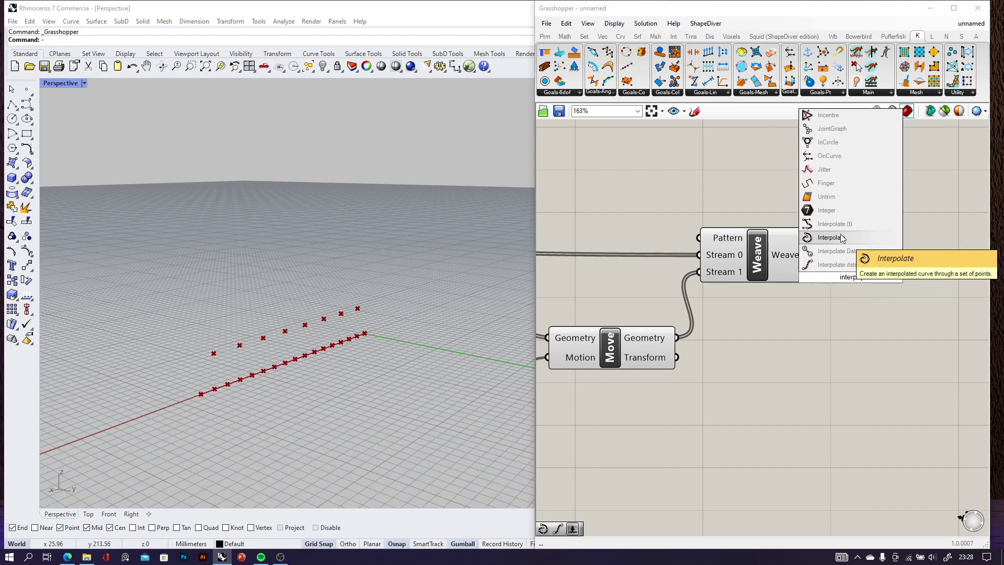
{"action": "key", "text": "Return"}
{"action": "left_click_drag", "start_coordinate": [810, 256], "coordinate": [852, 253]}
{"action": "right_click_drag", "start_coordinate": [328, 385], "coordinate": [219, 348]}
{"action": "left_click_drag", "start_coordinate": [911, 297], "coordinate": [913, 302]}
{"action": "scroll", "coordinate": [143, 350], "scroll_direction": "up", "scroll_amount": 3}
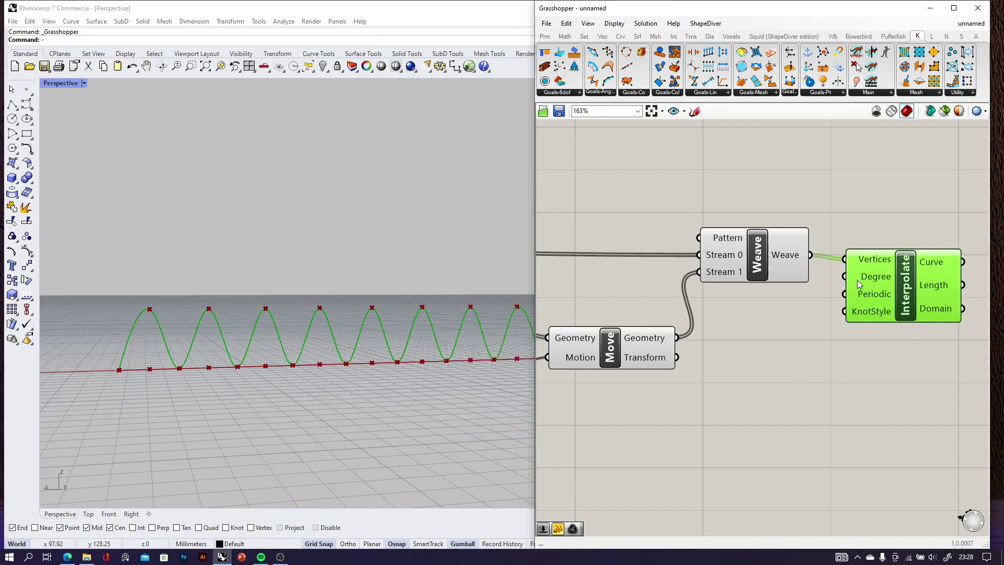
- Add a number slider set to 1 and connect it to Interpolate's Degree input
{"action": "double_click", "coordinate": [773, 366]}
{"action": "type", "text": "1"}
{"action": "left_click", "coordinate": [784, 357]}
{"action": "left_click_drag", "start_coordinate": [864, 367], "coordinate": [845, 276]}
{"action": "left_click_drag", "start_coordinate": [901, 304], "coordinate": [986, 311]}
{"action": "right_click_drag", "start_coordinate": [920, 315], "coordinate": [912, 316]}
{"action": "scroll", "coordinate": [912, 316], "scroll_direction": "down", "scroll_amount": 4}
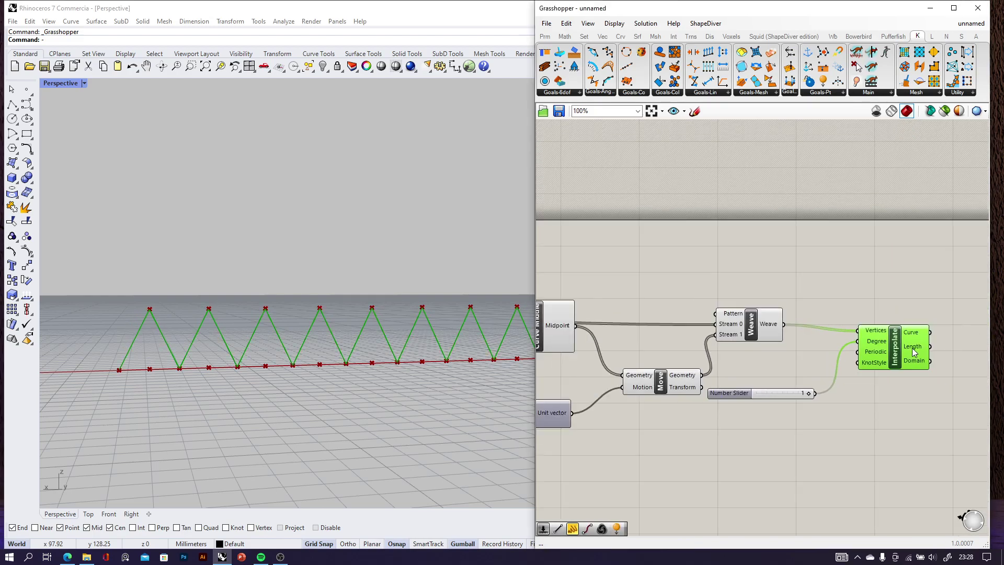
- Duplicate the Interpolate component with its degree slider and place the copies above the originals
{"action": "left_click_drag", "start_coordinate": [903, 403], "coordinate": [791, 339]}
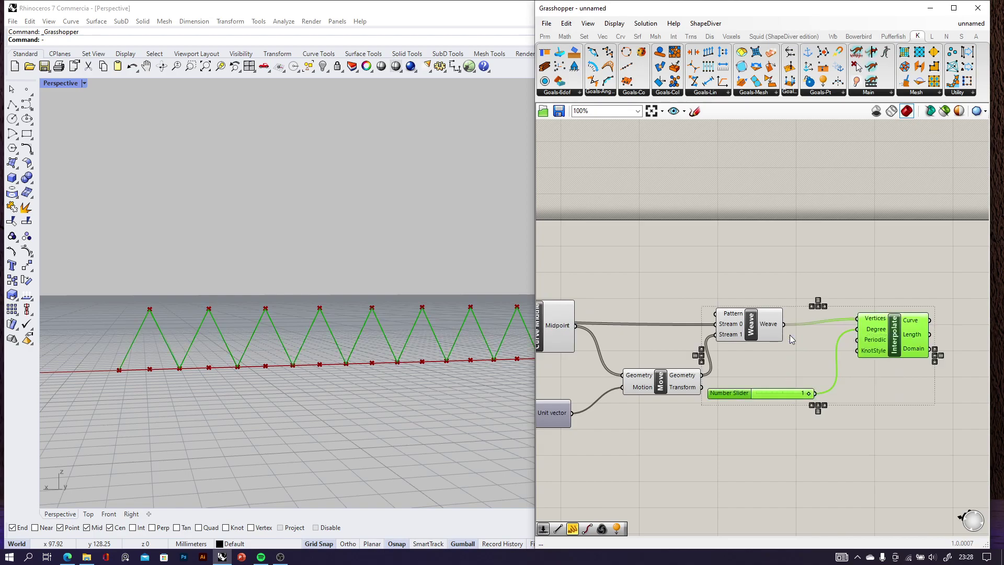
{"action": "key", "text": "ctrl+c"}
{"action": "key", "text": "ctrl+v"}
{"action": "left_click_drag", "start_coordinate": [905, 340], "coordinate": [900, 264]}
{"action": "left_click", "coordinate": [811, 369]}
{"action": "scroll", "coordinate": [811, 369], "scroll_direction": "up", "scroll_amount": 2}
{"action": "left_click_drag", "start_coordinate": [772, 306], "coordinate": [806, 241]}
{"action": "scroll", "coordinate": [767, 285], "scroll_direction": "down", "scroll_amount": 3}
- Connect the midpoints' Move Geometry output to the Vertices input of the duplicated Interpolate, replacing the Weave connection
{"action": "left_click", "coordinate": [596, 309]}
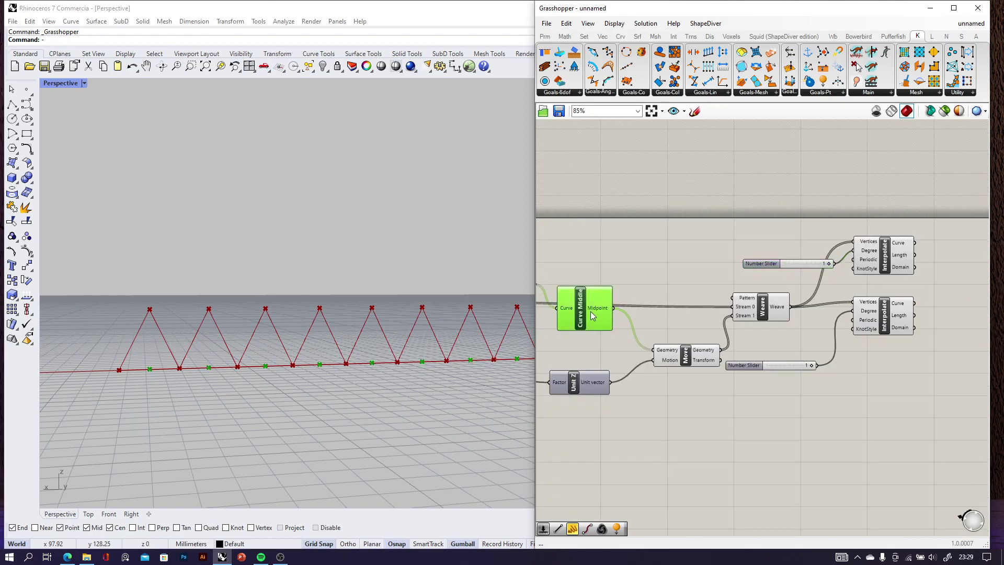
{"action": "left_click", "coordinate": [716, 361]}
{"action": "right_click_drag", "start_coordinate": [717, 361], "coordinate": [654, 369]}
{"action": "left_click_drag", "start_coordinate": [655, 362], "coordinate": [788, 254]}
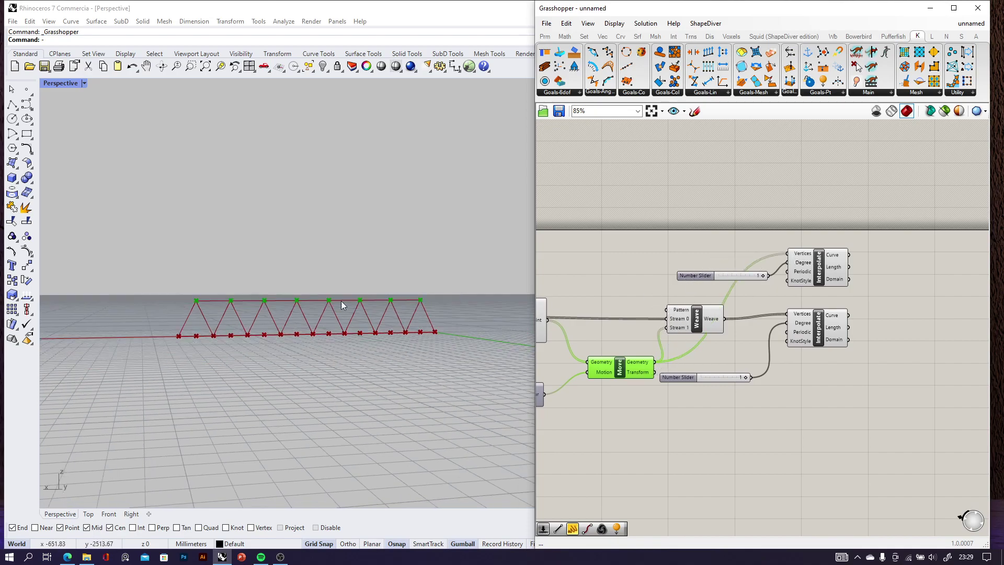
- Move both Interpolate components farther from Weave and reposition their degree sliders beside them
{"action": "left_click_drag", "start_coordinate": [869, 374], "coordinate": [920, 279]}
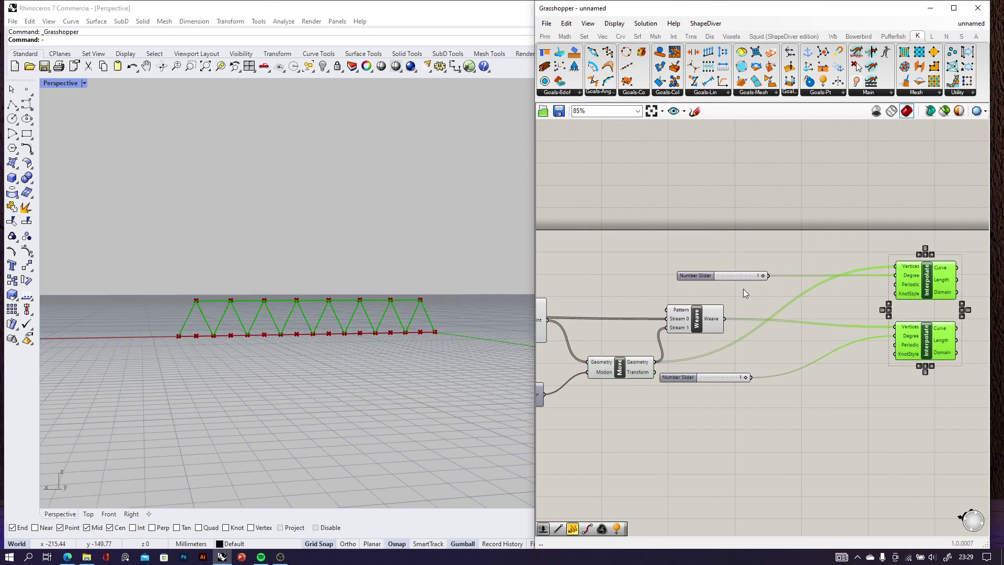
{"action": "scroll", "coordinate": [740, 287], "scroll_direction": "up", "scroll_amount": 3}
{"action": "left_click_drag", "start_coordinate": [733, 269], "coordinate": [856, 274]}
{"action": "scroll", "coordinate": [757, 314], "scroll_direction": "down", "scroll_amount": 4}
{"action": "scroll", "coordinate": [757, 333], "scroll_direction": "up", "scroll_amount": 3}
{"action": "left_click_drag", "start_coordinate": [654, 352], "coordinate": [814, 335]}
{"action": "scroll", "coordinate": [814, 335], "scroll_direction": "down", "scroll_amount": 2}
{"action": "scroll", "coordinate": [787, 278], "scroll_direction": "up", "scroll_amount": 2}
{"action": "scroll", "coordinate": [787, 278], "scroll_direction": "up", "scroll_amount": 1}
- Add a Kangaroo Support component below the definition and place a copy of it directly underneath
{"action": "left_click", "coordinate": [782, 261]}
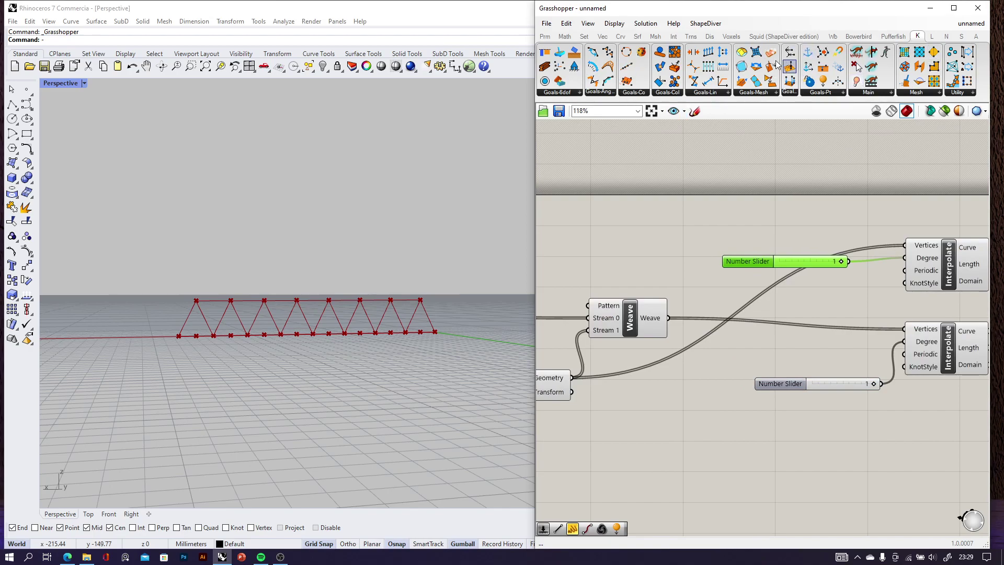
{"action": "left_click", "coordinate": [575, 67]}
{"action": "scroll", "coordinate": [669, 129], "scroll_direction": "down", "scroll_amount": 3}
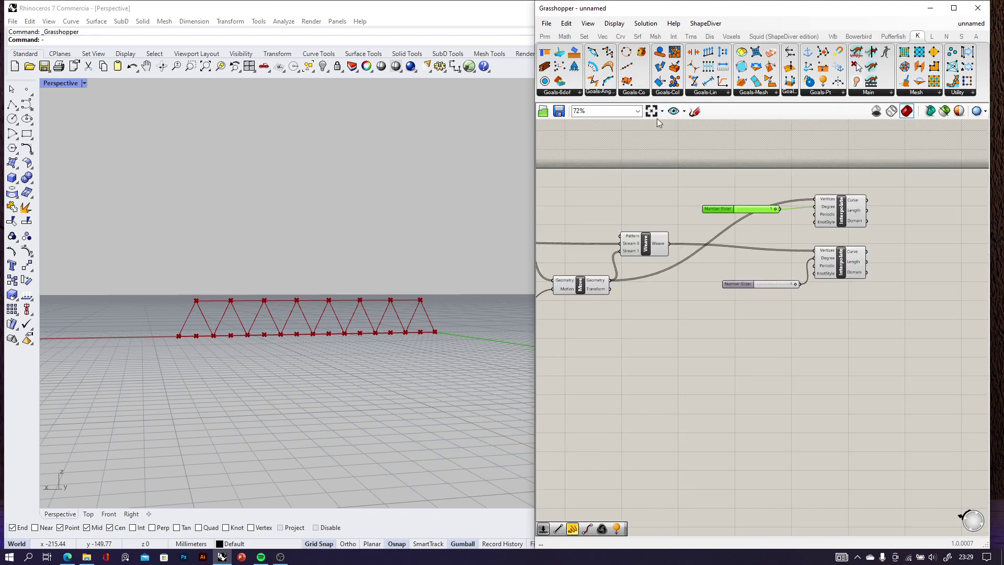
{"action": "left_click", "coordinate": [661, 382]}
{"action": "scroll", "coordinate": [701, 319], "scroll_direction": "down", "scroll_amount": 2}
{"action": "scroll", "coordinate": [727, 290], "scroll_direction": "up", "scroll_amount": 5}
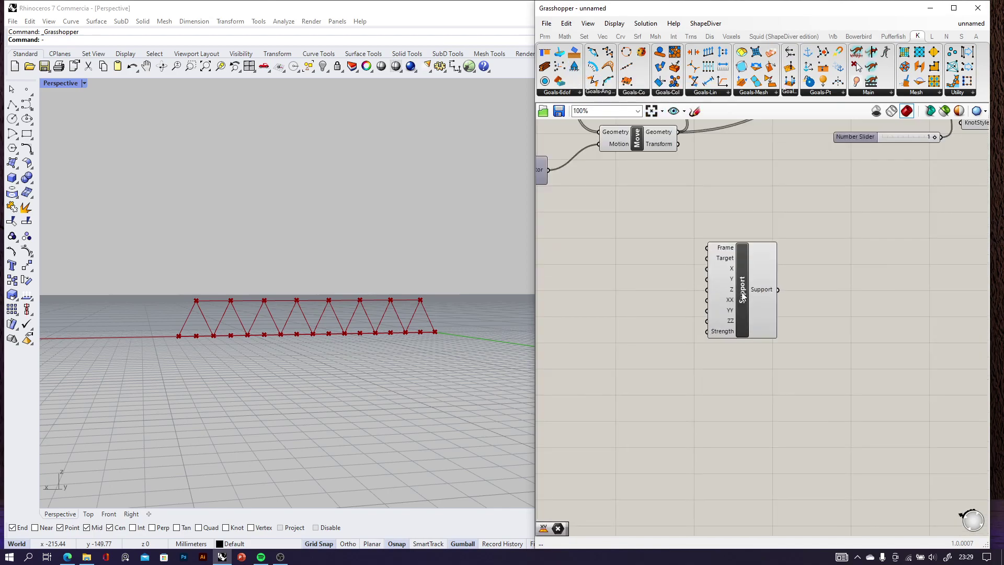
{"action": "left_click", "coordinate": [747, 299]}
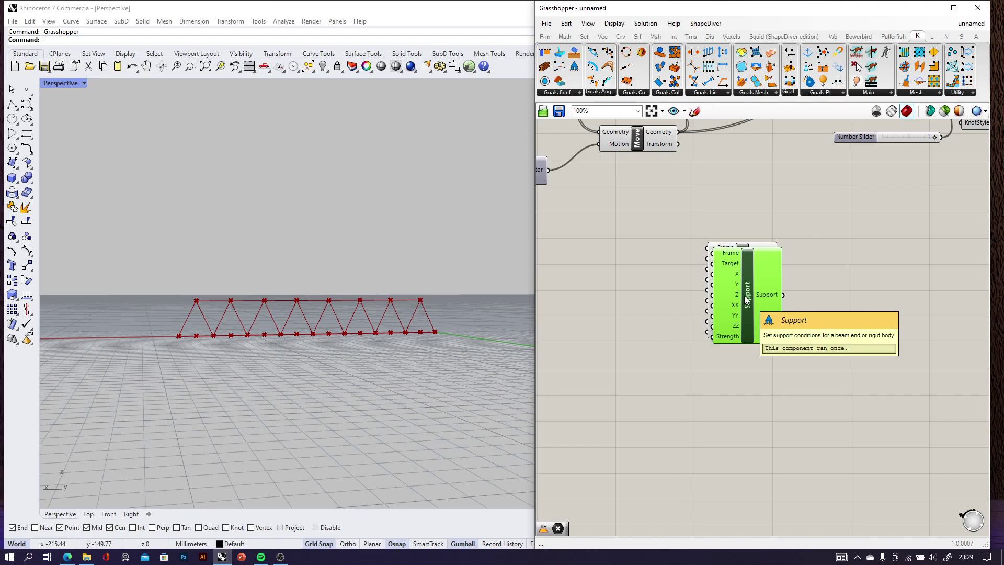
{"action": "scroll", "coordinate": [746, 300], "scroll_direction": "down", "scroll_amount": 3}
{"action": "left_click_drag", "start_coordinate": [746, 300], "coordinate": [747, 357]}
{"action": "mouse_move", "coordinate": [398, 331]}
{"action": "right_mouse_down"}
{"action": "mouse_move", "coordinate": [349, 354]}
{"action": "mouse_move", "coordinate": [300, 347]}
{"action": "mouse_move", "coordinate": [390, 341]}
{"action": "right_mouse_up"}
{"action": "scroll", "coordinate": [329, 354], "scroll_direction": "up", "scroll_amount": 2}
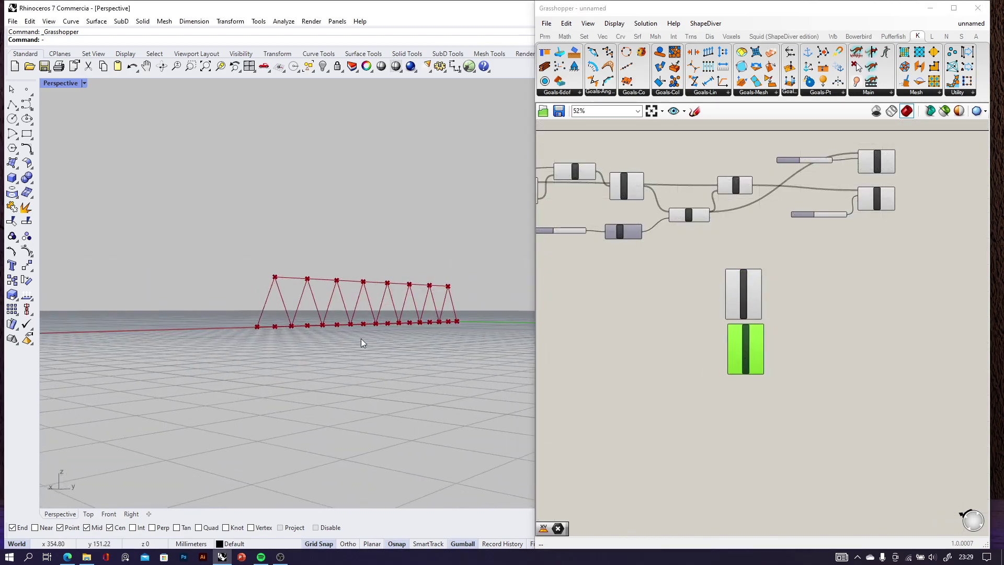
{"action": "right_click_drag", "start_coordinate": [258, 325], "coordinate": [293, 335]}
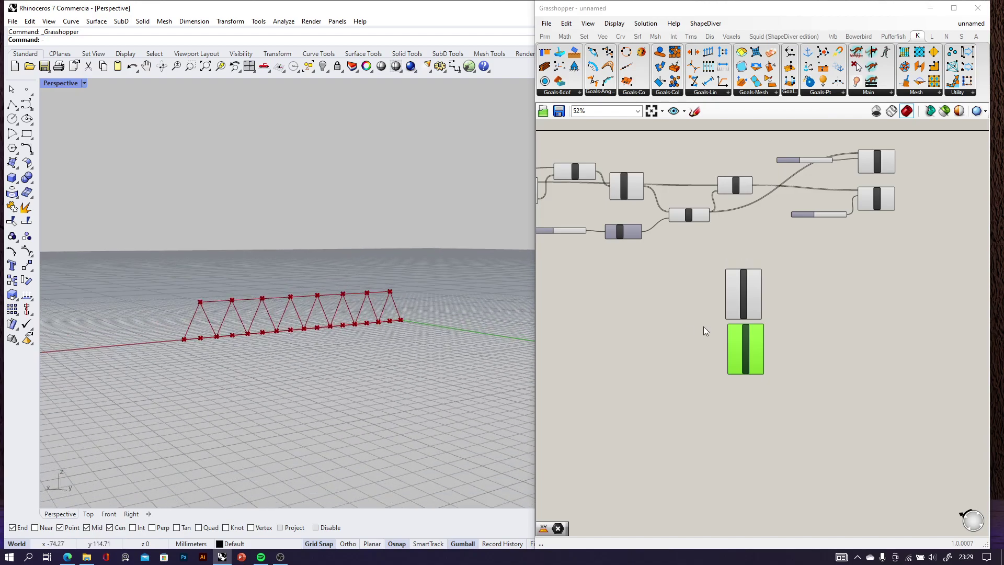
- Add an End Points component below Divide Curve and connect the Line output to its Curve input
{"action": "scroll", "coordinate": [702, 326], "scroll_direction": "down", "scroll_amount": 4}
{"action": "scroll", "coordinate": [722, 258], "scroll_direction": "up", "scroll_amount": 5}
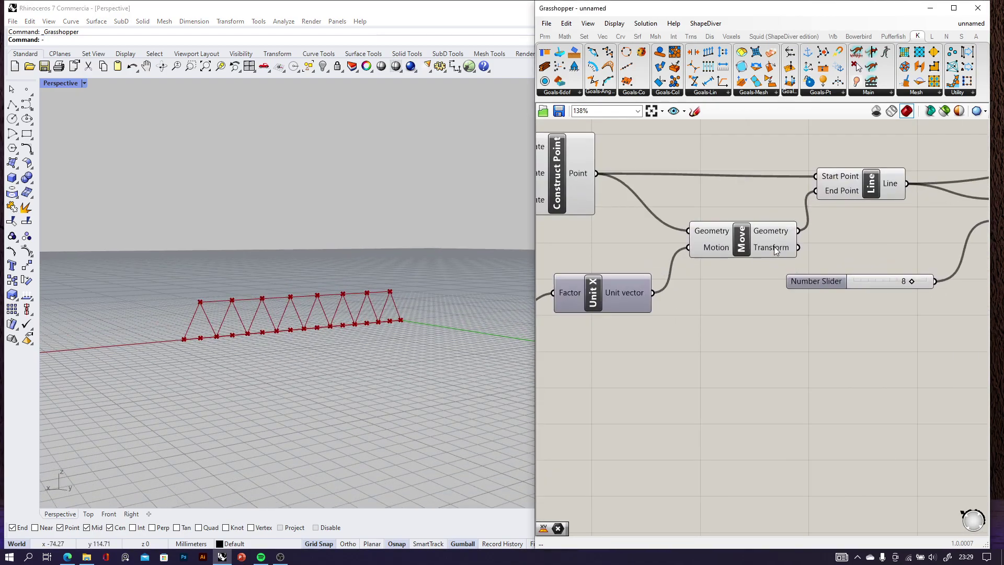
{"action": "scroll", "coordinate": [743, 254], "scroll_direction": "up", "scroll_amount": 2}
{"action": "left_click", "coordinate": [726, 205]}
{"action": "left_click_drag", "start_coordinate": [726, 206], "coordinate": [727, 203]}
{"action": "left_click", "coordinate": [795, 391]}
{"action": "double_click", "coordinate": [795, 391]}
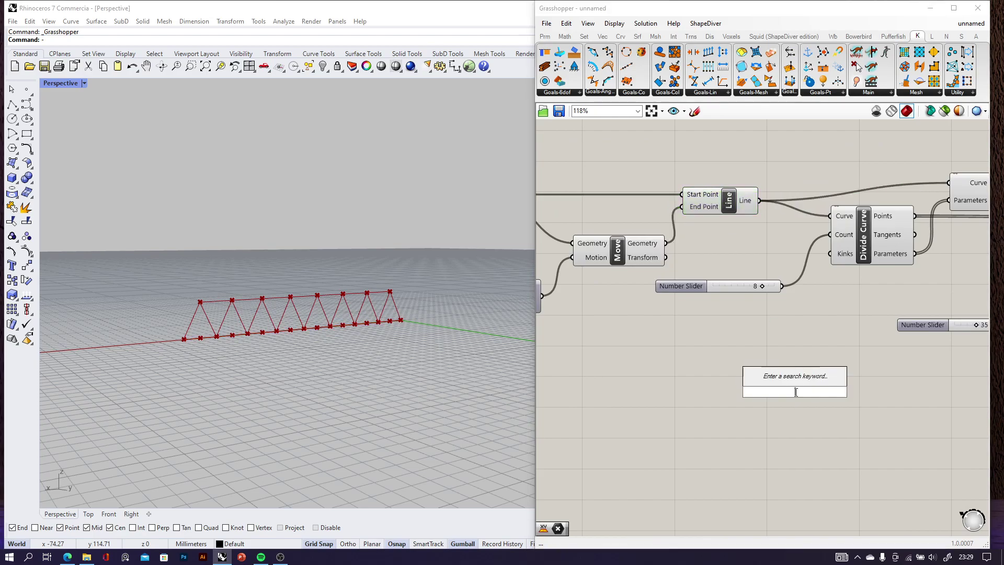
{"action": "type", "text": "end"}
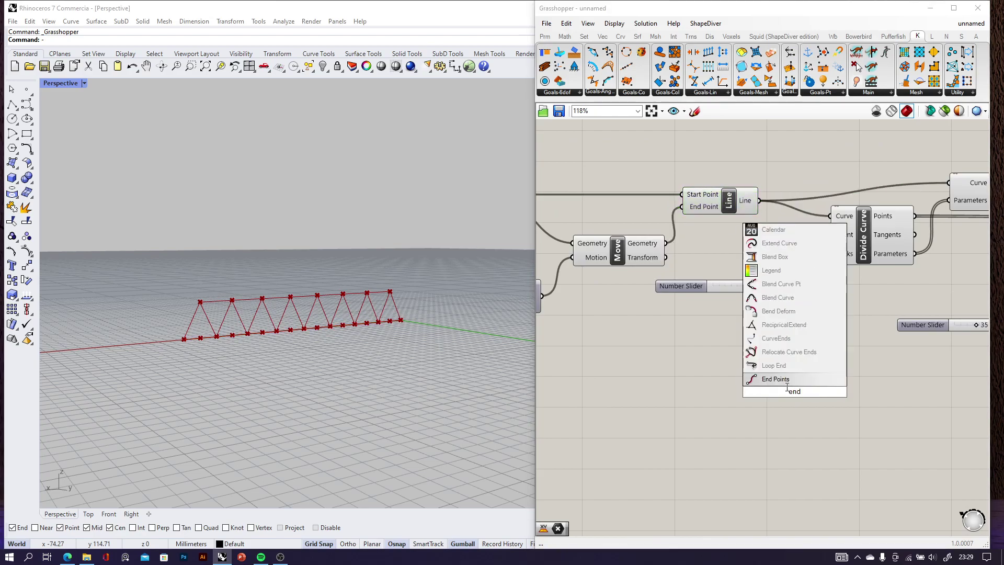
{"action": "left_click", "coordinate": [784, 378]}
{"action": "right_click_drag", "start_coordinate": [783, 378], "coordinate": [739, 363]}
{"action": "left_click_drag", "start_coordinate": [713, 184], "coordinate": [715, 375]}
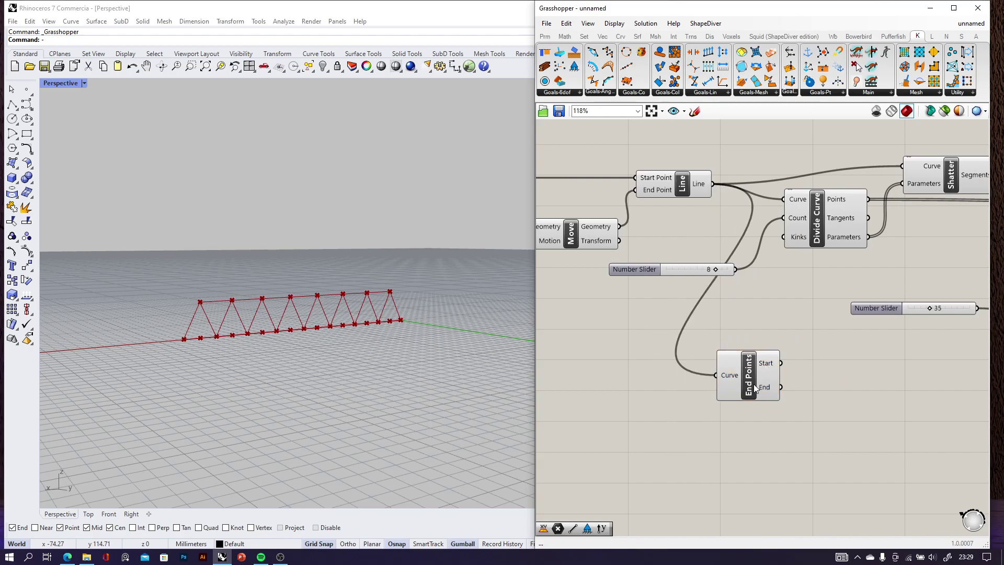
- Move the End Points component close to the two Support components and inspect the Support inputs
{"action": "scroll", "coordinate": [575, 304], "scroll_direction": "down", "scroll_amount": 3}
{"action": "left_click", "coordinate": [680, 347]}
{"action": "scroll", "coordinate": [817, 359], "scroll_direction": "up", "scroll_amount": 3}
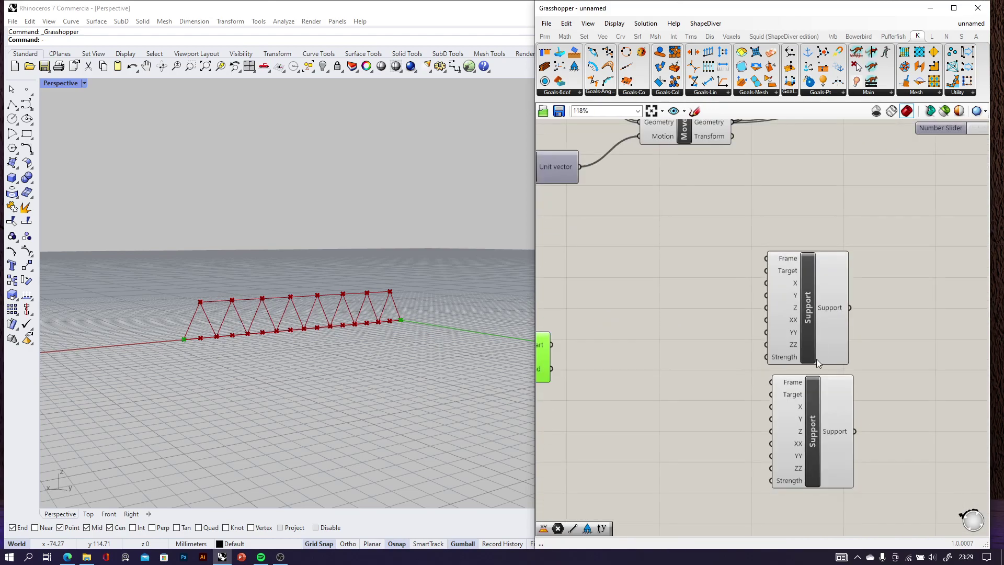
{"action": "scroll", "coordinate": [817, 359], "scroll_direction": "up", "scroll_amount": 2}
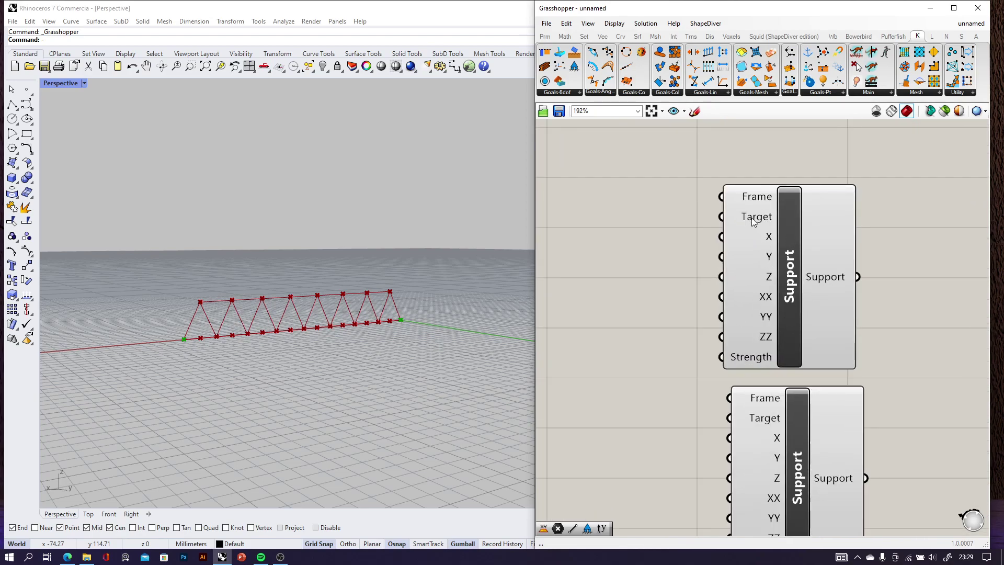
{"action": "scroll", "coordinate": [754, 215], "scroll_direction": "up", "scroll_amount": 2}
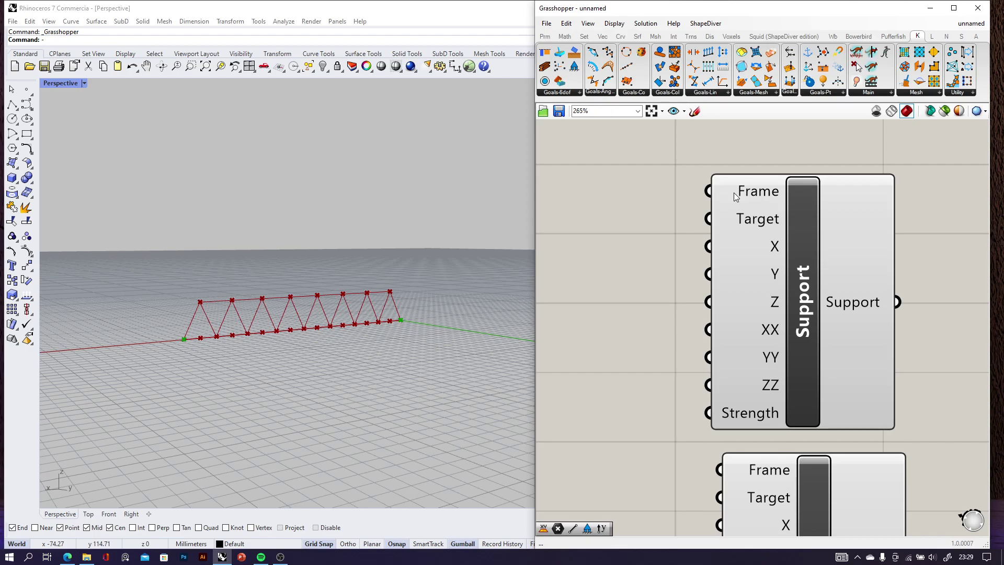
{"action": "mouse_move", "coordinate": [734, 192]}
{"action": "scroll", "coordinate": [735, 220], "scroll_direction": "down", "scroll_amount": 4}
{"action": "scroll", "coordinate": [676, 269], "scroll_direction": "up", "scroll_amount": 3}
- Add an XY Plane at the Start output of End Points and connect its Plane to the upper Support's Frame
{"action": "double_click", "coordinate": [674, 268]}
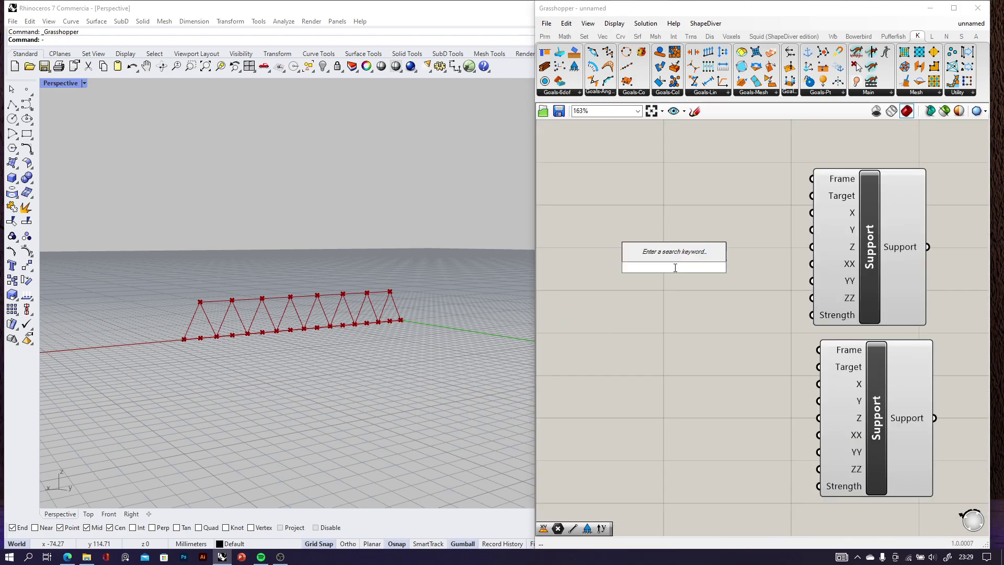
{"action": "type", "text": "plane"}
{"action": "left_click", "coordinate": [674, 260]}
{"action": "scroll", "coordinate": [678, 274], "scroll_direction": "down", "scroll_amount": 2}
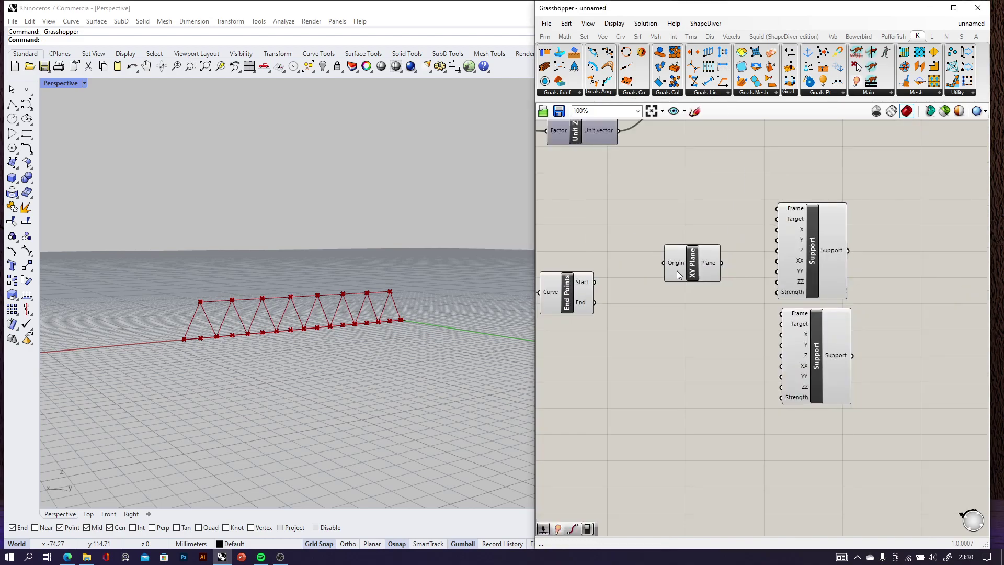
{"action": "scroll", "coordinate": [678, 274], "scroll_direction": "up", "scroll_amount": 1}
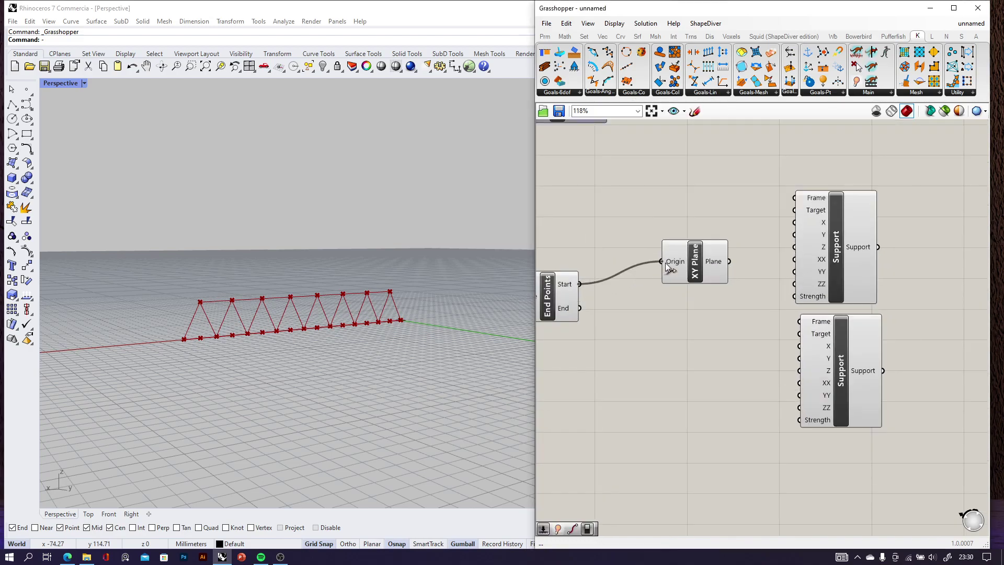
{"action": "left_click_drag", "start_coordinate": [731, 262], "coordinate": [796, 200]}
- Duplicate the XY Plane, connect the End output to its Origin and its Plane to the lower Support's Frame
{"action": "left_click_drag", "start_coordinate": [673, 275], "coordinate": [703, 354]}
{"action": "left_click_drag", "start_coordinate": [581, 308], "coordinate": [674, 335]}
{"action": "left_click_drag", "start_coordinate": [743, 335], "coordinate": [799, 321]}
- Align the lower Support under the upper one and tidy the positions of both XY Plane components
{"action": "left_click_drag", "start_coordinate": [824, 349], "coordinate": [819, 353]}
{"action": "left_click", "coordinate": [911, 384]}
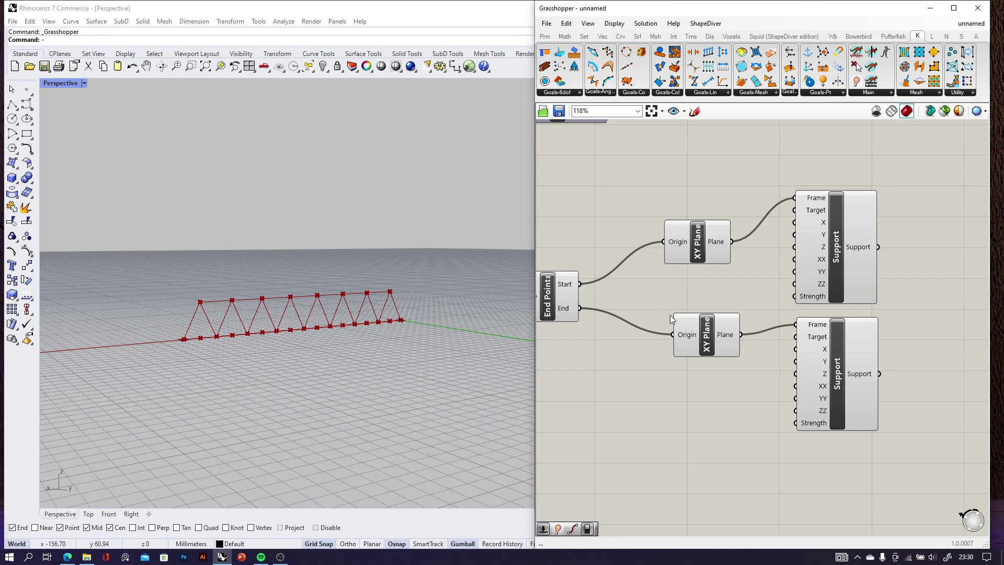
{"action": "left_click_drag", "start_coordinate": [704, 335], "coordinate": [701, 320]}
{"action": "left_click_drag", "start_coordinate": [696, 252], "coordinate": [701, 239]}
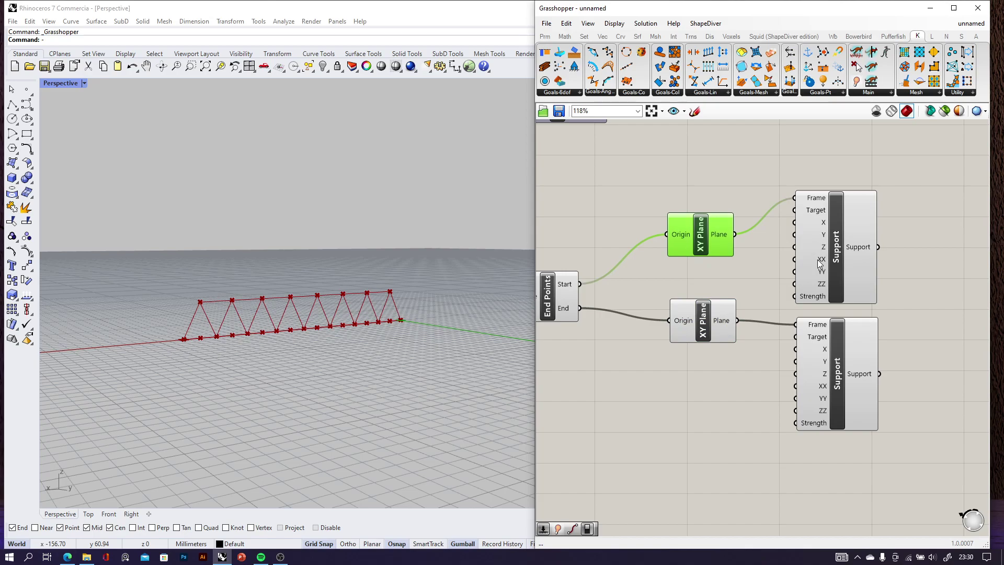
{"action": "scroll", "coordinate": [822, 268], "scroll_direction": "up", "scroll_amount": 4}
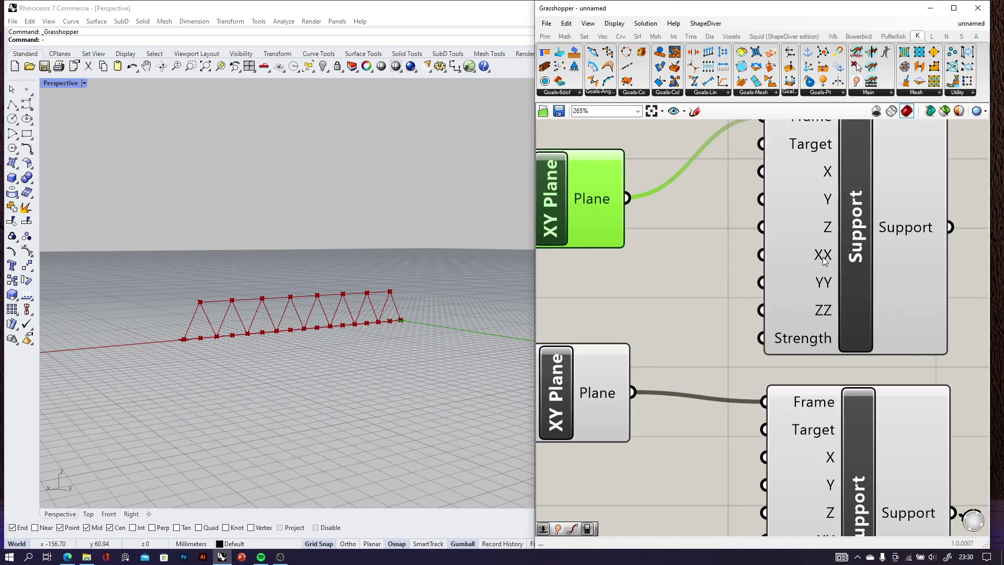
- Add a Boolean Toggle left at False and connect it to the upper Support's YY input
{"action": "right_click_drag", "start_coordinate": [446, 311], "coordinate": [367, 313]}
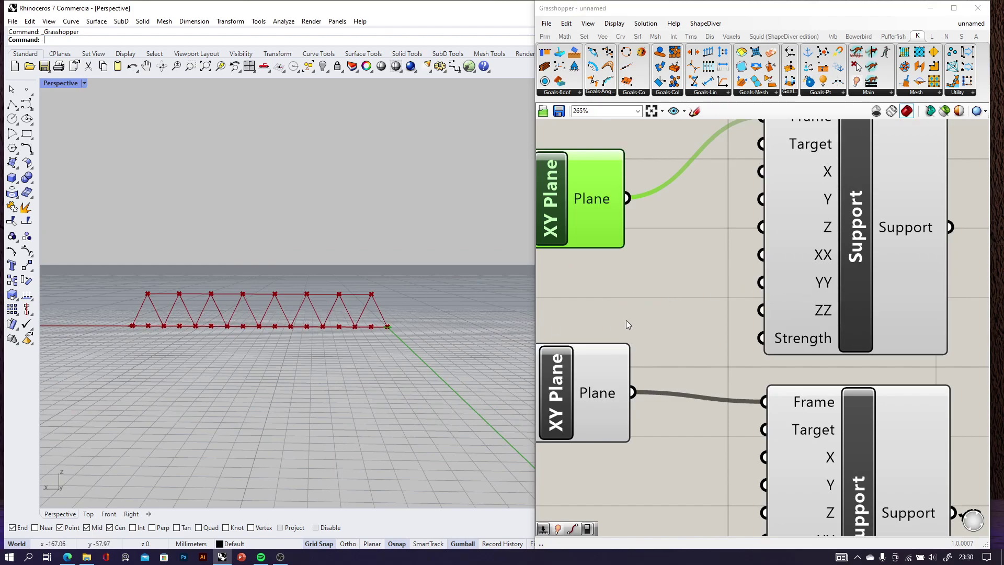
{"action": "double_click", "coordinate": [693, 303]}
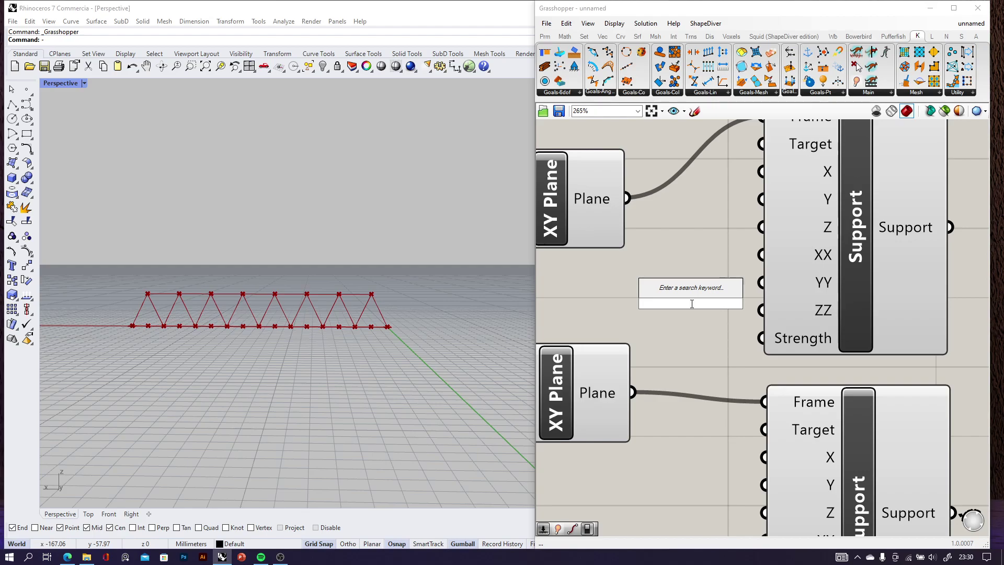
{"action": "type", "text": "tog"}
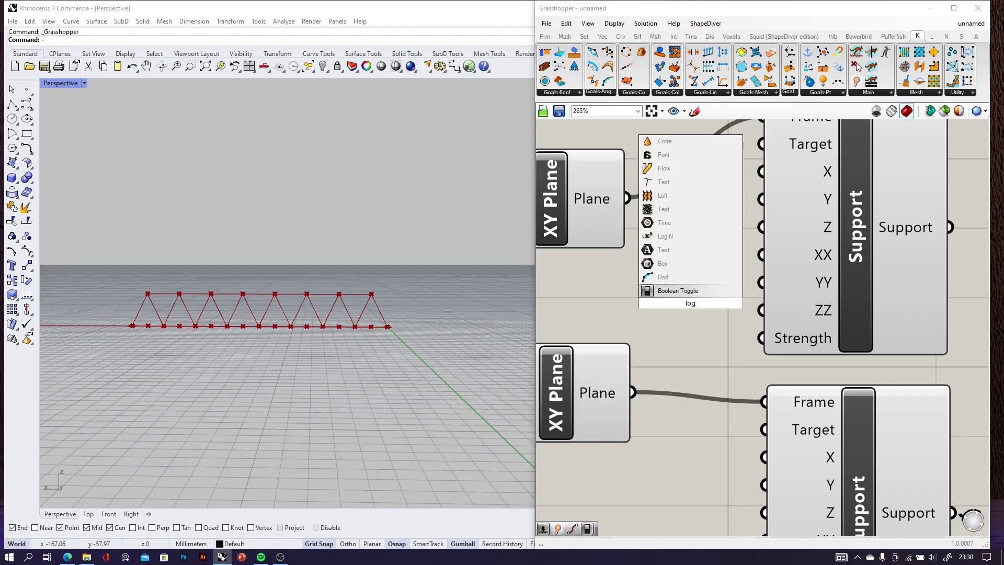
{"action": "left_click", "coordinate": [673, 291]}
{"action": "scroll", "coordinate": [682, 300], "scroll_direction": "down", "scroll_amount": 1}
{"action": "left_click_drag", "start_coordinate": [683, 300], "coordinate": [615, 296]}
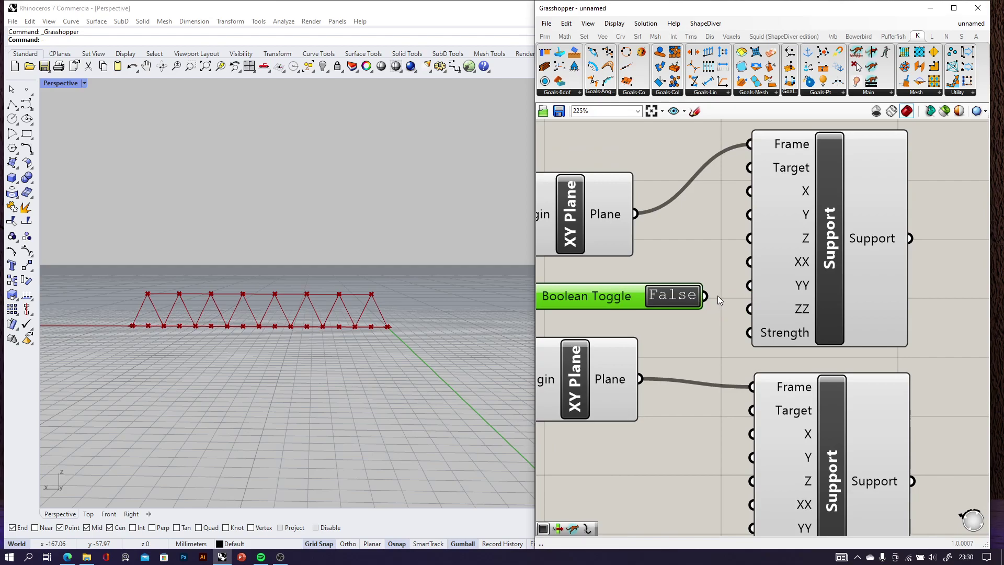
{"action": "left_click_drag", "start_coordinate": [706, 300], "coordinate": [749, 286]}
- Duplicate the Boolean Toggle, connect the copy to the lower Support's YY input, and check the planes at the truss ends
{"action": "left_click_drag", "start_coordinate": [658, 304], "coordinate": [602, 473], "text": "alt"}
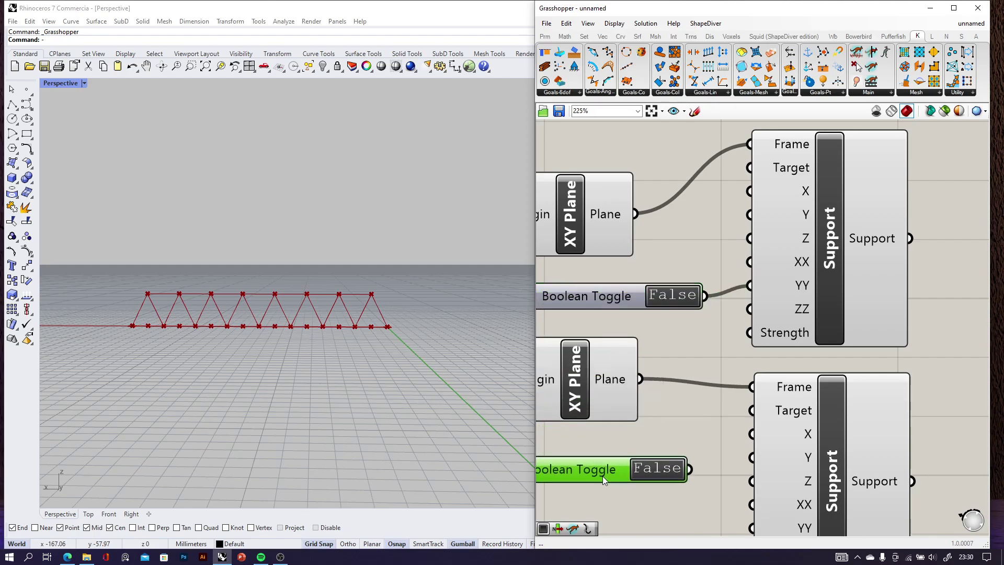
{"action": "right_click_drag", "start_coordinate": [601, 472], "coordinate": [599, 323]}
{"action": "left_click_drag", "start_coordinate": [680, 323], "coordinate": [739, 375]}
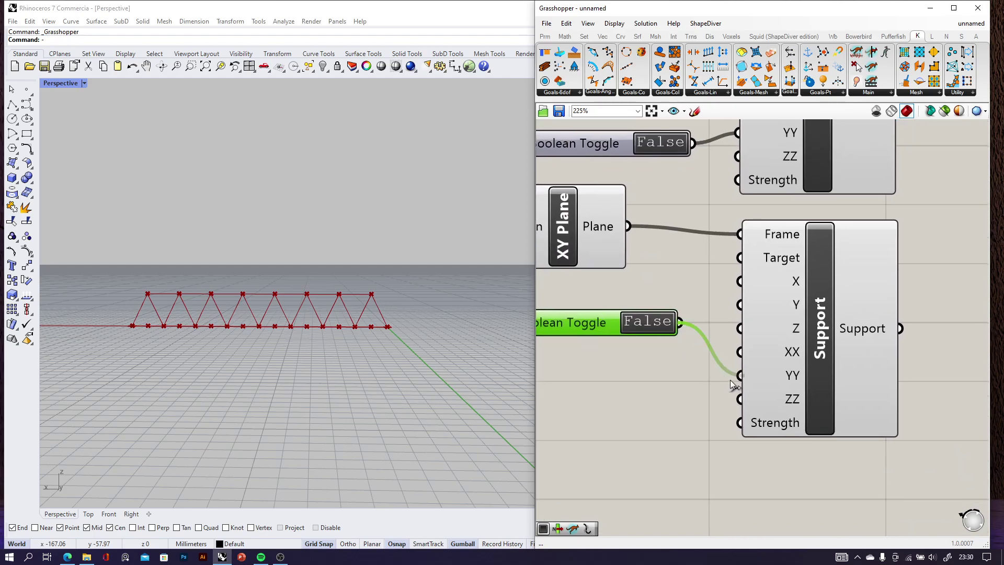
{"action": "scroll", "coordinate": [731, 381], "scroll_direction": "down", "scroll_amount": 3}
{"action": "left_click_drag", "start_coordinate": [652, 364], "coordinate": [654, 371]}
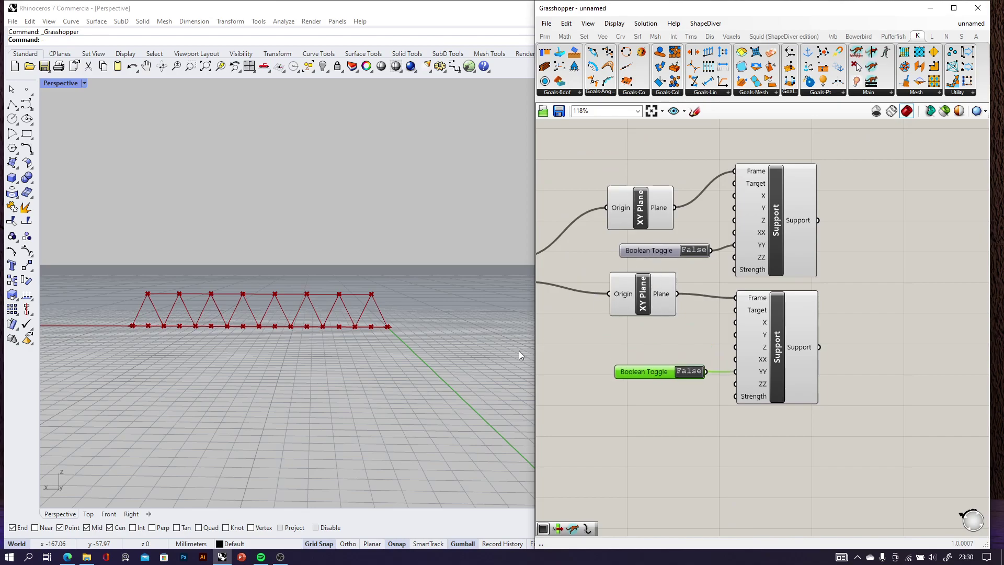
{"action": "scroll", "coordinate": [186, 382], "scroll_direction": "up", "scroll_amount": 6}
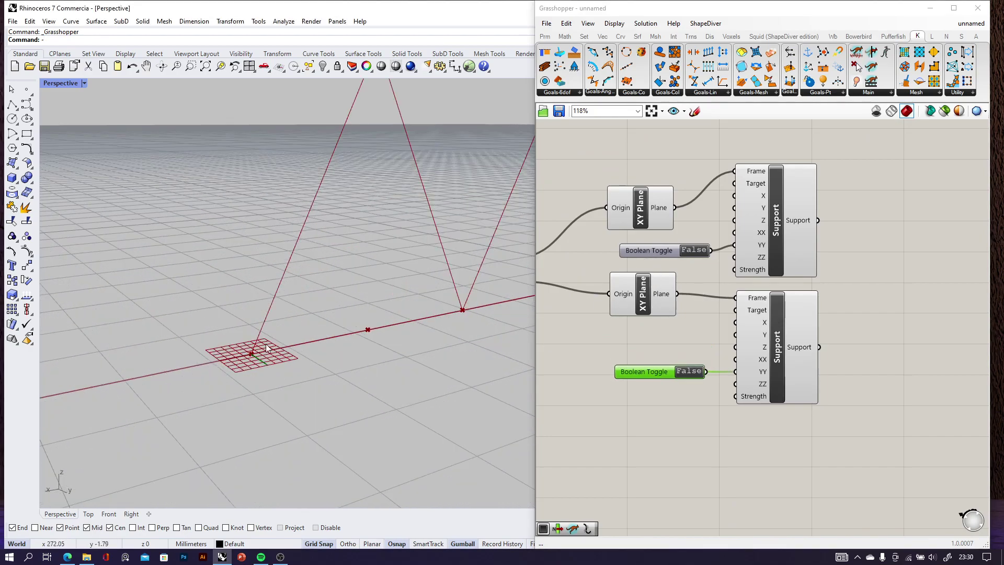
{"action": "scroll", "coordinate": [228, 365], "scroll_direction": "down", "scroll_amount": 5}
{"action": "right_click_drag", "start_coordinate": [365, 372], "coordinate": [344, 394]}
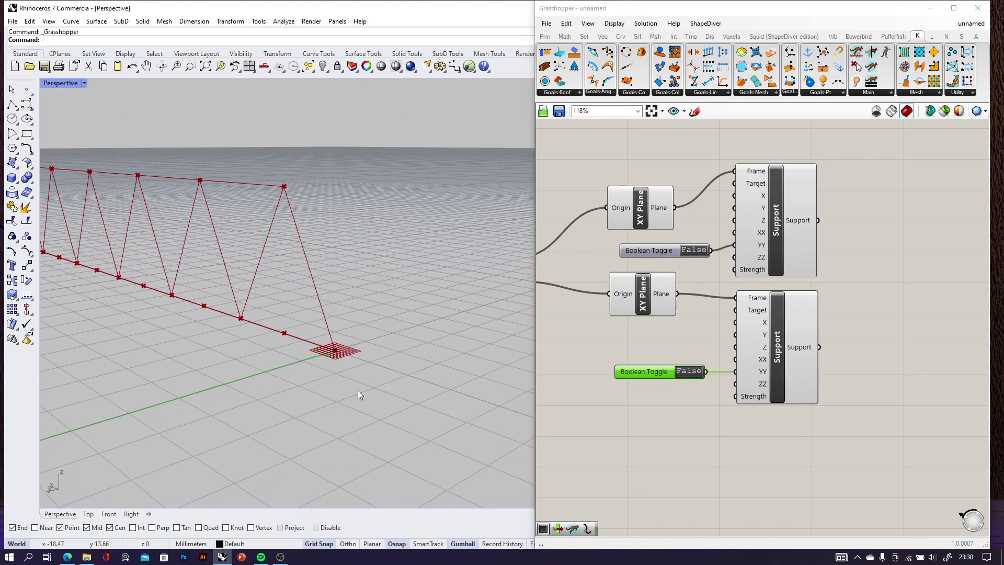
- Add a Kangaroo Load component in the free area between the truss definition and the supports
{"action": "scroll", "coordinate": [783, 332], "scroll_direction": "down", "scroll_amount": 3}
{"action": "scroll", "coordinate": [782, 331], "scroll_direction": "up", "scroll_amount": 2}
{"action": "left_click_drag", "start_coordinate": [740, 399], "coordinate": [689, 392]}
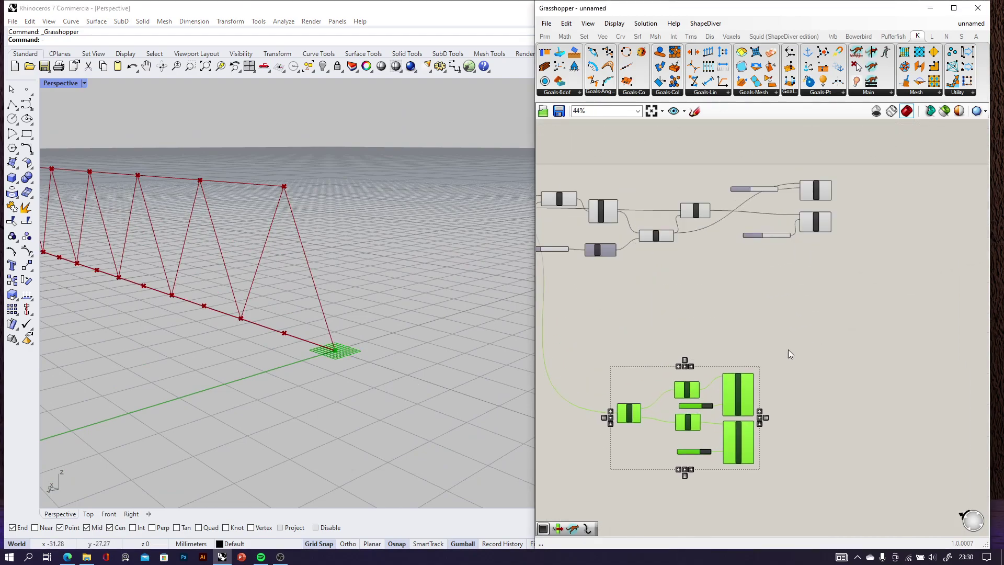
{"action": "left_click", "coordinate": [824, 84]}
{"action": "scroll", "coordinate": [796, 306], "scroll_direction": "up", "scroll_amount": 3}
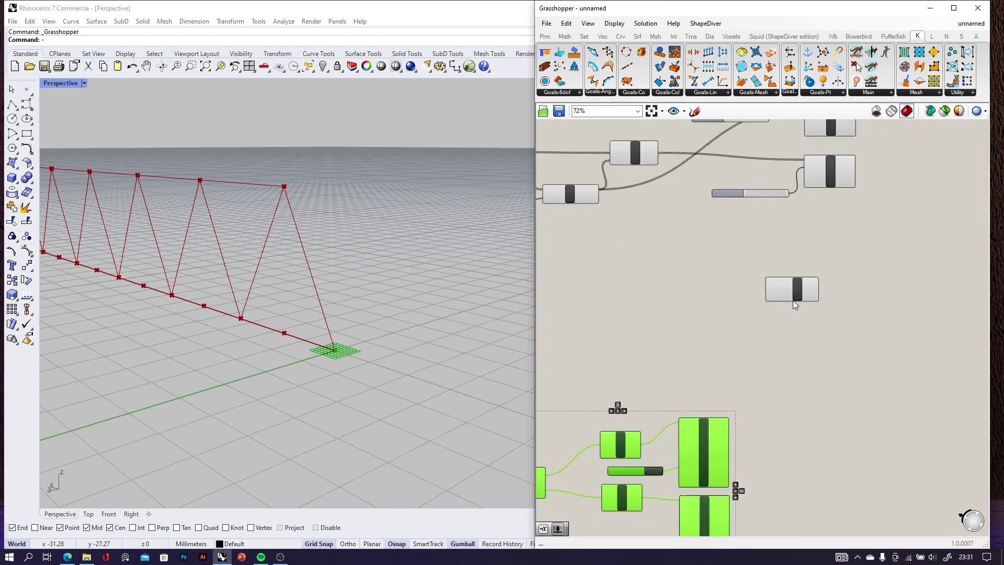
{"action": "left_click", "coordinate": [733, 285]}
- Examine which truss points the Curve Middle and Move components produce in the viewport
{"action": "scroll", "coordinate": [748, 290], "scroll_direction": "up", "scroll_amount": 3}
{"action": "scroll", "coordinate": [585, 205], "scroll_direction": "up", "scroll_amount": 3}
{"action": "left_click", "coordinate": [602, 218]}
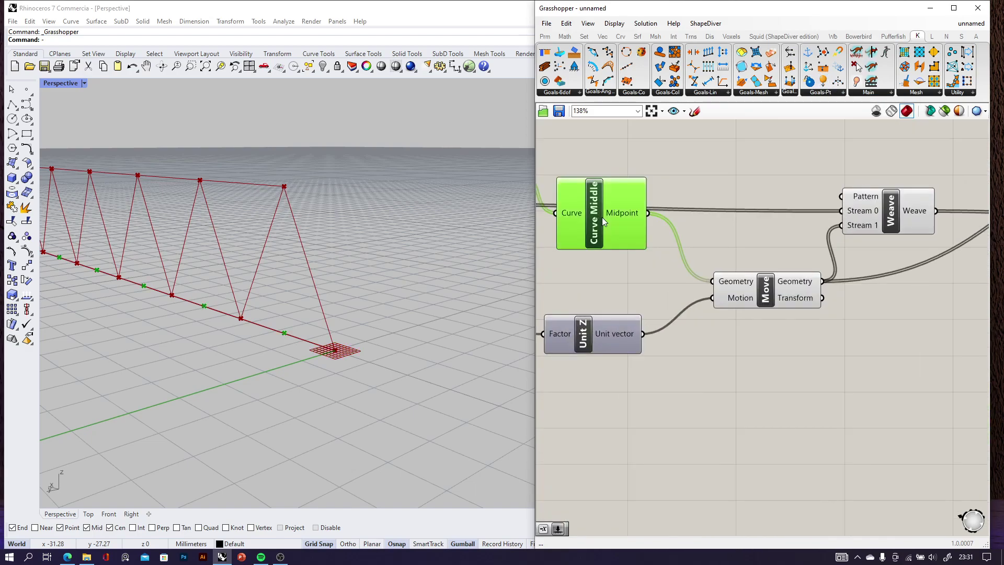
{"action": "left_click", "coordinate": [771, 304]}
{"action": "right_click_drag", "start_coordinate": [245, 245], "coordinate": [322, 257]}
{"action": "scroll", "coordinate": [400, 240], "scroll_direction": "up", "scroll_amount": 4}
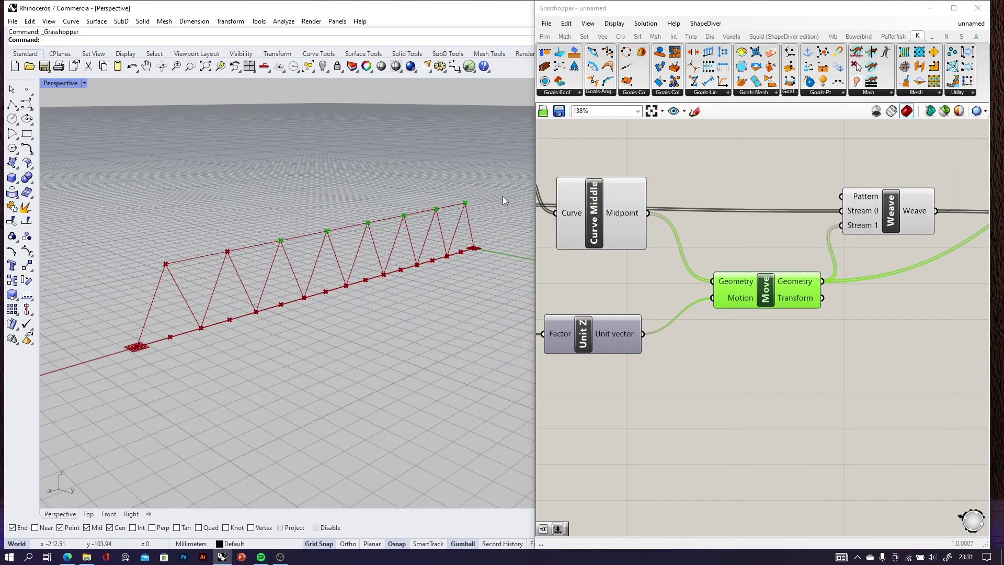
{"action": "scroll", "coordinate": [801, 299], "scroll_direction": "down", "scroll_amount": 1}
{"action": "right_click_drag", "start_coordinate": [745, 270], "coordinate": [607, 255]}
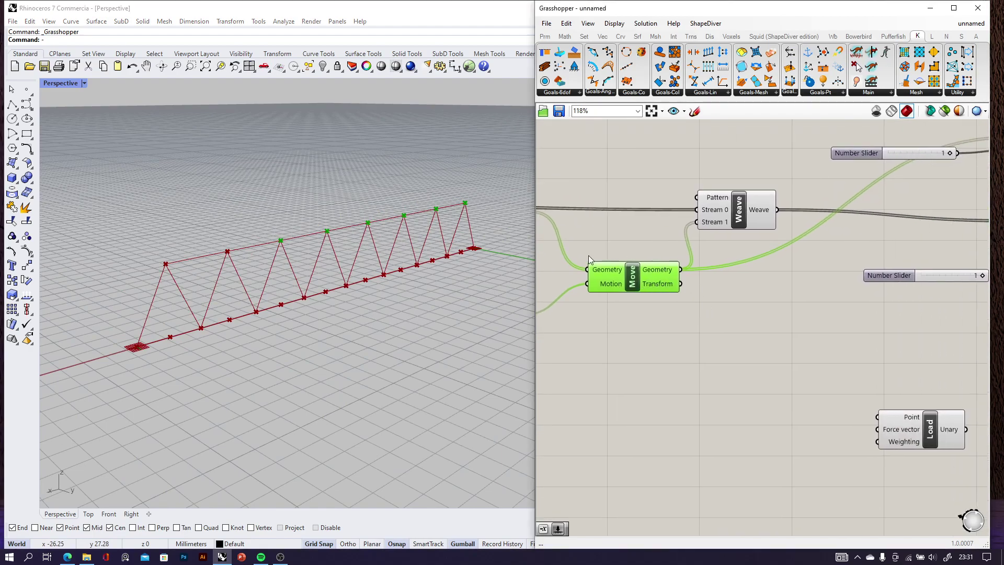
{"action": "scroll", "coordinate": [713, 306], "scroll_direction": "up", "scroll_amount": 1}
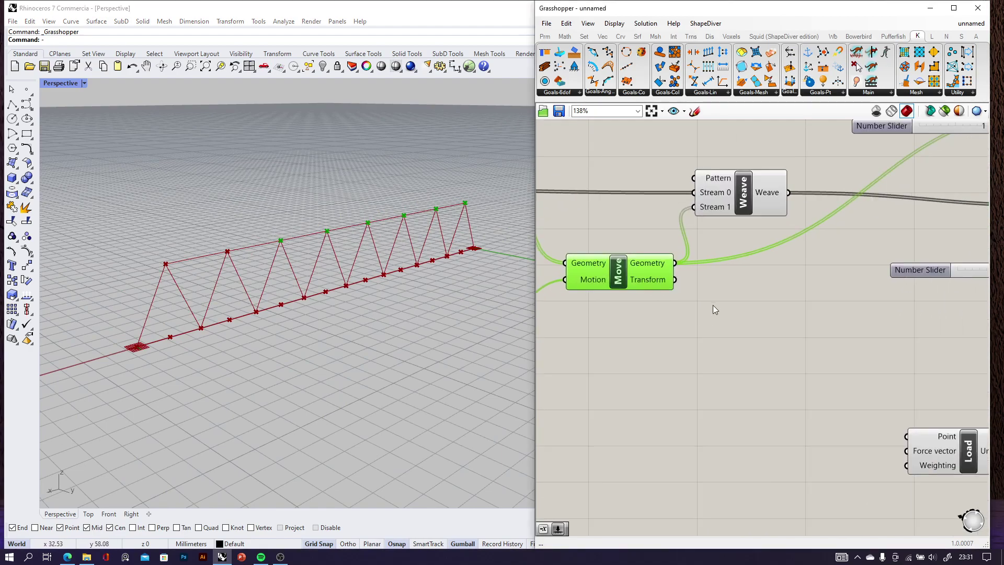
- Add a List Item component and connect the Move component's Geometry output to its List input
{"action": "double_click", "coordinate": [720, 347]}
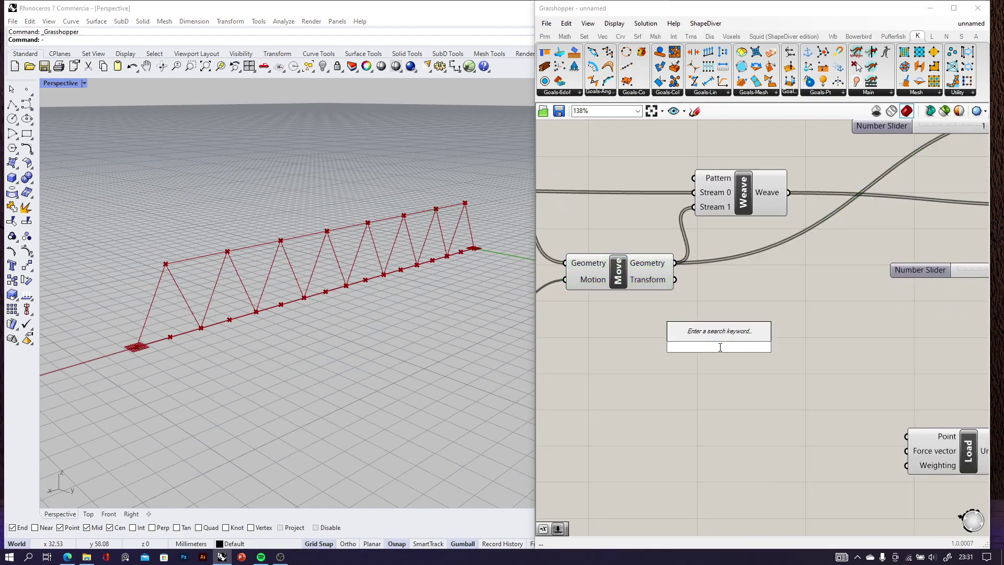
{"action": "type", "text": "list"}
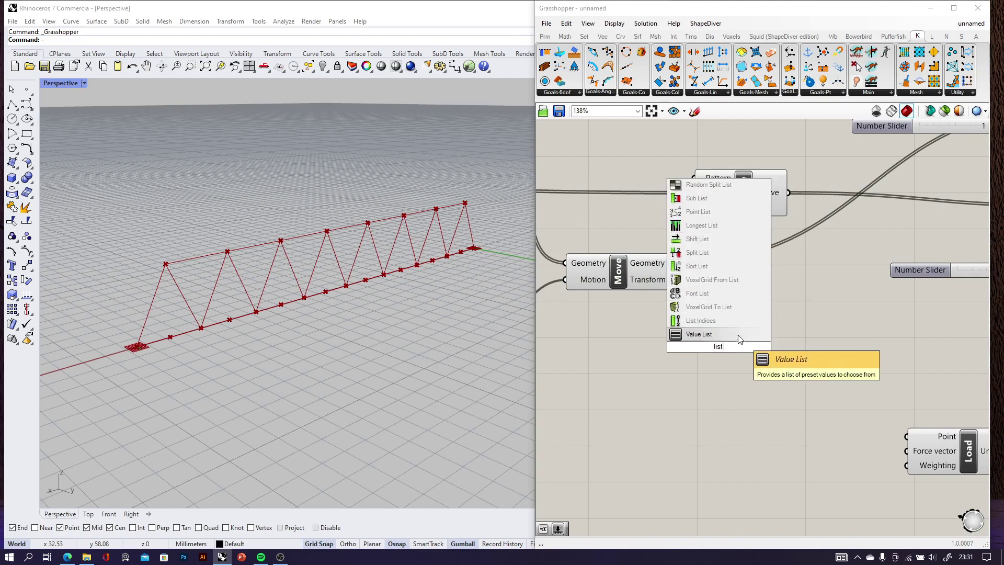
{"action": "type", "text": " item"}
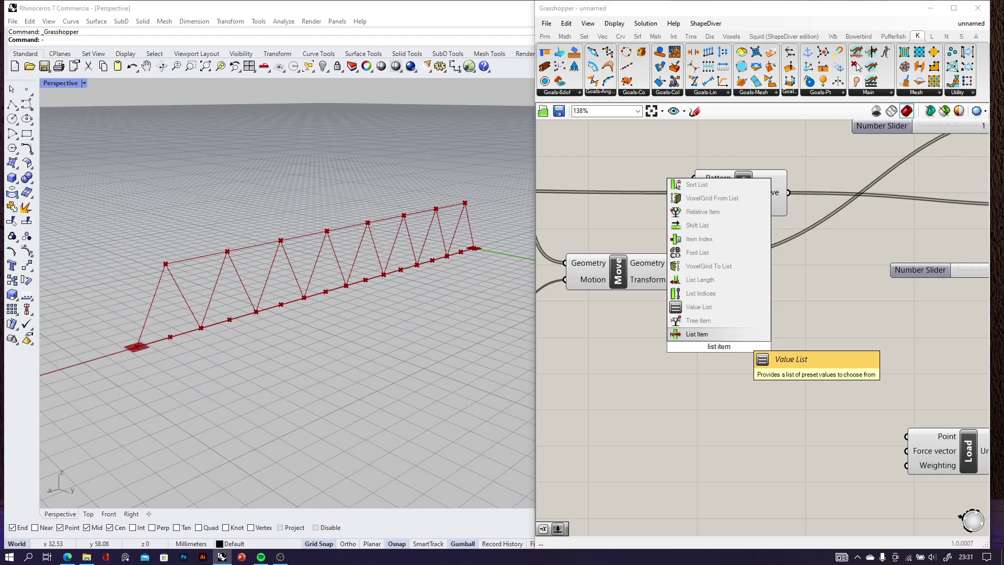
{"action": "left_click", "coordinate": [720, 335]}
{"action": "scroll", "coordinate": [714, 338], "scroll_direction": "up", "scroll_amount": 2}
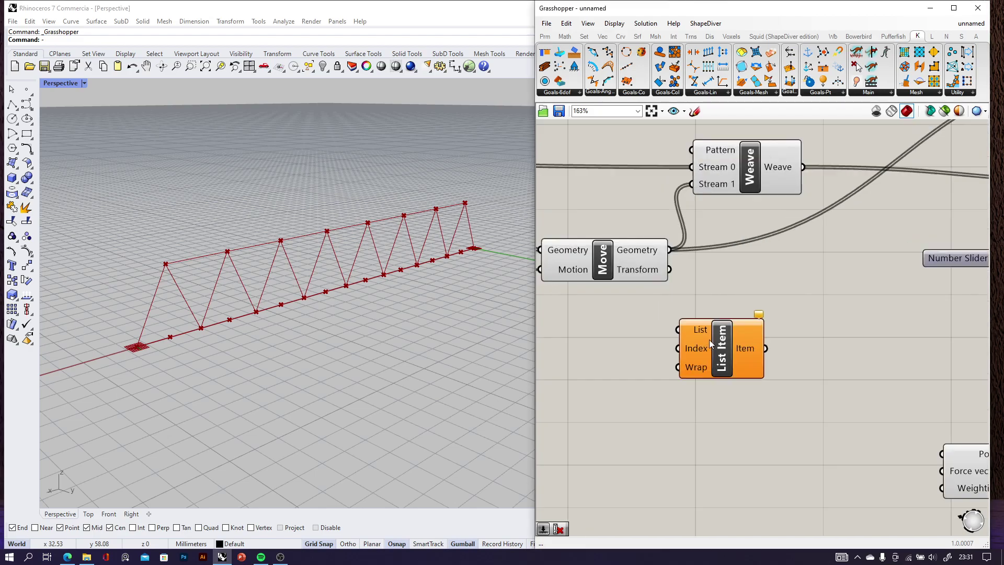
{"action": "left_click", "coordinate": [611, 235]}
{"action": "left_click_drag", "start_coordinate": [663, 233], "coordinate": [781, 360]}
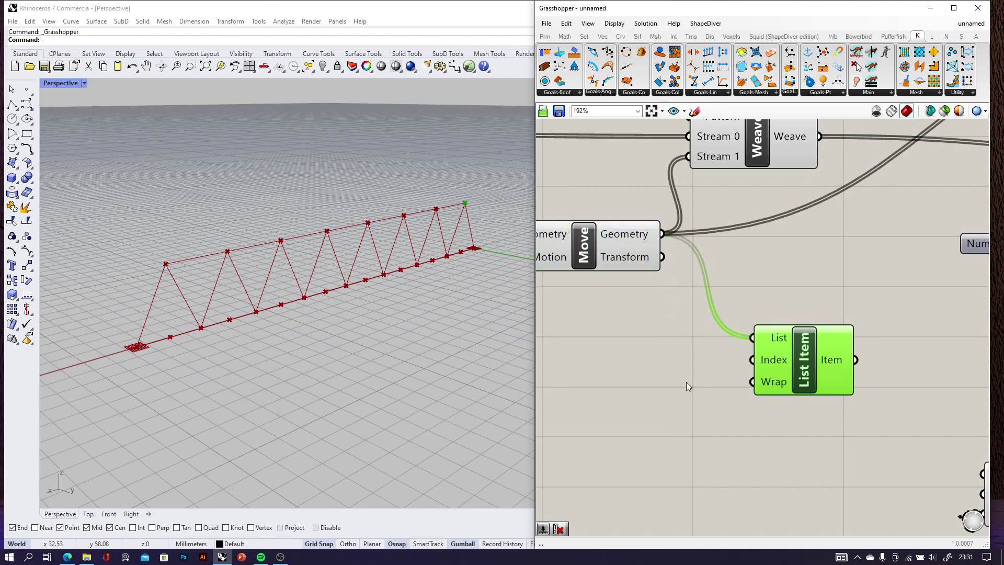
- Add a Number Slider set to 4, connect it to the List Item's Index, and highlight the picked point
{"action": "left_click", "coordinate": [685, 380]}
{"action": "double_click", "coordinate": [682, 379]}
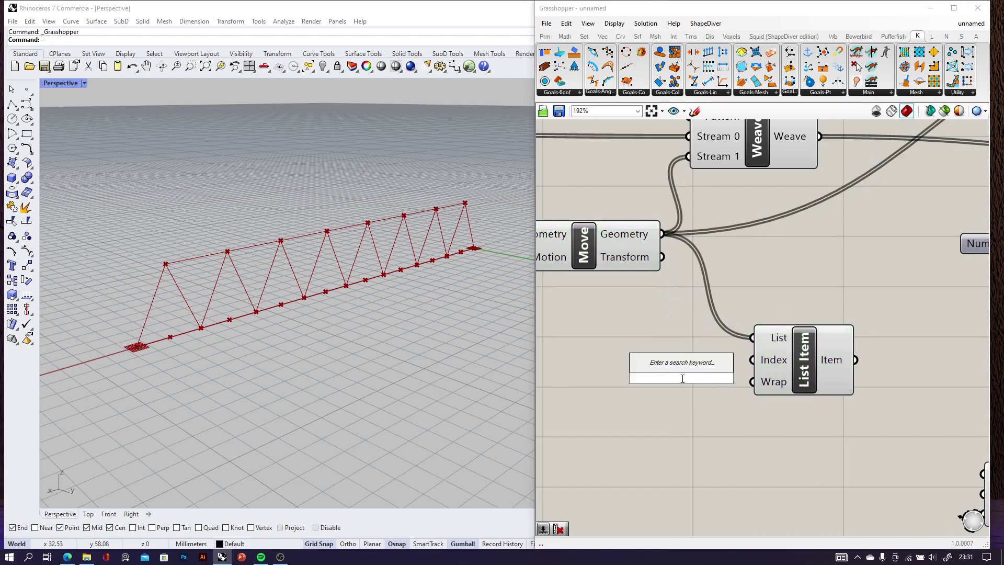
{"action": "type", "text": "4"}
{"action": "key", "text": "Return"}
{"action": "left_click_drag", "start_coordinate": [687, 366], "coordinate": [620, 371]}
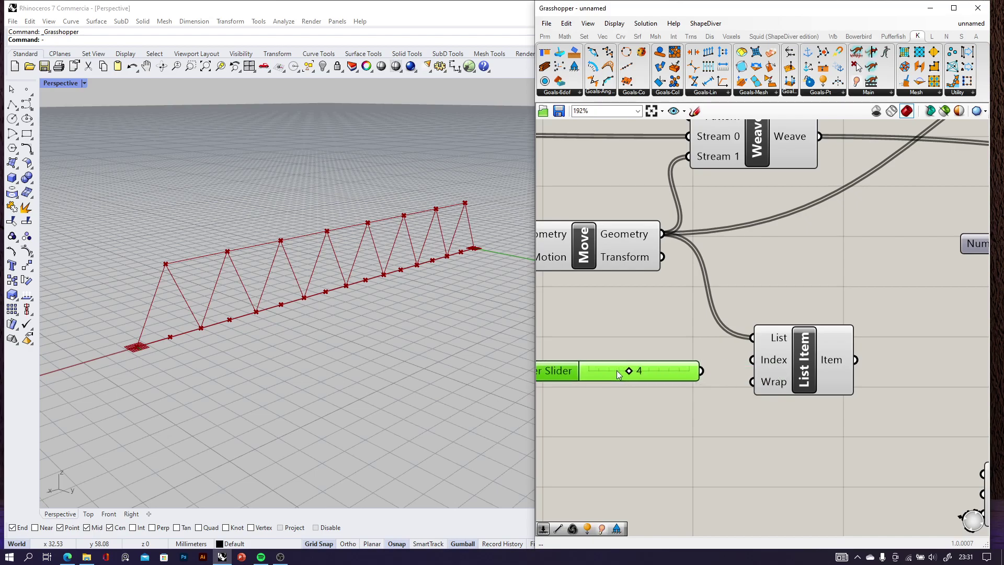
{"action": "mouse_move", "coordinate": [705, 372]}
{"action": "left_mouse_down"}
{"action": "mouse_move", "coordinate": [735, 369]}
{"action": "mouse_move", "coordinate": [719, 372]}
{"action": "left_mouse_up"}
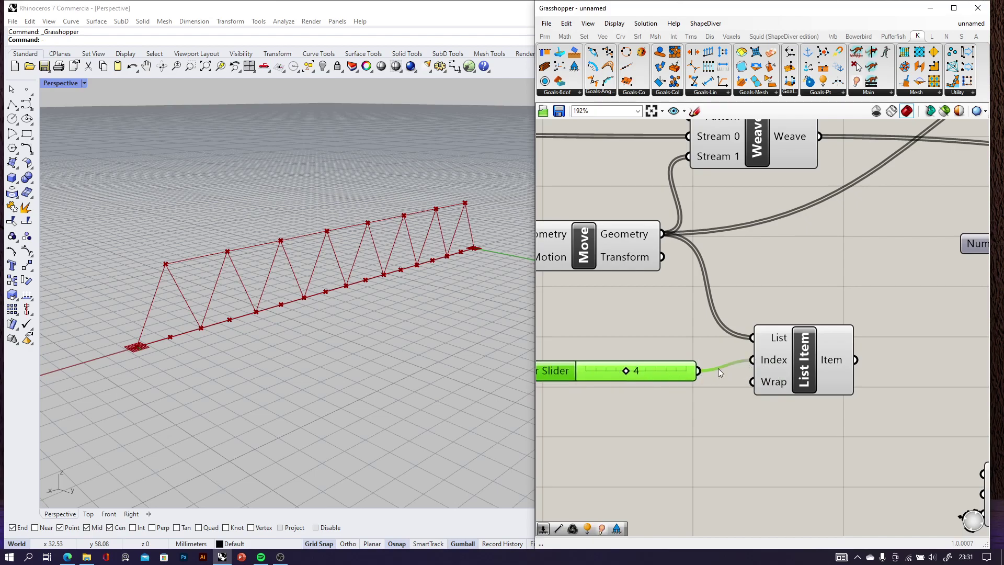
{"action": "left_click", "coordinate": [796, 363]}
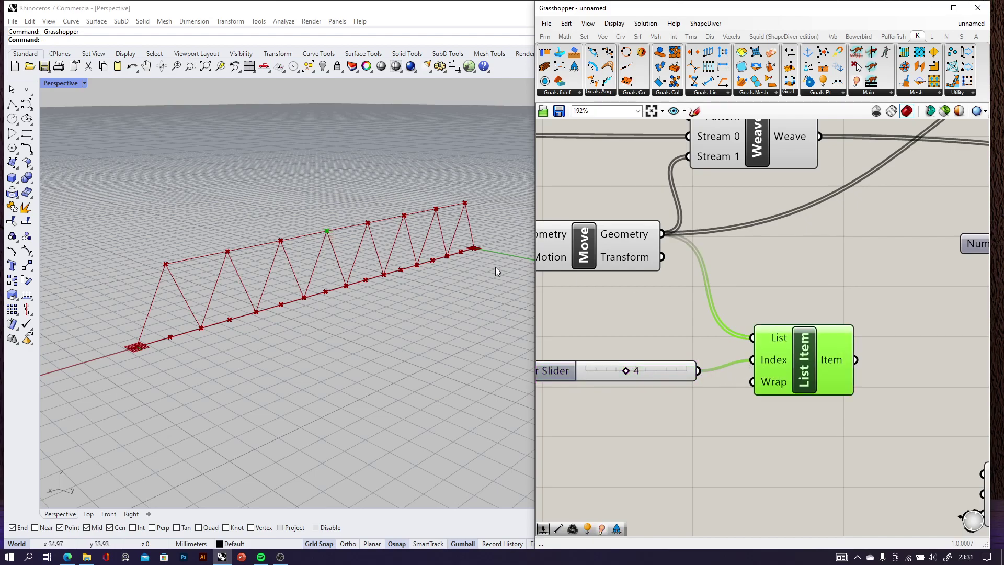
- Place the Load component nearer the List Item and connect the Item output to the Load's Point input
{"action": "scroll", "coordinate": [779, 335], "scroll_direction": "down", "scroll_amount": 3}
{"action": "left_click_drag", "start_coordinate": [796, 361], "coordinate": [796, 354]}
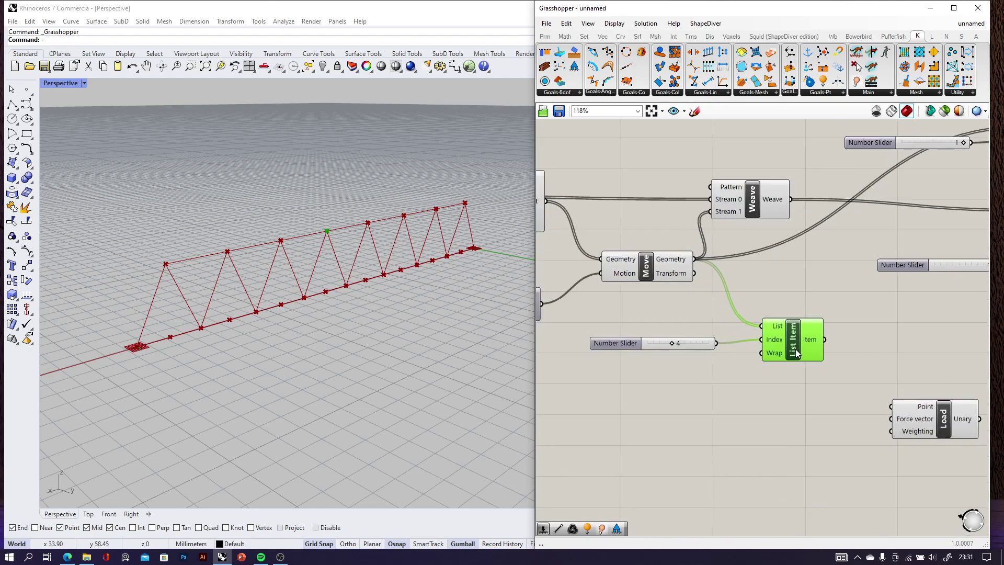
{"action": "right_click_drag", "start_coordinate": [772, 371], "coordinate": [611, 315]}
{"action": "scroll", "coordinate": [760, 360], "scroll_direction": "up", "scroll_amount": 1}
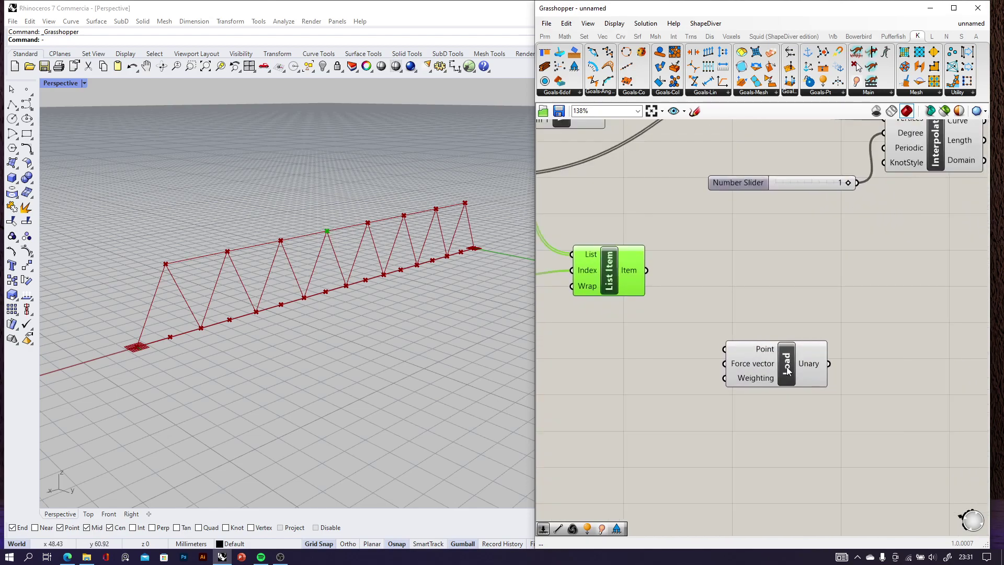
{"action": "left_click_drag", "start_coordinate": [786, 366], "coordinate": [771, 323]}
{"action": "left_click_drag", "start_coordinate": [652, 269], "coordinate": [701, 302]}
{"action": "left_click_drag", "start_coordinate": [647, 270], "coordinate": [759, 327]}
- Add a Number Slider from the value 1.50 below the List Item and adjust it to 1.28
{"action": "double_click", "coordinate": [631, 361]}
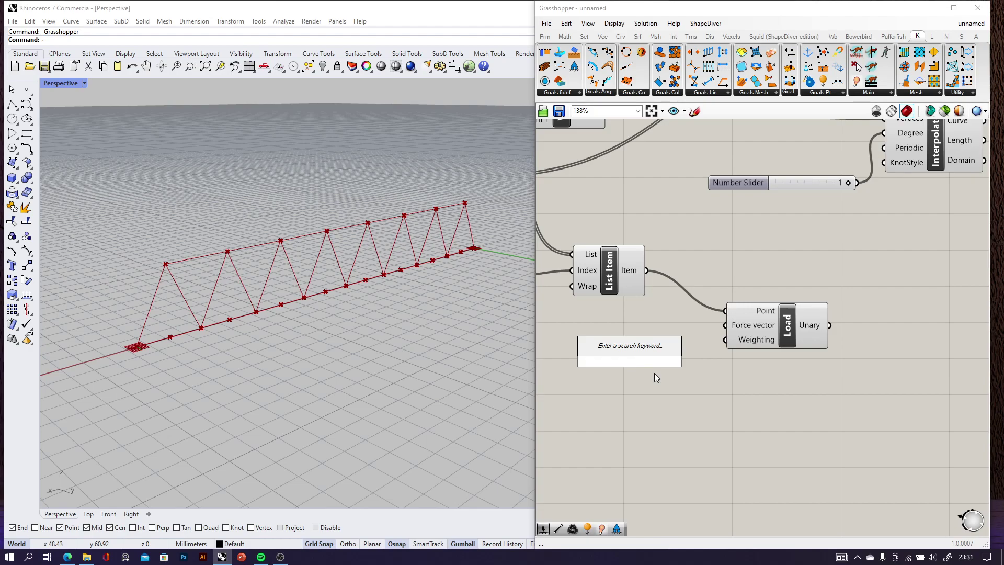
{"action": "type", "text": "1.5"}
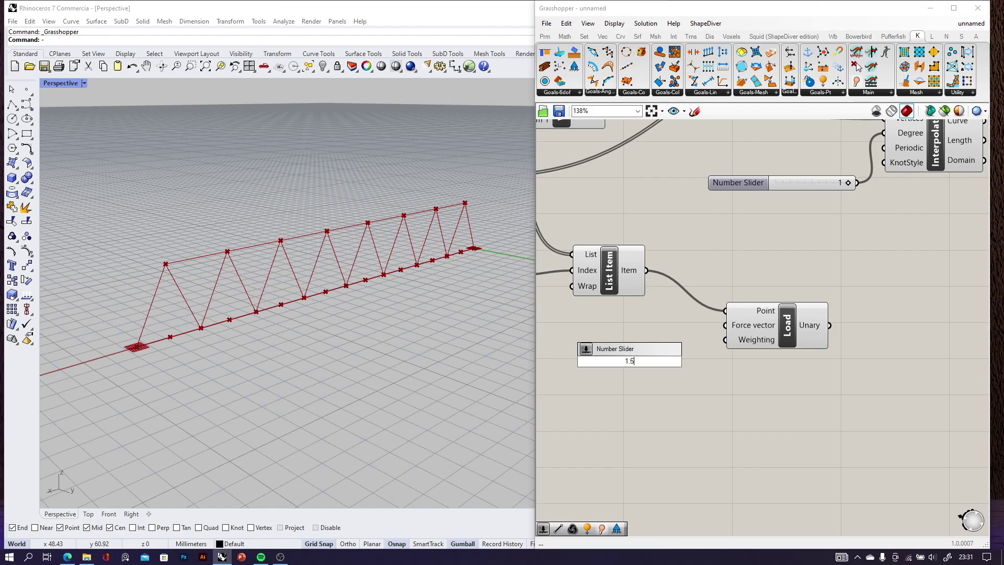
{"action": "type", "text": "0"}
{"action": "key", "text": "Return"}
{"action": "scroll", "coordinate": [625, 362], "scroll_direction": "up", "scroll_amount": 3}
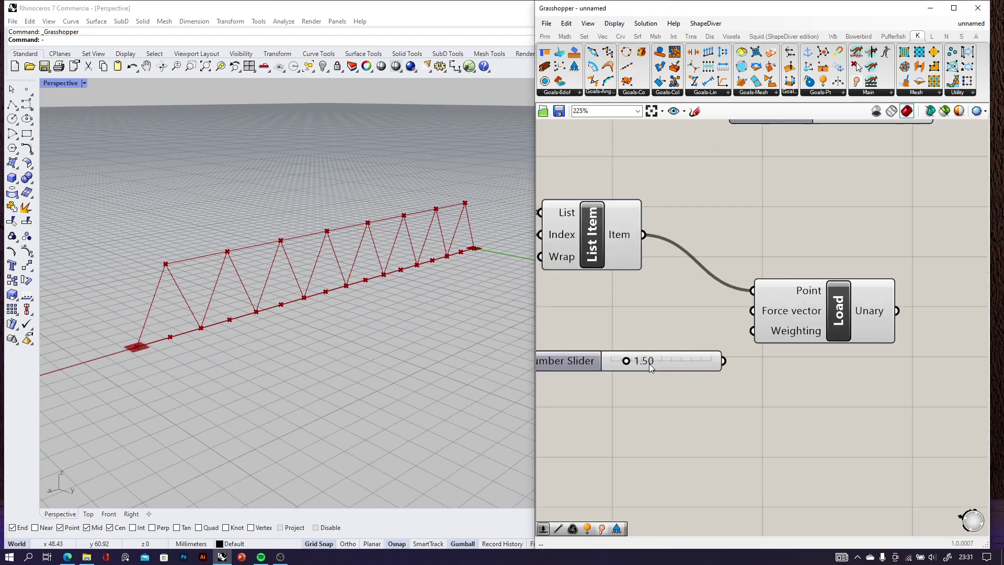
{"action": "left_click", "coordinate": [622, 363]}
{"action": "mouse_move", "coordinate": [622, 363]}
{"action": "left_mouse_down"}
{"action": "mouse_move", "coordinate": [635, 363]}
{"action": "mouse_move", "coordinate": [623, 363]}
{"action": "left_mouse_up"}
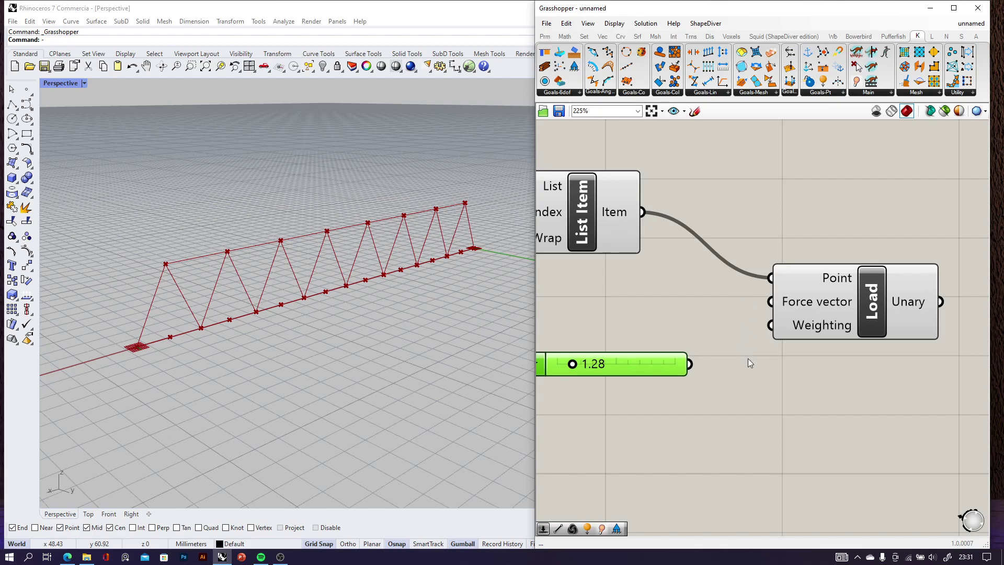
- Add a Negative component, feed it from the 1.28 slider, and connect its result to the Load's Weighting input
{"action": "left_click", "coordinate": [733, 408]}
{"action": "double_click", "coordinate": [749, 407]}
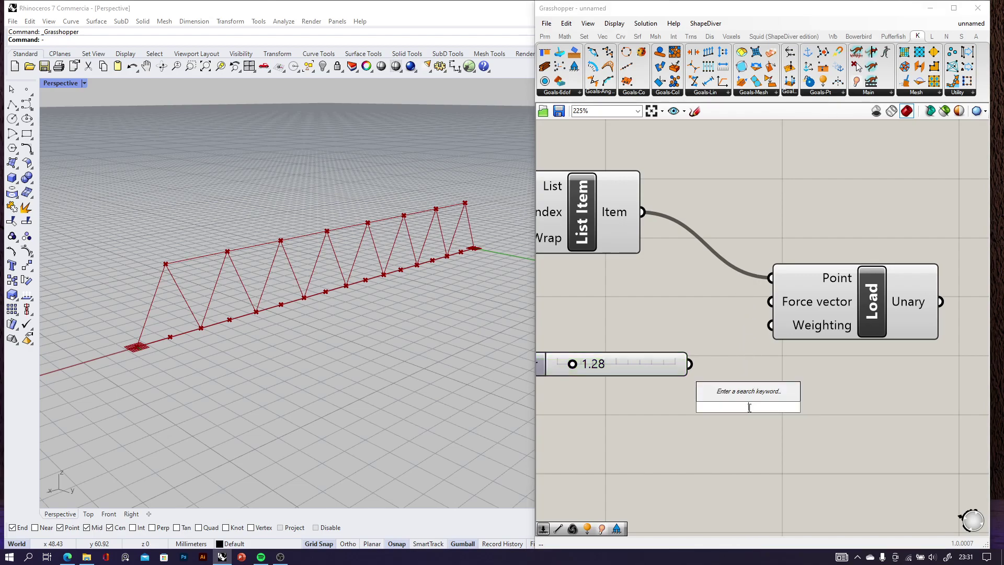
{"action": "type", "text": "negative"}
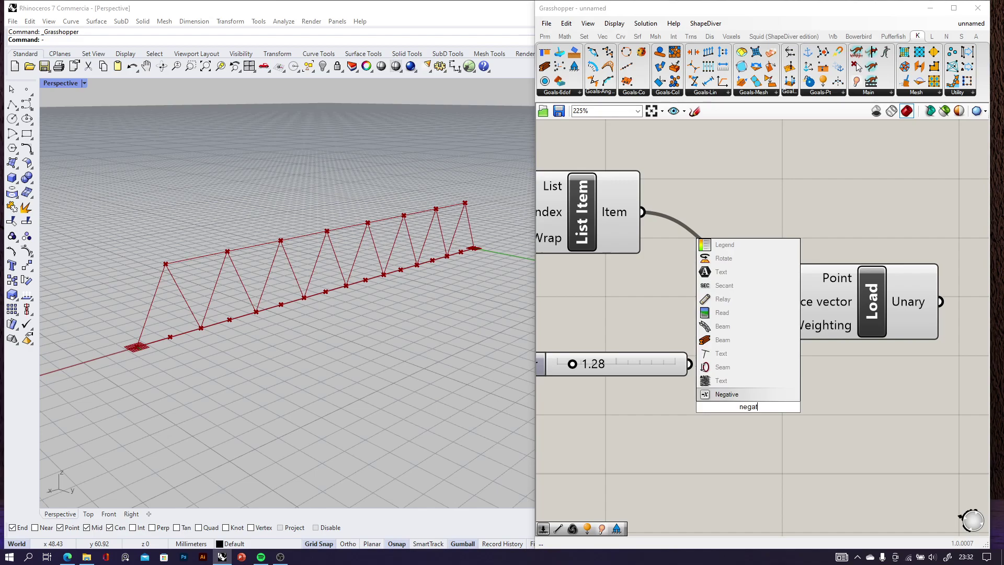
{"action": "key", "text": "Return"}
{"action": "left_click_drag", "start_coordinate": [632, 361], "coordinate": [681, 404]}
{"action": "left_click_drag", "start_coordinate": [770, 402], "coordinate": [770, 324]}
- Move the Load and both Support components well away from their source components to form an output column
{"action": "scroll", "coordinate": [891, 301], "scroll_direction": "down", "scroll_amount": 5}
{"action": "right_click_drag", "start_coordinate": [877, 333], "coordinate": [858, 257]}
{"action": "scroll", "coordinate": [765, 271], "scroll_direction": "down", "scroll_amount": 1}
{"action": "scroll", "coordinate": [946, 294], "scroll_direction": "down", "scroll_amount": 3}
{"action": "scroll", "coordinate": [772, 400], "scroll_direction": "up", "scroll_amount": 4}
{"action": "left_click_drag", "start_coordinate": [722, 416], "coordinate": [625, 284]}
{"action": "scroll", "coordinate": [666, 316], "scroll_direction": "down", "scroll_amount": 5}
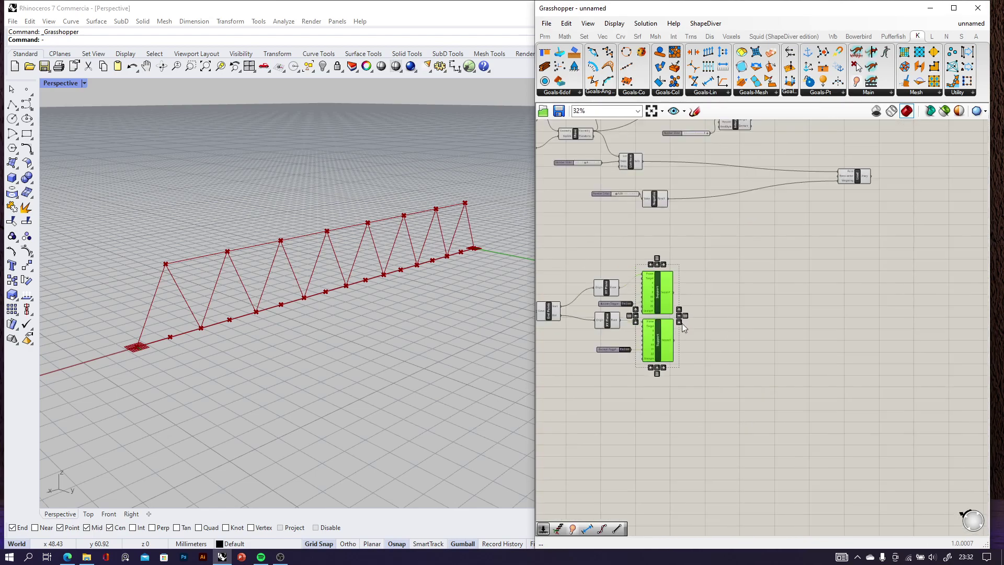
{"action": "scroll", "coordinate": [682, 324], "scroll_direction": "down", "scroll_amount": 1}
{"action": "right_click_drag", "start_coordinate": [682, 323], "coordinate": [616, 359]}
{"action": "left_click_drag", "start_coordinate": [606, 347], "coordinate": [734, 329]}
- Line up the Load component above the two Support components
{"action": "scroll", "coordinate": [733, 276], "scroll_direction": "up", "scroll_amount": 4}
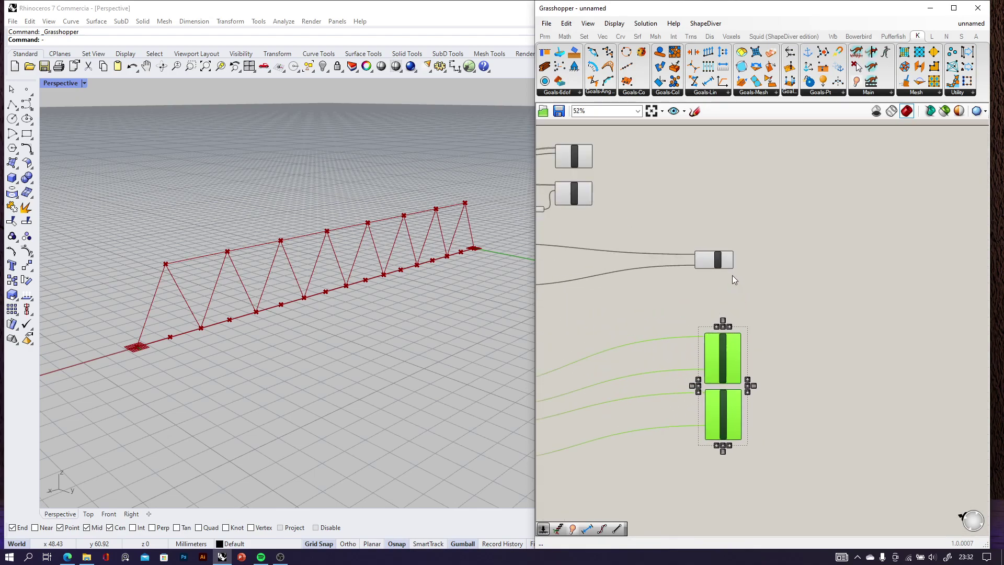
{"action": "left_click", "coordinate": [709, 259]}
{"action": "right_click_drag", "start_coordinate": [677, 249], "coordinate": [712, 304]}
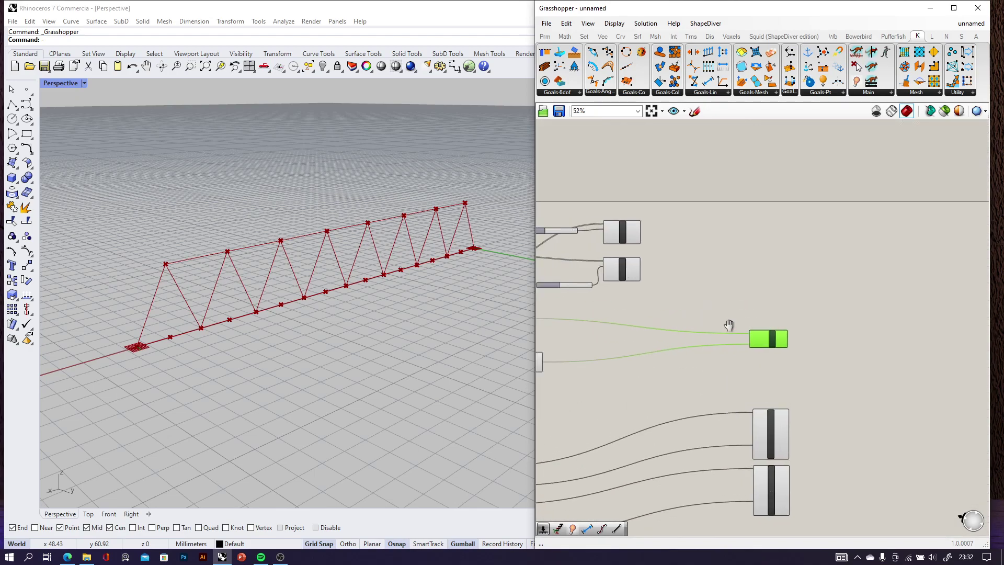
- Add a Kangaroo Beam component on the canvas above the Load component
{"action": "scroll", "coordinate": [653, 281], "scroll_direction": "up", "scroll_amount": 3}
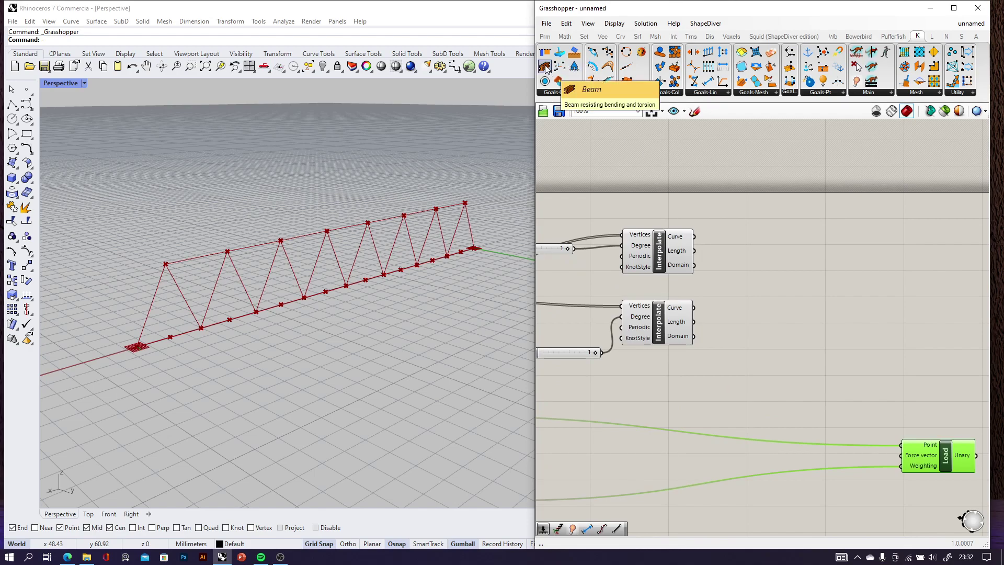
{"action": "left_click_drag", "start_coordinate": [545, 67], "coordinate": [865, 283]}
{"action": "scroll", "coordinate": [810, 291], "scroll_direction": "up", "scroll_amount": 2}
{"action": "scroll", "coordinate": [805, 286], "scroll_direction": "down", "scroll_amount": 3}
{"action": "scroll", "coordinate": [797, 296], "scroll_direction": "up", "scroll_amount": 1}
{"action": "scroll", "coordinate": [855, 287], "scroll_direction": "down", "scroll_amount": 2}
{"action": "right_click_drag", "start_coordinate": [865, 282], "coordinate": [709, 243]}
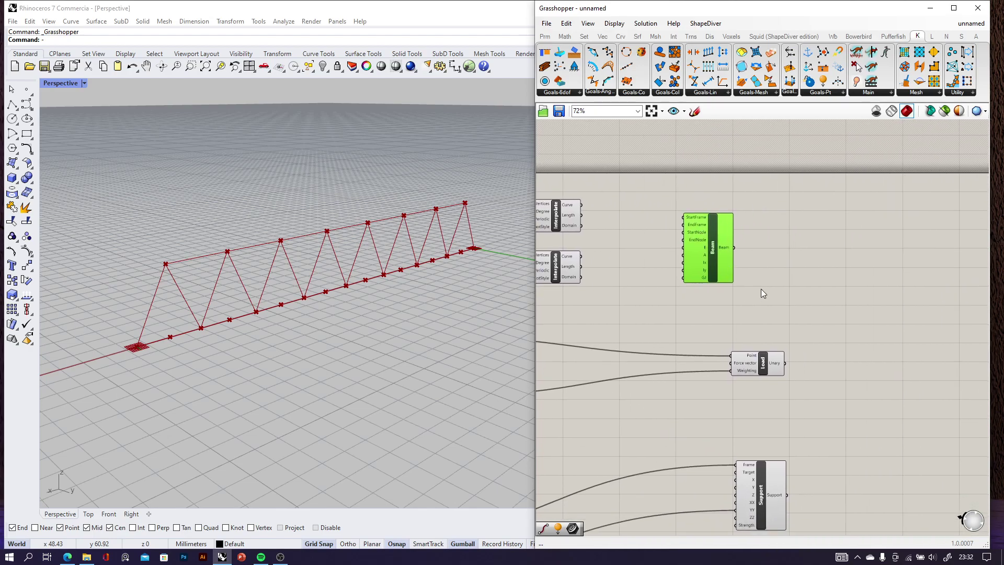
{"action": "left_click", "coordinate": [695, 111]}
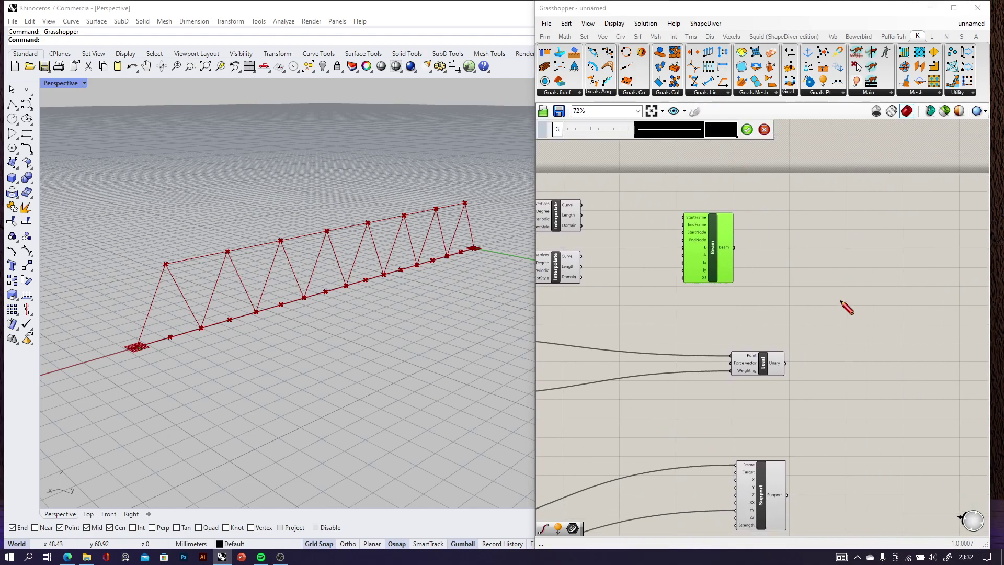
{"action": "mouse_move", "coordinate": [802, 243]}
{"action": "left_mouse_down"}
{"action": "mouse_move", "coordinate": [809, 272]}
{"action": "mouse_move", "coordinate": [811, 247]}
{"action": "mouse_move", "coordinate": [909, 308]}
{"action": "mouse_move", "coordinate": [912, 294]}
{"action": "mouse_move", "coordinate": [834, 260]}
{"action": "mouse_move", "coordinate": [823, 289]}
{"action": "mouse_move", "coordinate": [885, 307]}
{"action": "left_mouse_up"}
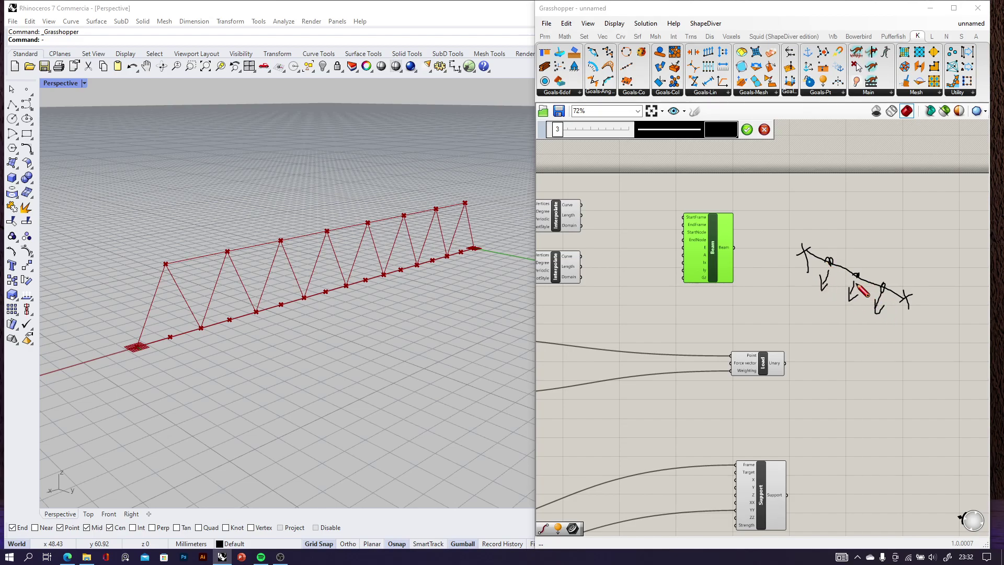
{"action": "mouse_move", "coordinate": [862, 265]}
{"action": "left_mouse_down"}
{"action": "mouse_move", "coordinate": [859, 281]}
{"action": "mouse_move", "coordinate": [891, 296]}
{"action": "left_mouse_up"}
{"action": "left_click_drag", "start_coordinate": [835, 250], "coordinate": [827, 263]}
{"action": "left_click", "coordinate": [766, 131]}
- Move the Beam component into the output column, above the Load
{"action": "scroll", "coordinate": [811, 263], "scroll_direction": "down", "scroll_amount": 3}
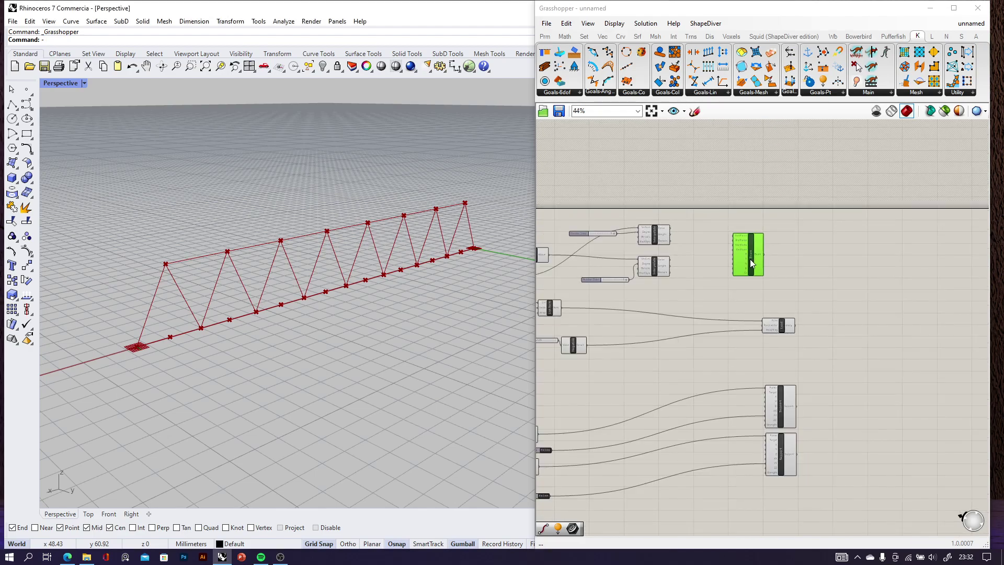
{"action": "scroll", "coordinate": [751, 260], "scroll_direction": "up", "scroll_amount": 3}
{"action": "left_click_drag", "start_coordinate": [746, 257], "coordinate": [824, 270]}
{"action": "scroll", "coordinate": [824, 267], "scroll_direction": "up", "scroll_amount": 5}
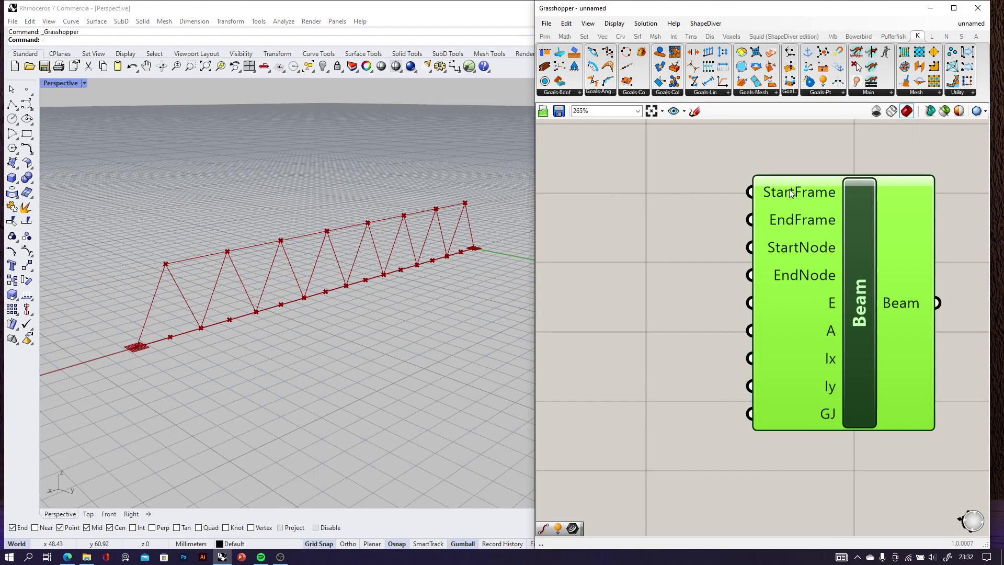
{"action": "scroll", "coordinate": [793, 232], "scroll_direction": "down", "scroll_amount": 3}
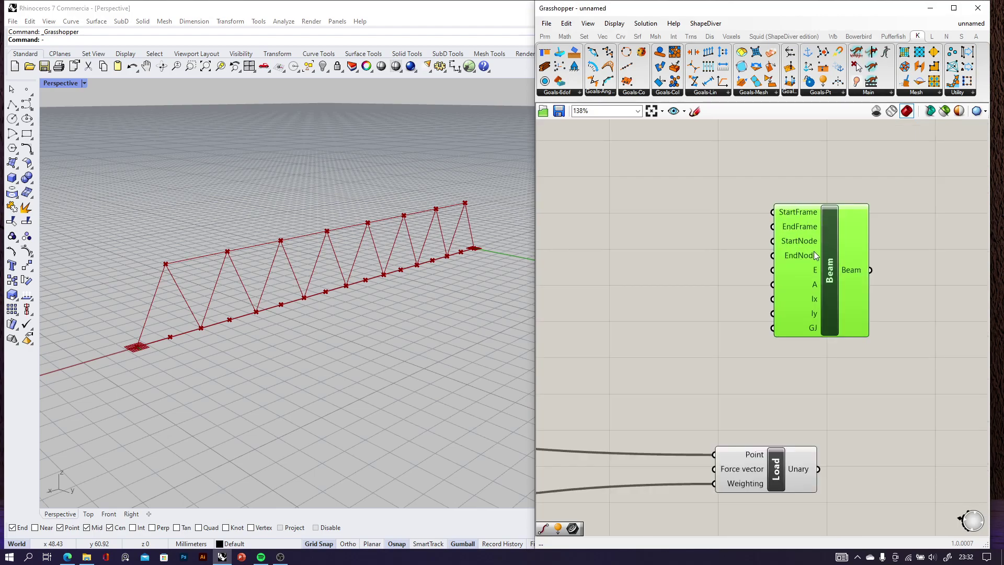
{"action": "scroll", "coordinate": [814, 255], "scroll_direction": "down", "scroll_amount": 3}
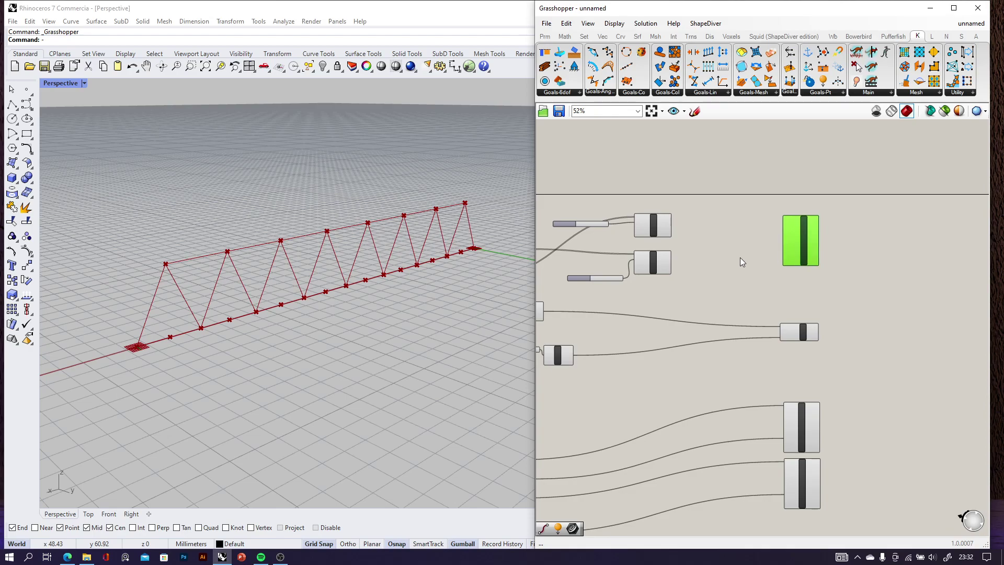
- Add an Explode component beside the zigzag Interpolate and feed it from that Interpolate's Curve output
{"action": "scroll", "coordinate": [748, 258], "scroll_direction": "up", "scroll_amount": 4}
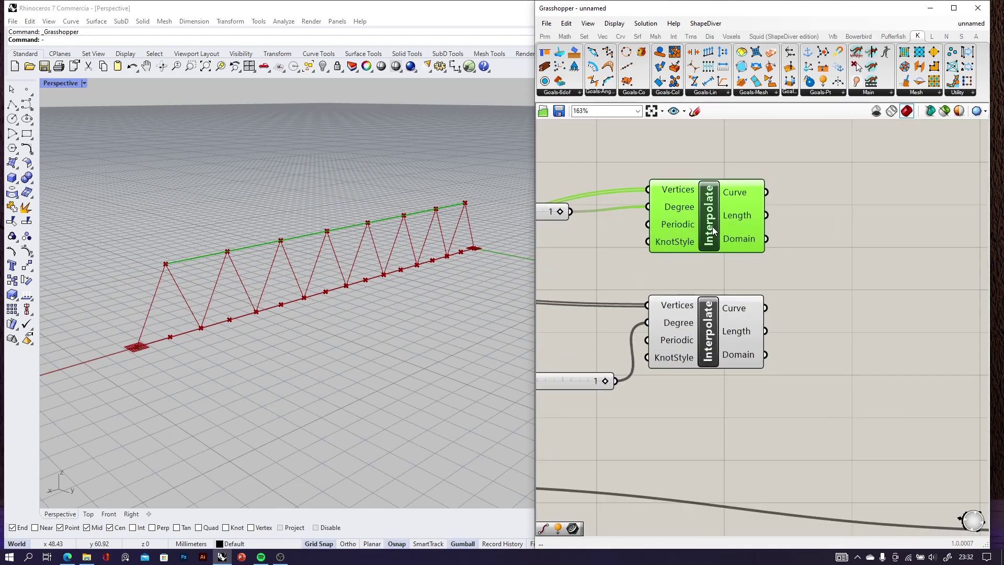
{"action": "left_click", "coordinate": [711, 337]}
{"action": "scroll", "coordinate": [712, 336], "scroll_direction": "down", "scroll_amount": 3}
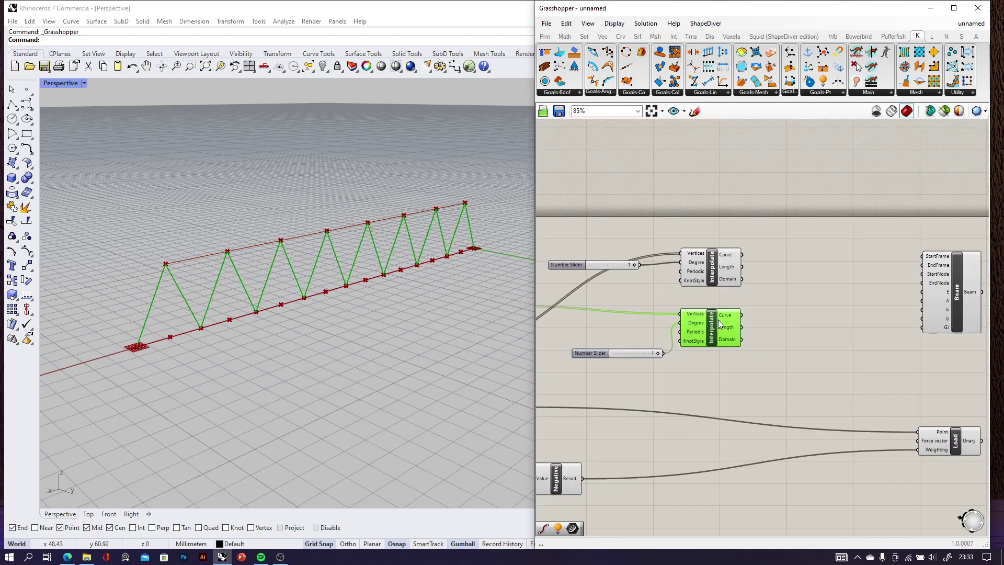
{"action": "scroll", "coordinate": [717, 334], "scroll_direction": "up", "scroll_amount": 5}
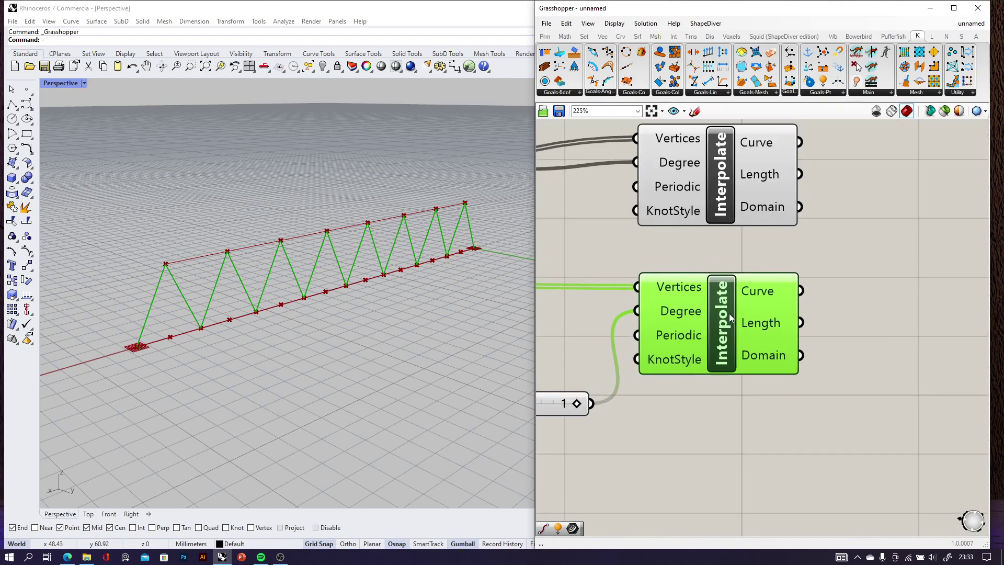
{"action": "scroll", "coordinate": [729, 316], "scroll_direction": "down", "scroll_amount": 3}
{"action": "double_click", "coordinate": [792, 320]}
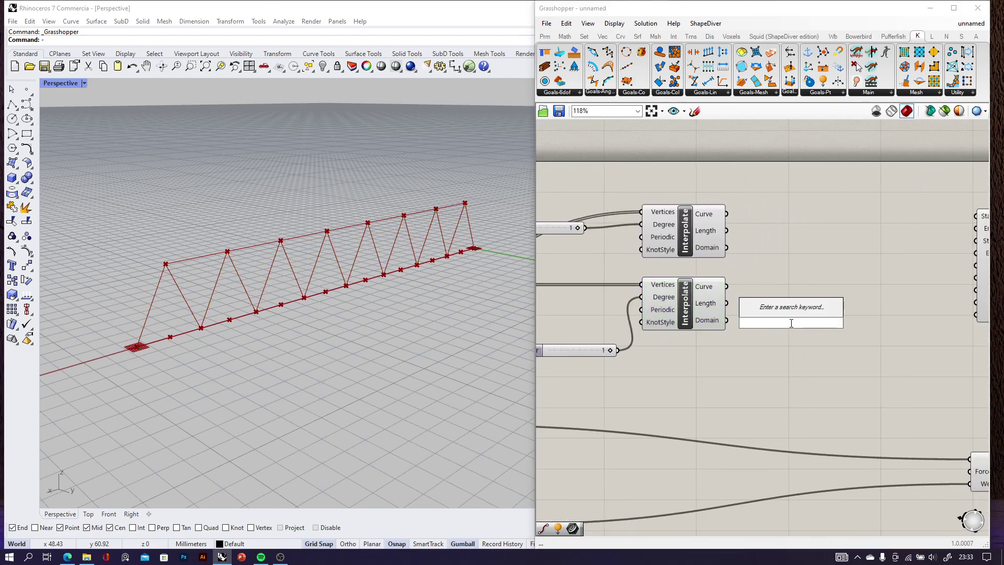
{"action": "type", "text": "exp"}
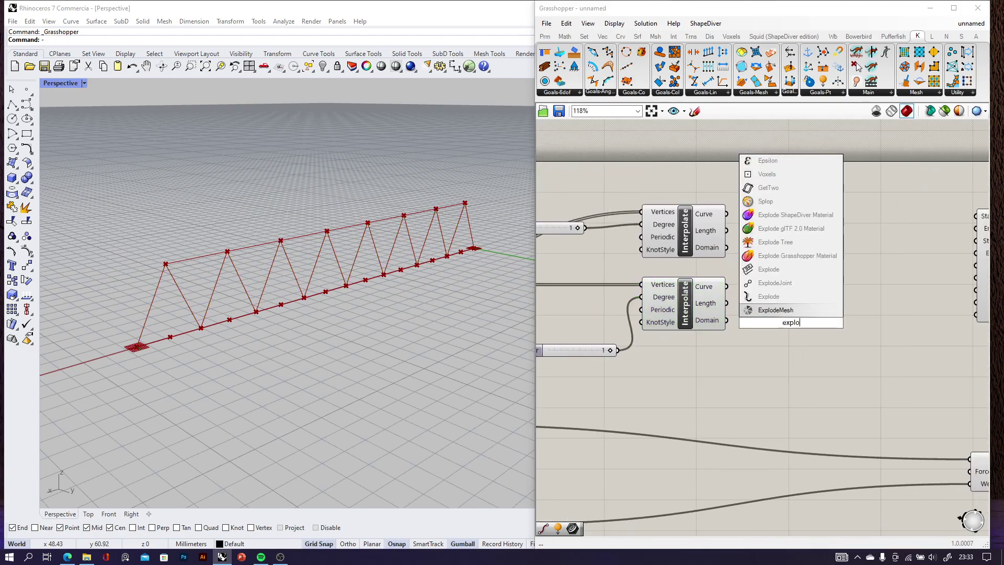
{"action": "left_click", "coordinate": [769, 296]}
{"action": "scroll", "coordinate": [755, 321], "scroll_direction": "up", "scroll_amount": 3}
{"action": "left_click", "coordinate": [780, 317]}
{"action": "left_click_drag", "start_coordinate": [700, 266], "coordinate": [766, 304]}
{"action": "scroll", "coordinate": [763, 267], "scroll_direction": "down", "scroll_amount": 4}
- Add a second Explode component and connect the top chord Interpolate's Curve output to its Curve input
{"action": "left_click", "coordinate": [705, 241]}
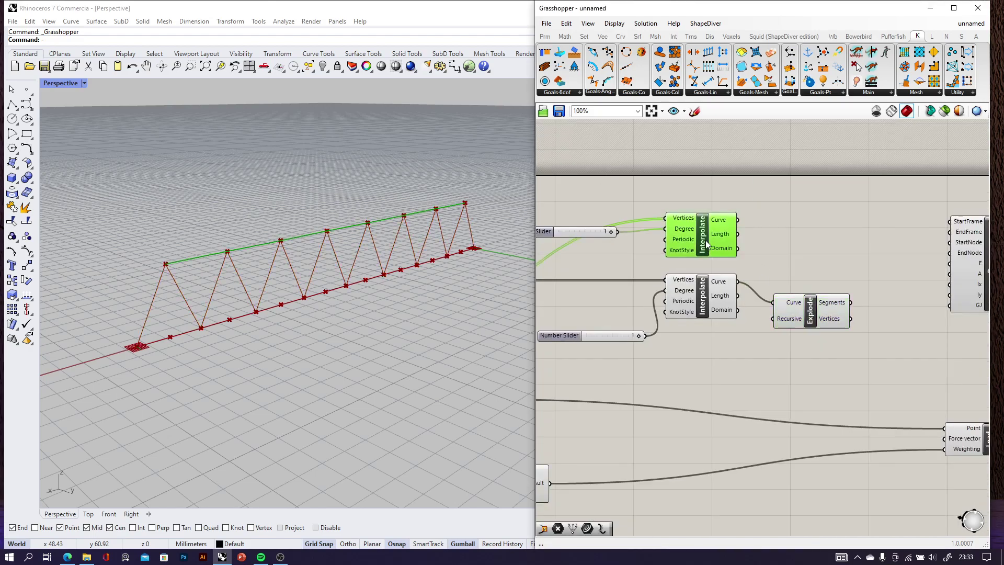
{"action": "scroll", "coordinate": [732, 251], "scroll_direction": "down", "scroll_amount": 3}
{"action": "scroll", "coordinate": [785, 262], "scroll_direction": "up", "scroll_amount": 4}
{"action": "left_click_drag", "start_coordinate": [784, 261], "coordinate": [783, 241]}
{"action": "scroll", "coordinate": [816, 252], "scroll_direction": "down", "scroll_amount": 3}
{"action": "scroll", "coordinate": [834, 258], "scroll_direction": "up", "scroll_amount": 3}
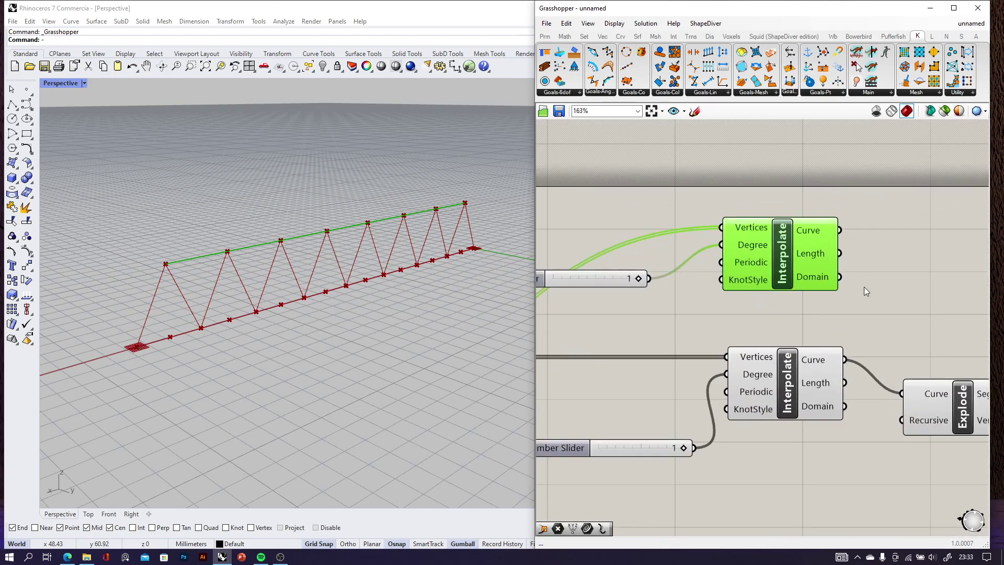
{"action": "scroll", "coordinate": [806, 262], "scroll_direction": "up", "scroll_amount": 3}
{"action": "left_click", "coordinate": [805, 261]}
{"action": "double_click", "coordinate": [806, 261]}
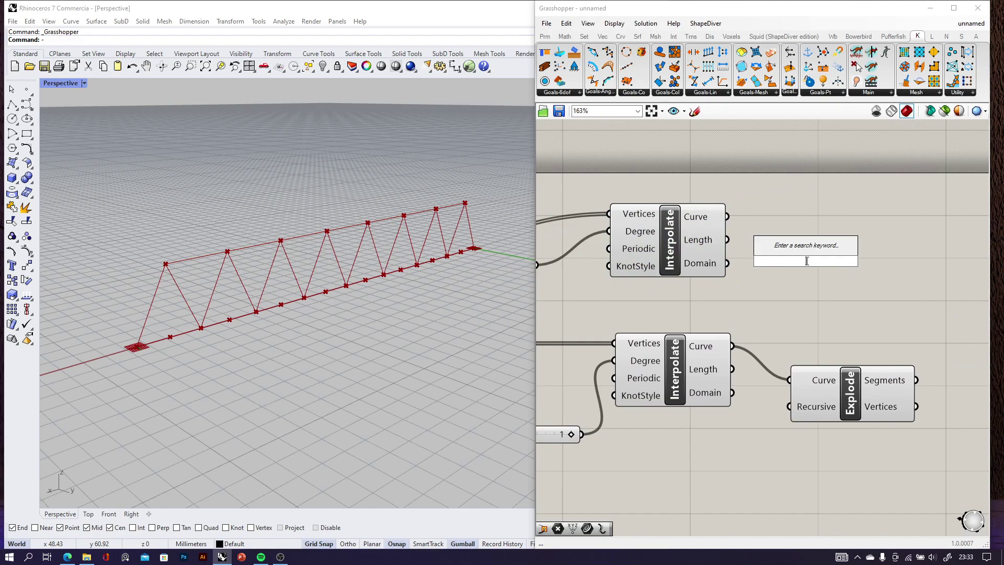
{"action": "type", "text": "exp"}
{"action": "left_click", "coordinate": [800, 250]}
{"action": "left_click_drag", "start_coordinate": [727, 216], "coordinate": [740, 246]}
{"action": "scroll", "coordinate": [781, 262], "scroll_direction": "down", "scroll_amount": 4}
{"action": "left_click", "coordinate": [819, 260]}
- Add a Curve parameter near the Shatter component and connect Shatter's Segments output to it
{"action": "scroll", "coordinate": [736, 288], "scroll_direction": "up", "scroll_amount": 5}
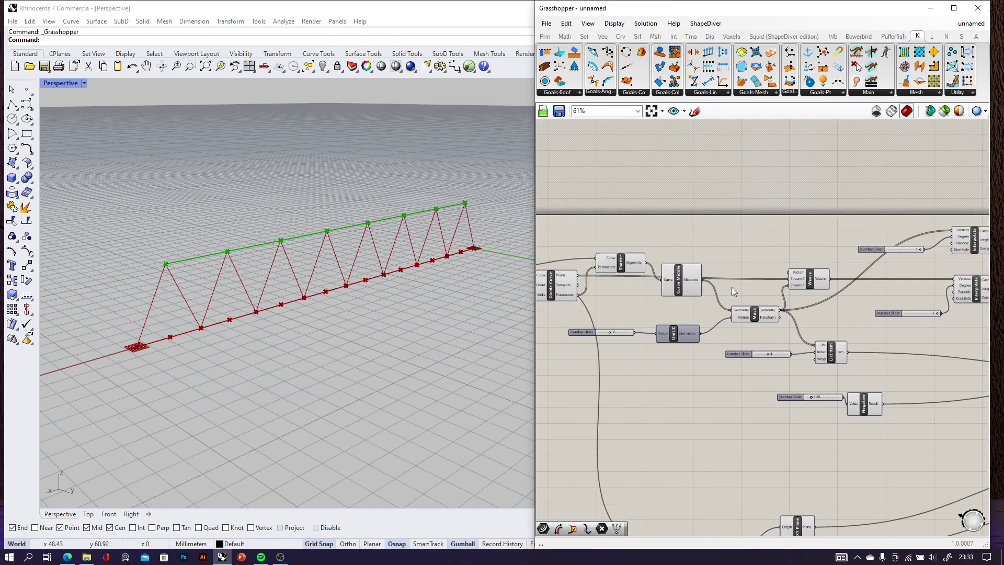
{"action": "right_click_drag", "start_coordinate": [692, 275], "coordinate": [814, 254]}
{"action": "double_click", "coordinate": [814, 245]}
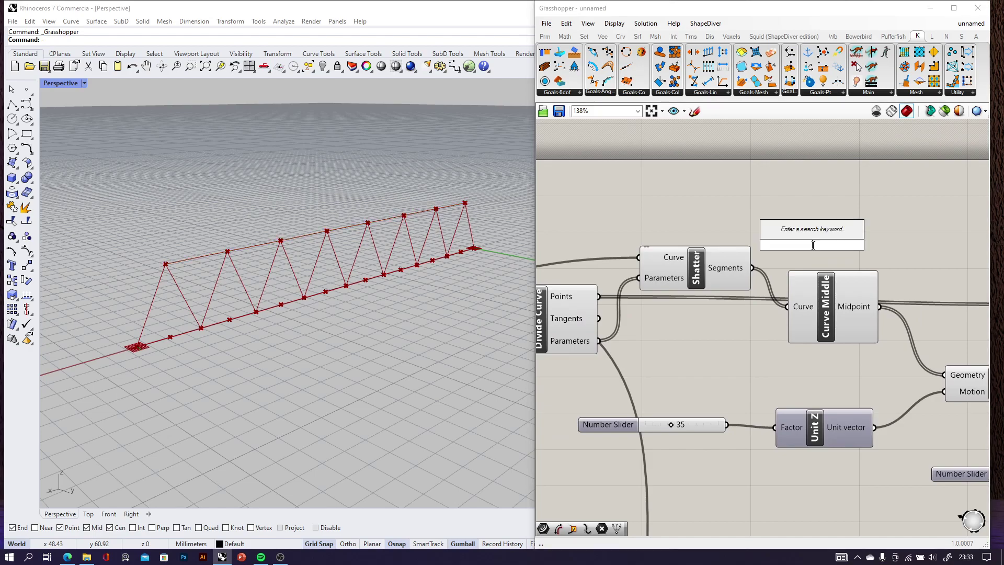
{"action": "type", "text": "curv"}
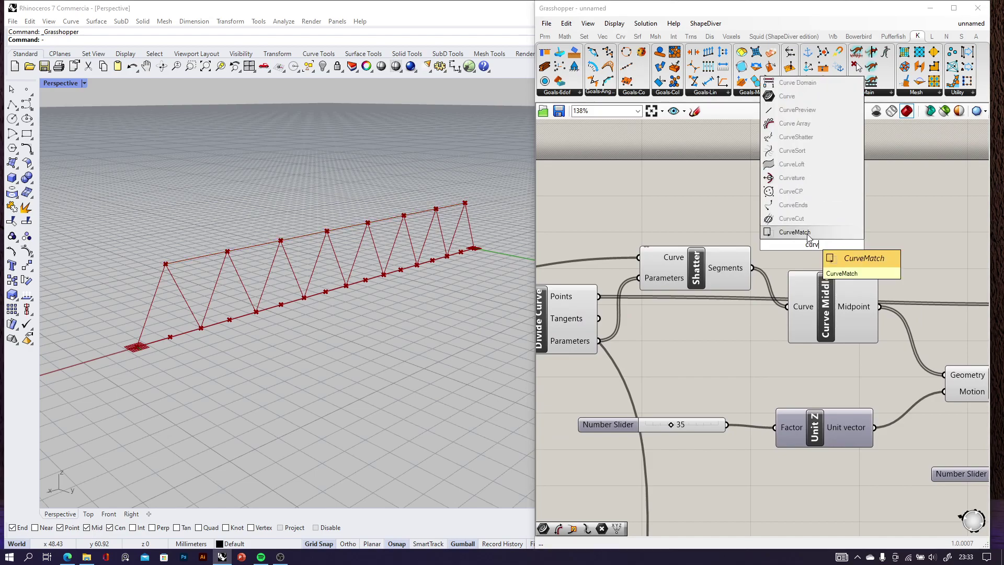
{"action": "type", "text": "e"}
{"action": "left_click", "coordinate": [802, 232]}
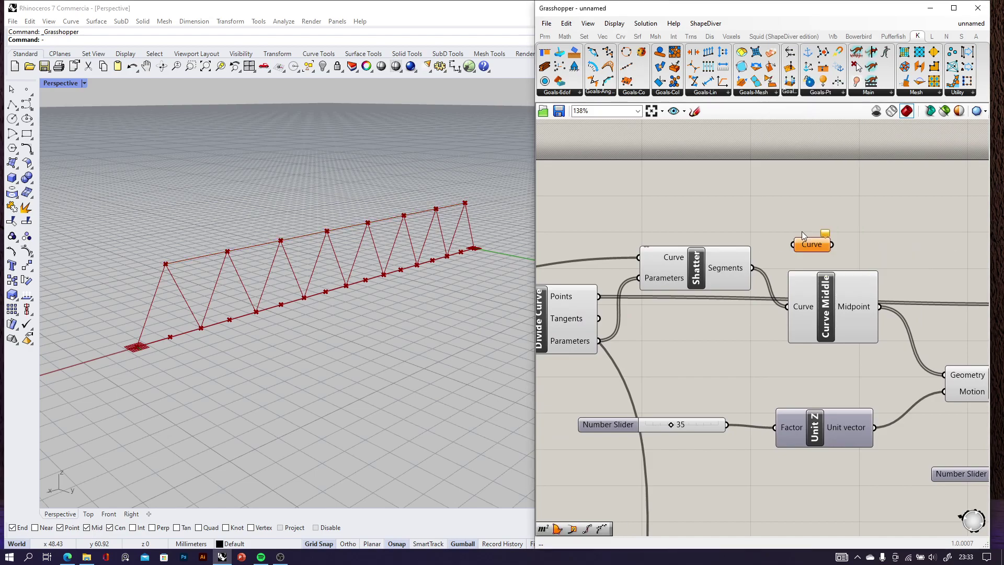
{"action": "scroll", "coordinate": [734, 291], "scroll_direction": "down", "scroll_amount": 2}
{"action": "left_click", "coordinate": [724, 280]}
{"action": "scroll", "coordinate": [717, 285], "scroll_direction": "up", "scroll_amount": 4}
{"action": "scroll", "coordinate": [736, 288], "scroll_direction": "down", "scroll_amount": 2}
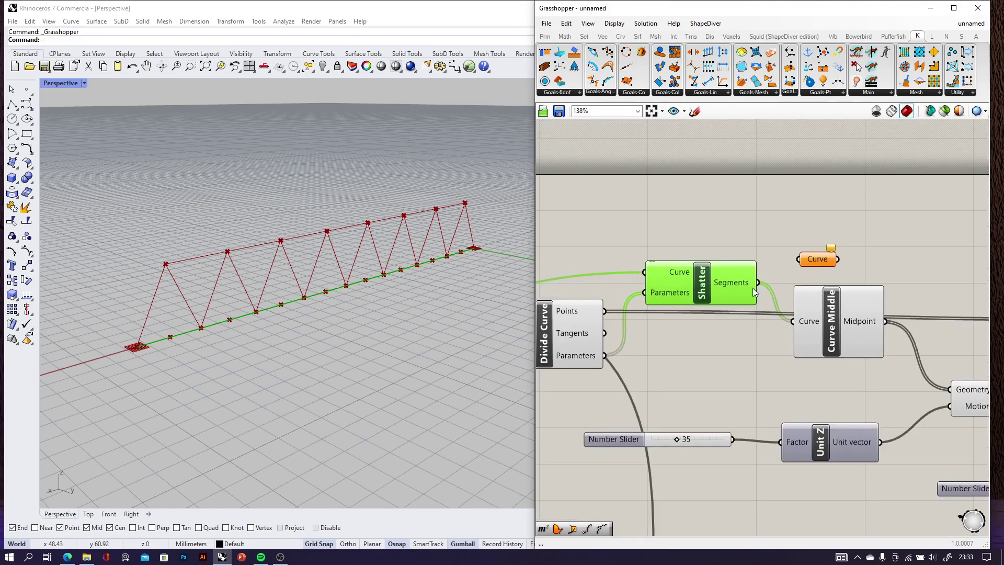
{"action": "scroll", "coordinate": [706, 284], "scroll_direction": "up", "scroll_amount": 3}
{"action": "left_click_drag", "start_coordinate": [686, 279], "coordinate": [769, 244]}
- Move the bottom chord's Curve parameter above the two Explode components and shift the Beam component farther away to make room
{"action": "scroll", "coordinate": [729, 292], "scroll_direction": "down", "scroll_amount": 7}
{"action": "left_click", "coordinate": [832, 264]}
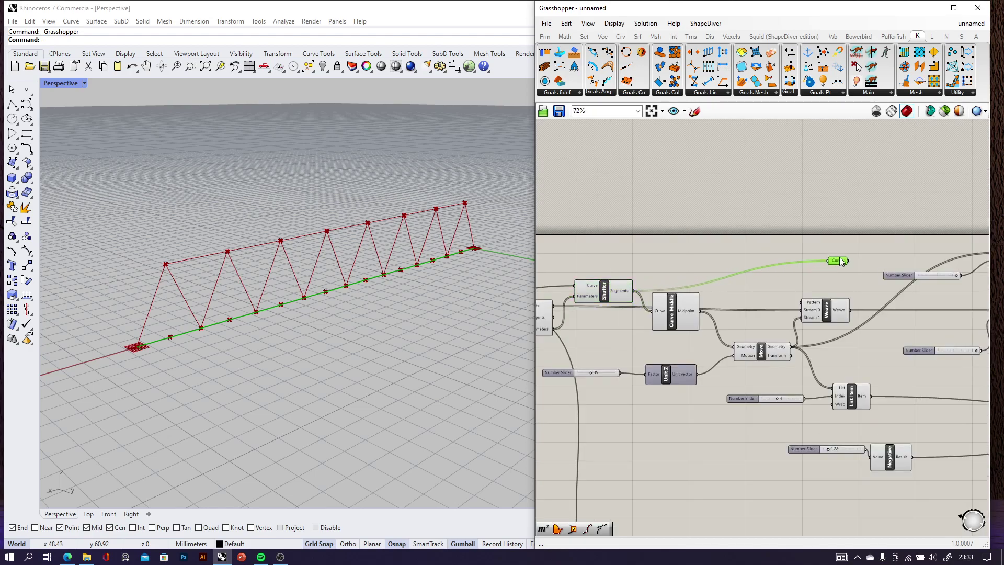
{"action": "scroll", "coordinate": [832, 265], "scroll_direction": "down", "scroll_amount": 10}
{"action": "left_click_drag", "start_coordinate": [857, 383], "coordinate": [601, 235]}
{"action": "scroll", "coordinate": [774, 272], "scroll_direction": "up", "scroll_amount": 6}
{"action": "mouse_move", "coordinate": [793, 238]}
{"action": "right_mouse_down"}
{"action": "mouse_move", "coordinate": [859, 378]}
{"action": "mouse_move", "coordinate": [804, 245]}
{"action": "right_mouse_up"}
{"action": "left_click", "coordinate": [801, 226]}
{"action": "scroll", "coordinate": [832, 263], "scroll_direction": "up", "scroll_amount": 3}
{"action": "right_click_drag", "start_coordinate": [849, 270], "coordinate": [759, 316]}
{"action": "left_click", "coordinate": [642, 283]}
{"action": "left_click_drag", "start_coordinate": [643, 283], "coordinate": [779, 249]}
{"action": "scroll", "coordinate": [812, 309], "scroll_direction": "up", "scroll_amount": 2}
{"action": "scroll", "coordinate": [811, 310], "scroll_direction": "down", "scroll_amount": 3}
{"action": "scroll", "coordinate": [734, 319], "scroll_direction": "up", "scroll_amount": 1}
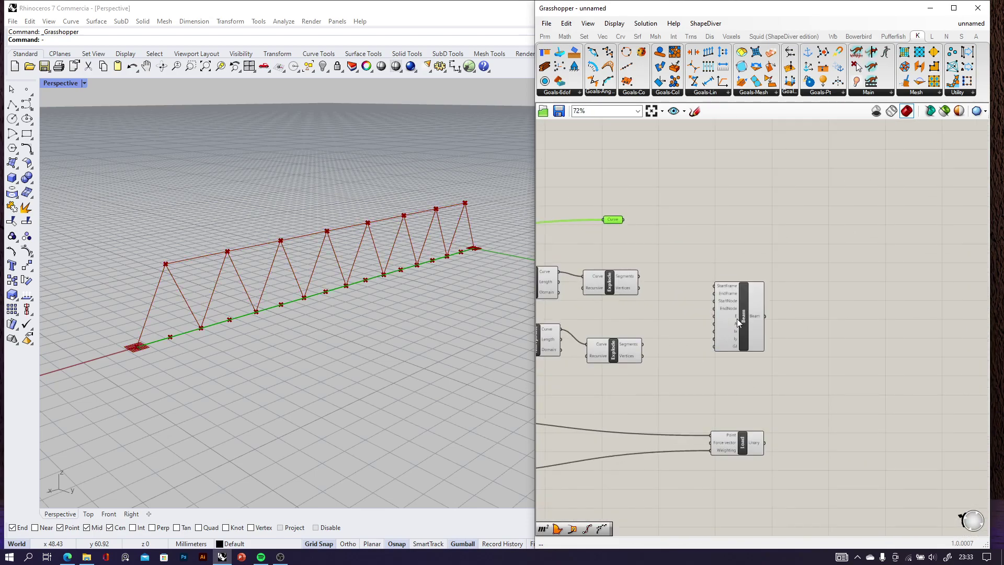
{"action": "left_click_drag", "start_coordinate": [733, 319], "coordinate": [864, 326]}
- Add another Curve parameter and merge into it the bottom chord Curve and the Segments outputs of both Explode components
{"action": "double_click", "coordinate": [711, 281]}
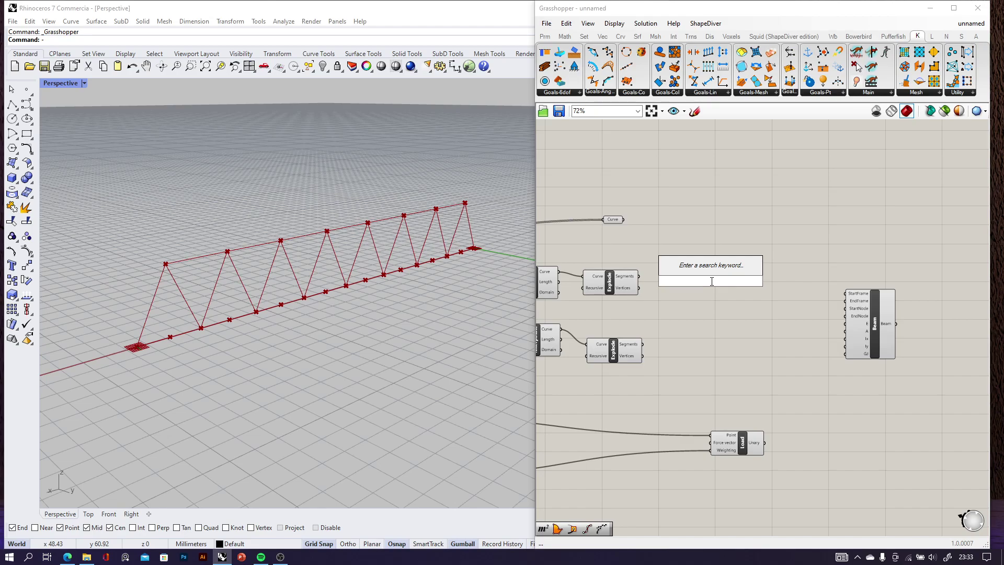
{"action": "type", "text": "crv"}
{"action": "left_click", "coordinate": [687, 269]}
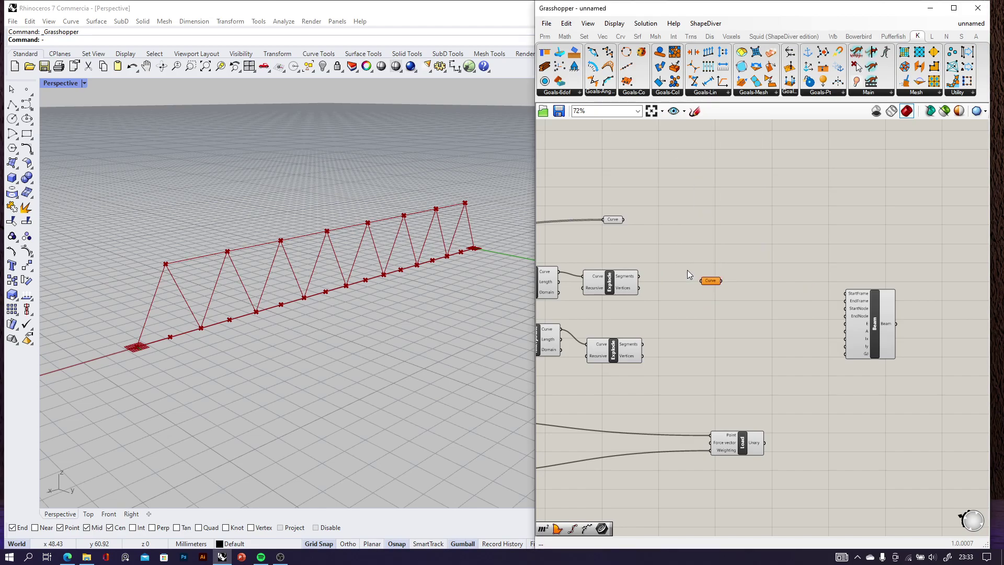
{"action": "scroll", "coordinate": [688, 272], "scroll_direction": "up", "scroll_amount": 3}
{"action": "left_click_drag", "start_coordinate": [588, 187], "coordinate": [710, 289]}
{"action": "left_click_drag", "start_coordinate": [600, 410], "coordinate": [727, 275], "text": "shift"}
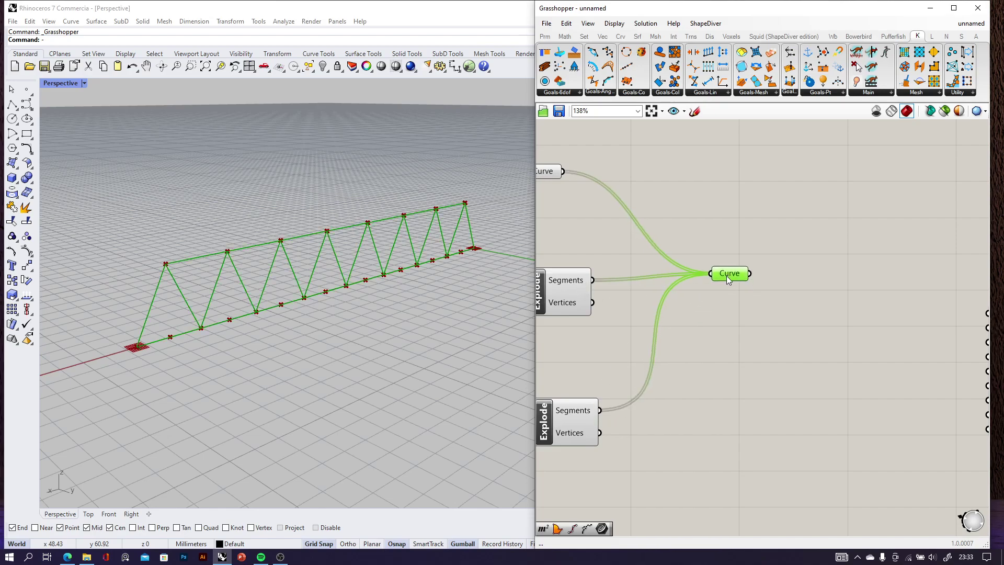
- Add a Divide Curve component and connect the merged Curve parameter to its Curve input
{"action": "right_click_drag", "start_coordinate": [817, 278], "coordinate": [708, 285]}
{"action": "double_click", "coordinate": [713, 281]}
{"action": "type", "text": "divide"}
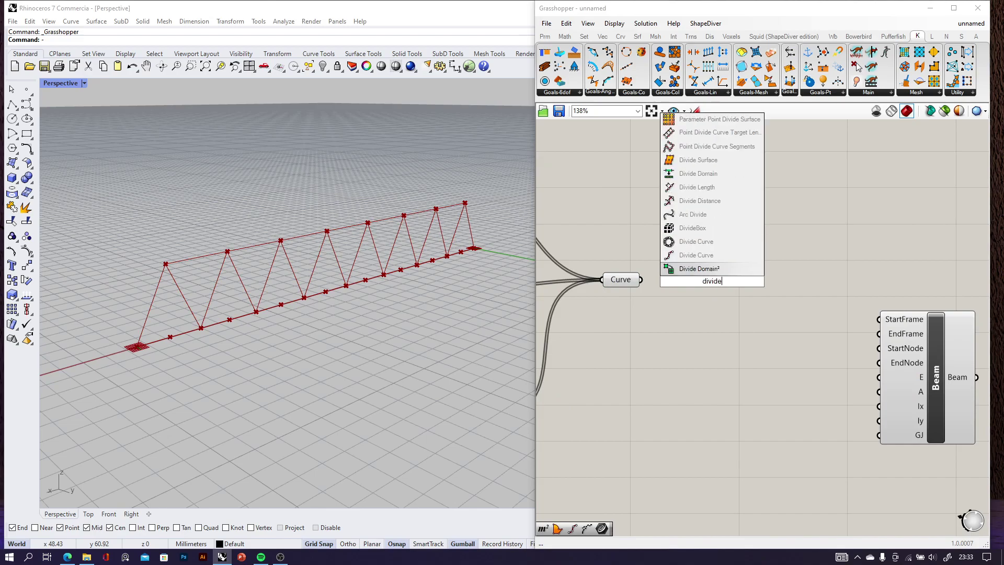
{"action": "left_click", "coordinate": [698, 256]}
{"action": "left_click_drag", "start_coordinate": [641, 280], "coordinate": [711, 313]}
- Add a Number Slider with the value 2 and connect it to Divide Curve's Count input
{"action": "left_click", "coordinate": [650, 328]}
{"action": "double_click", "coordinate": [649, 328]}
{"action": "type", "text": "2"}
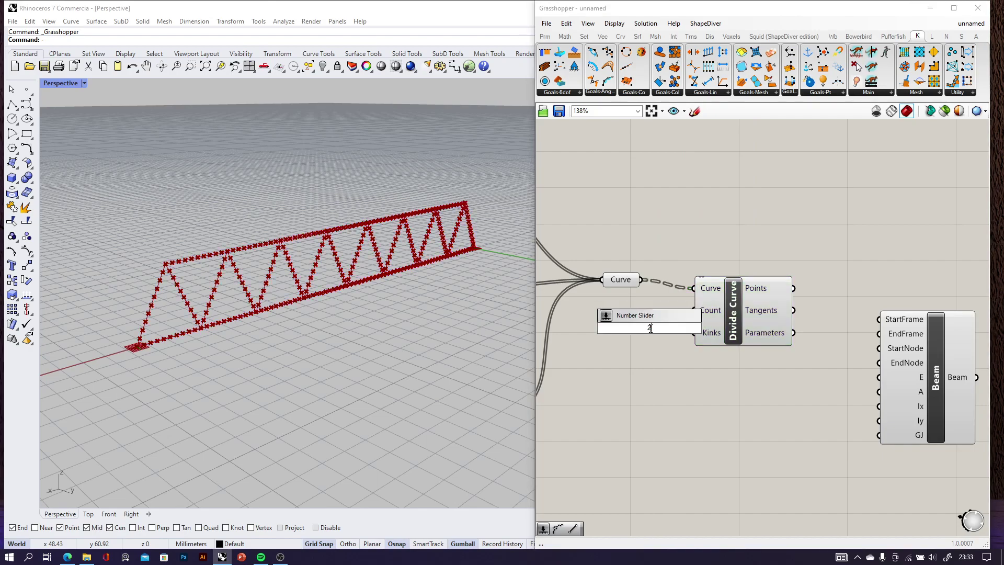
{"action": "left_click", "coordinate": [649, 317]}
{"action": "left_click_drag", "start_coordinate": [676, 335], "coordinate": [750, 319]}
- Flatten the Curve input of the Divide Curve component
{"action": "right_click_drag", "start_coordinate": [751, 320], "coordinate": [746, 327]}
{"action": "left_click", "coordinate": [650, 359]}
{"action": "left_click", "coordinate": [729, 292]}
{"action": "scroll", "coordinate": [728, 292], "scroll_direction": "up", "scroll_amount": 3}
{"action": "right_click", "coordinate": [713, 290]}
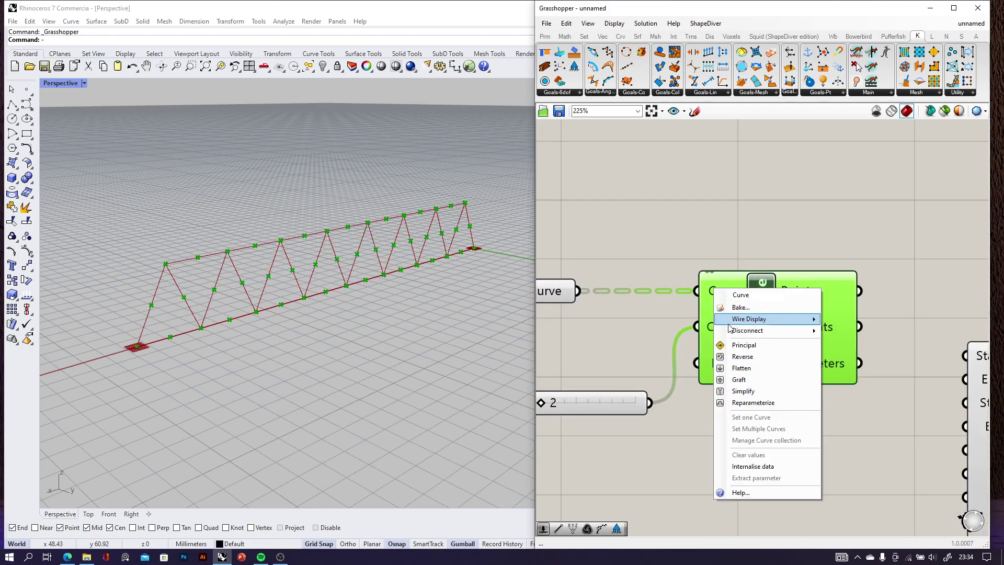
{"action": "left_click", "coordinate": [746, 368]}
- Place the Count slider close to Divide Curve, shift both together toward the Beam, and move the Beam clear of them
{"action": "left_click_drag", "start_coordinate": [623, 391], "coordinate": [630, 332]}
{"action": "scroll", "coordinate": [632, 324], "scroll_direction": "down", "scroll_amount": 3}
{"action": "left_click_drag", "start_coordinate": [729, 405], "coordinate": [581, 327]}
{"action": "left_click_drag", "start_coordinate": [712, 345], "coordinate": [760, 344]}
{"action": "scroll", "coordinate": [715, 320], "scroll_direction": "up", "scroll_amount": 2}
{"action": "scroll", "coordinate": [716, 320], "scroll_direction": "up", "scroll_amount": 3}
{"action": "scroll", "coordinate": [732, 316], "scroll_direction": "down", "scroll_amount": 3}
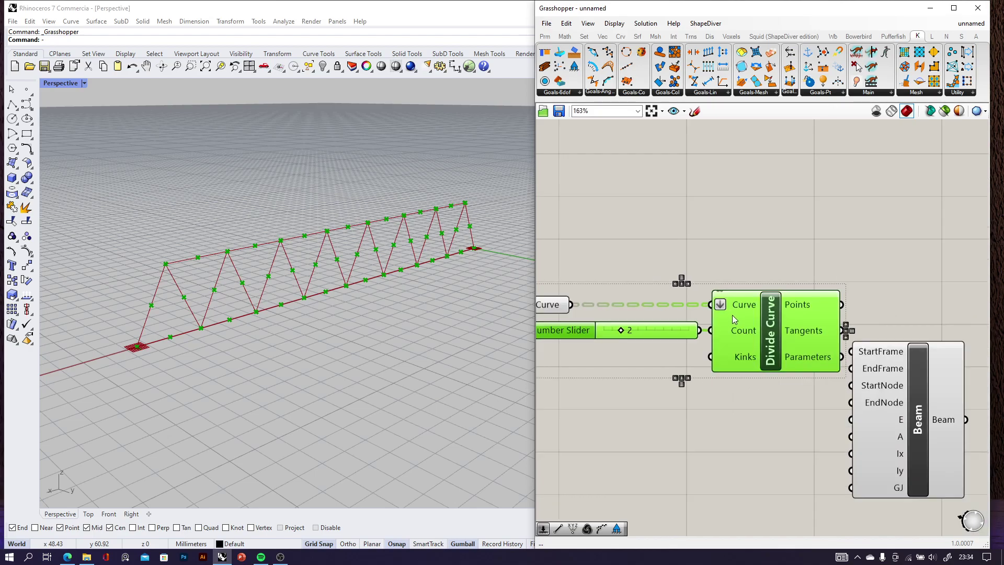
{"action": "scroll", "coordinate": [723, 302], "scroll_direction": "up", "scroll_amount": 3}
{"action": "scroll", "coordinate": [719, 321], "scroll_direction": "down", "scroll_amount": 3}
{"action": "right_click_drag", "start_coordinate": [780, 312], "coordinate": [691, 312]}
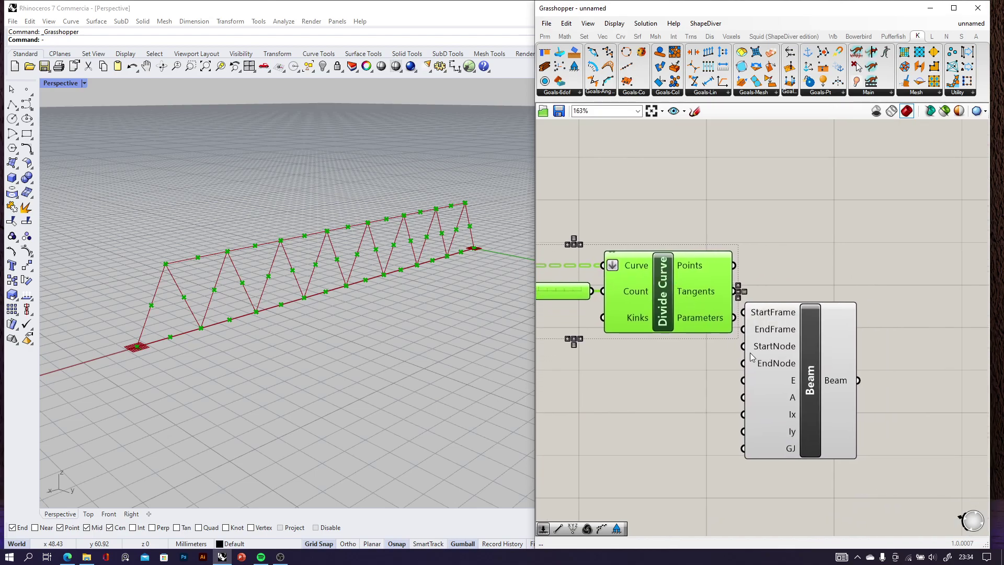
{"action": "left_click", "coordinate": [822, 372]}
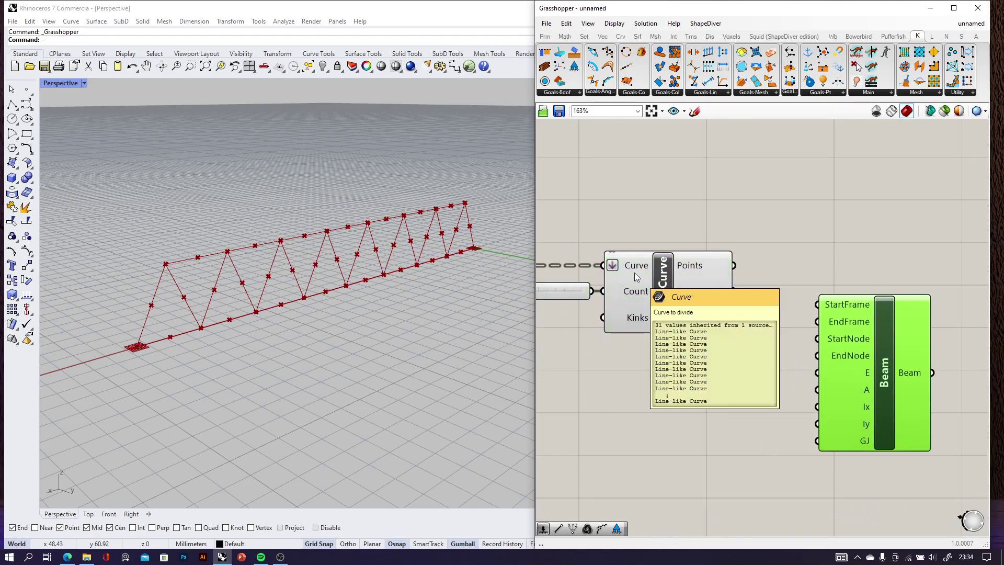
{"action": "right_click_drag", "start_coordinate": [625, 304], "coordinate": [629, 308]}
{"action": "left_click", "coordinate": [680, 360]}
{"action": "left_click", "coordinate": [685, 312]}
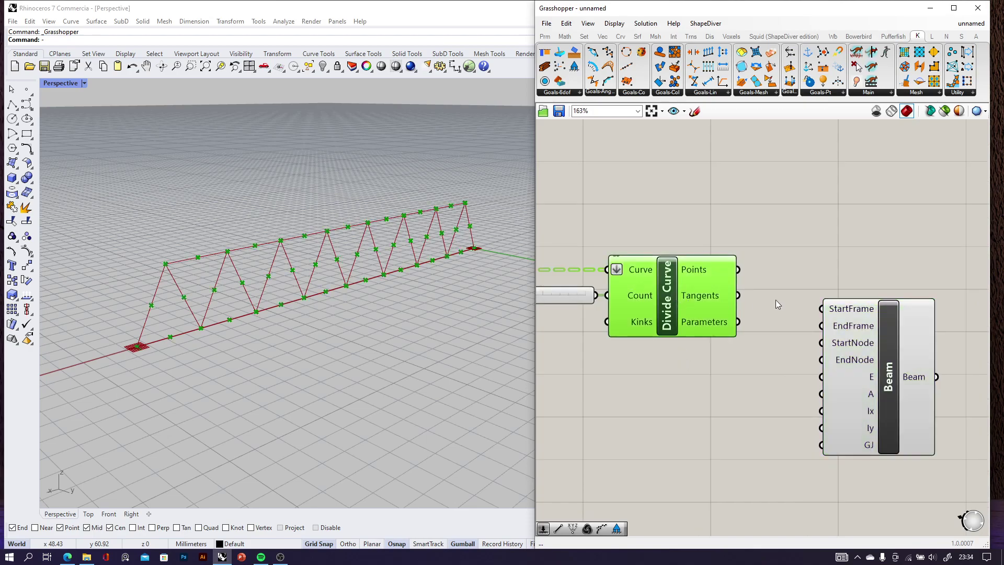
- Add a PolyLine component, connect Divide Curve's Points output to its Vertices input, and place it close beside Divide Curve
{"action": "right_click_drag", "start_coordinate": [797, 254], "coordinate": [696, 261]}
{"action": "double_click", "coordinate": [695, 260]}
{"action": "type", "text": "poly"}
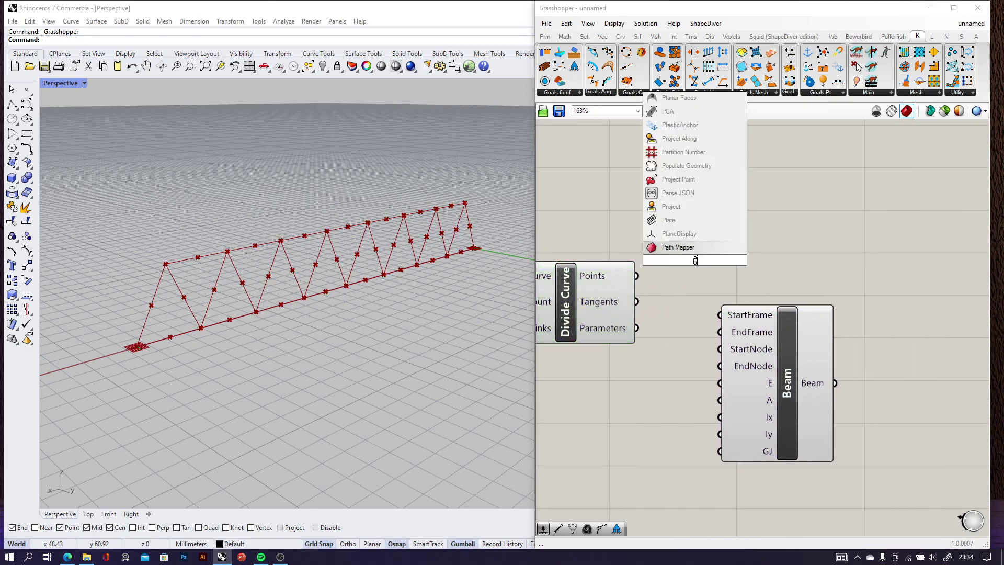
{"action": "key", "text": "Up"}
{"action": "key", "text": "Up"}
{"action": "key", "text": "Up"}
{"action": "key", "text": "Up"}
{"action": "key", "text": "Up"}
{"action": "key", "text": "Up"}
{"action": "key", "text": "Up"}
{"action": "key", "text": "Up"}
{"action": "key", "text": "Up"}
{"action": "key", "text": "Up"}
{"action": "key", "text": "Up"}
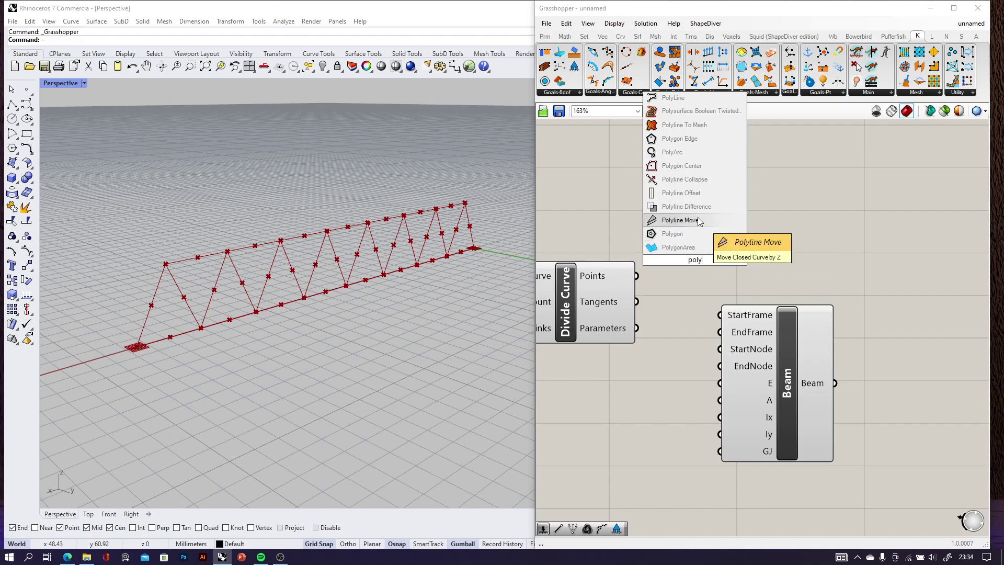
{"action": "key", "text": "Return"}
{"action": "left_click_drag", "start_coordinate": [676, 263], "coordinate": [749, 259]}
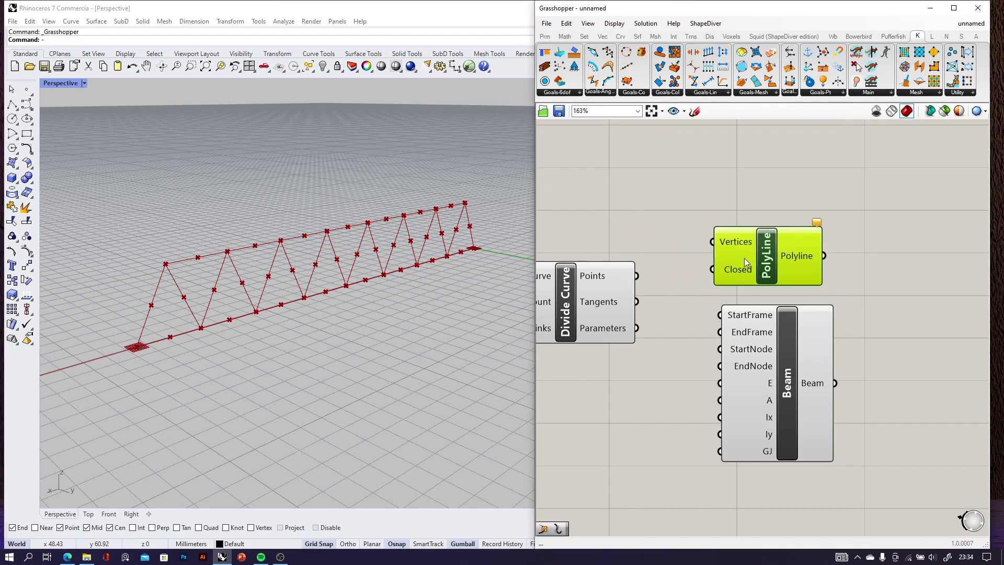
{"action": "left_click", "coordinate": [656, 269]}
{"action": "left_click_drag", "start_coordinate": [637, 277], "coordinate": [713, 242]}
{"action": "scroll", "coordinate": [727, 244], "scroll_direction": "down", "scroll_amount": 2}
{"action": "left_click_drag", "start_coordinate": [746, 281], "coordinate": [726, 301]}
- Add the curve Explode component beside PolyLine and connect the Polyline output to its Curve input
{"action": "right_click_drag", "start_coordinate": [795, 317], "coordinate": [733, 308]}
{"action": "double_click", "coordinate": [758, 305]}
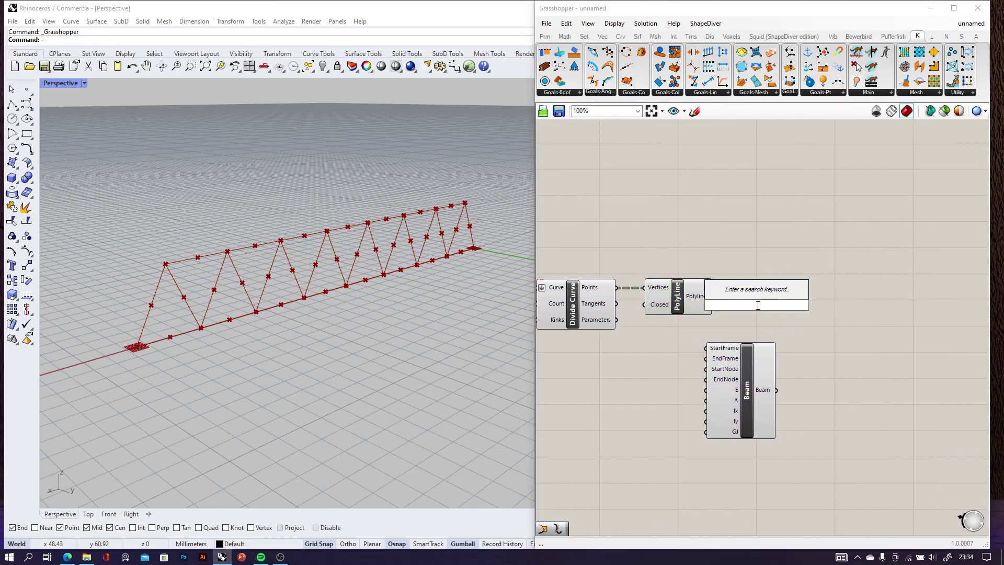
{"action": "type", "text": "explode"}
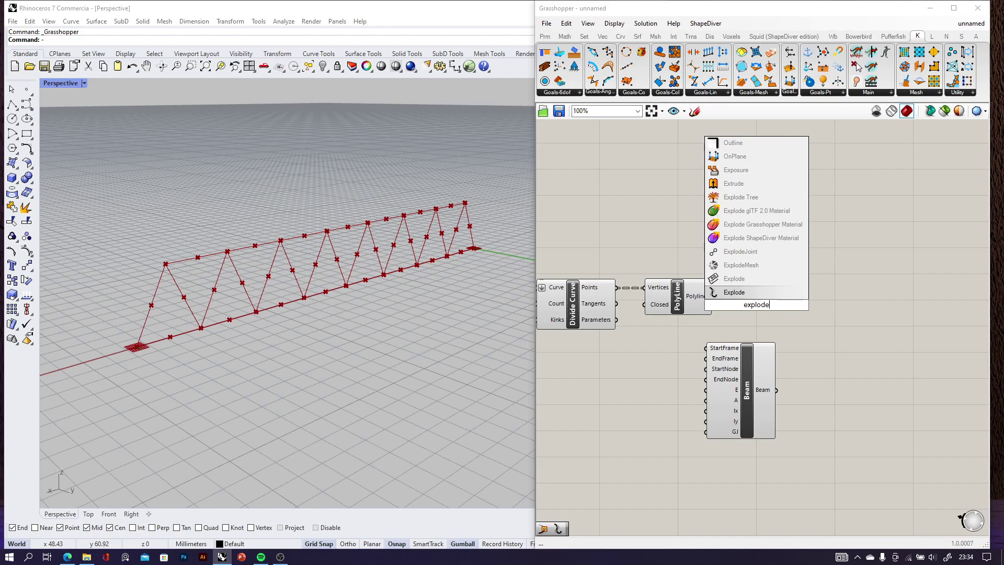
{"action": "key", "text": "Return"}
{"action": "scroll", "coordinate": [743, 308], "scroll_direction": "up", "scroll_amount": 2}
{"action": "left_click_drag", "start_coordinate": [703, 295], "coordinate": [646, 319]}
- Turn off the preview of the Divide Curve and PolyLine components
{"action": "scroll", "coordinate": [761, 310], "scroll_direction": "down", "scroll_amount": 4}
{"action": "middle_click", "coordinate": [645, 319]}
{"action": "left_click", "coordinate": [688, 293]}
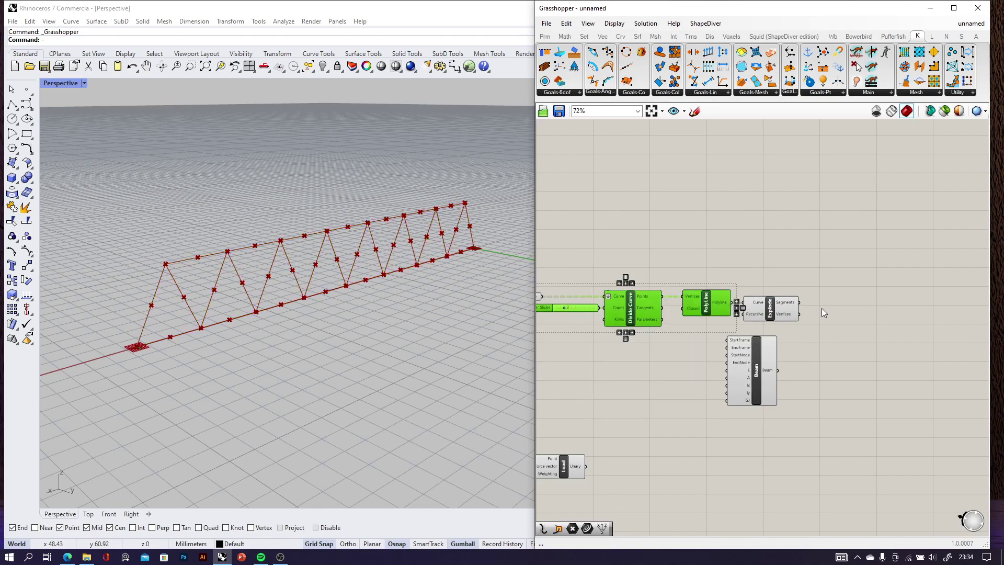
- Add a Perp Frame component after Explode and place a second Perp Frame beneath it
{"action": "scroll", "coordinate": [760, 324], "scroll_direction": "up", "scroll_amount": 8}
{"action": "double_click", "coordinate": [815, 321]}
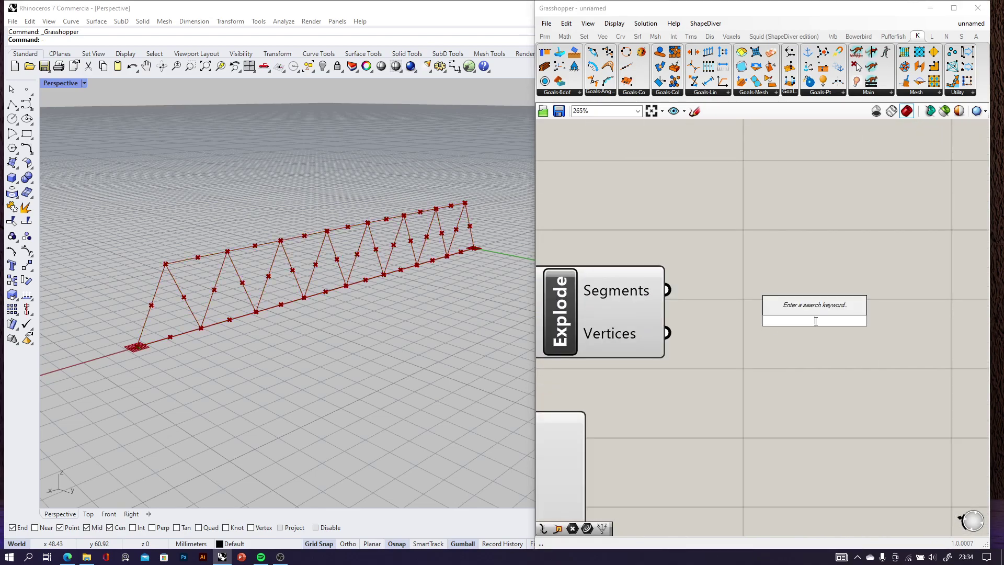
{"action": "type", "text": "per"}
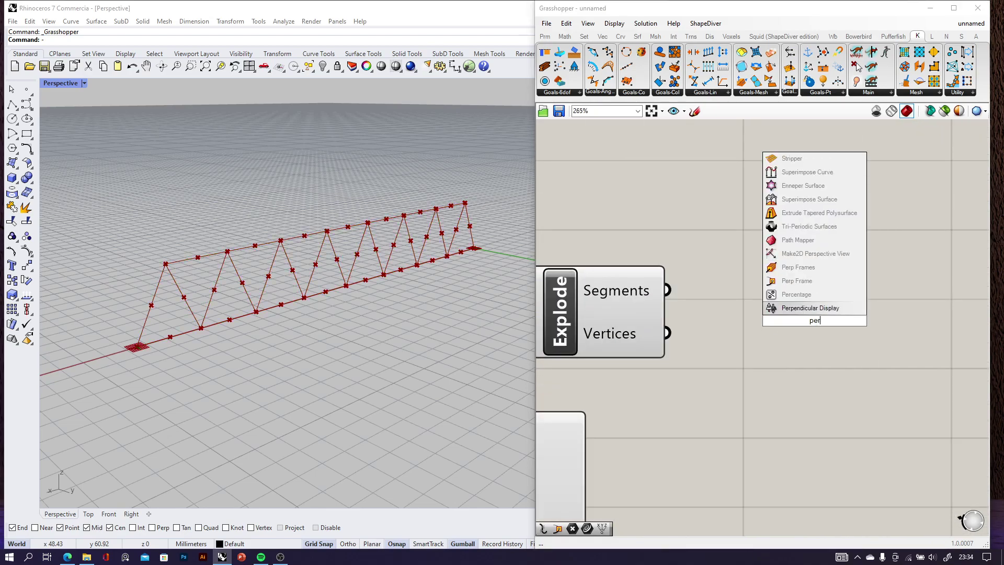
{"action": "left_click", "coordinate": [825, 281]}
{"action": "scroll", "coordinate": [811, 313], "scroll_direction": "down", "scroll_amount": 3}
{"action": "left_click_drag", "start_coordinate": [811, 312], "coordinate": [872, 371]}
- Move the Beam component past the two Perp Frames and space the lower Perp Frame further below the upper one
{"action": "scroll", "coordinate": [777, 317], "scroll_direction": "up", "scroll_amount": 1}
{"action": "scroll", "coordinate": [871, 371], "scroll_direction": "down", "scroll_amount": 3}
{"action": "scroll", "coordinate": [717, 405], "scroll_direction": "up", "scroll_amount": 4}
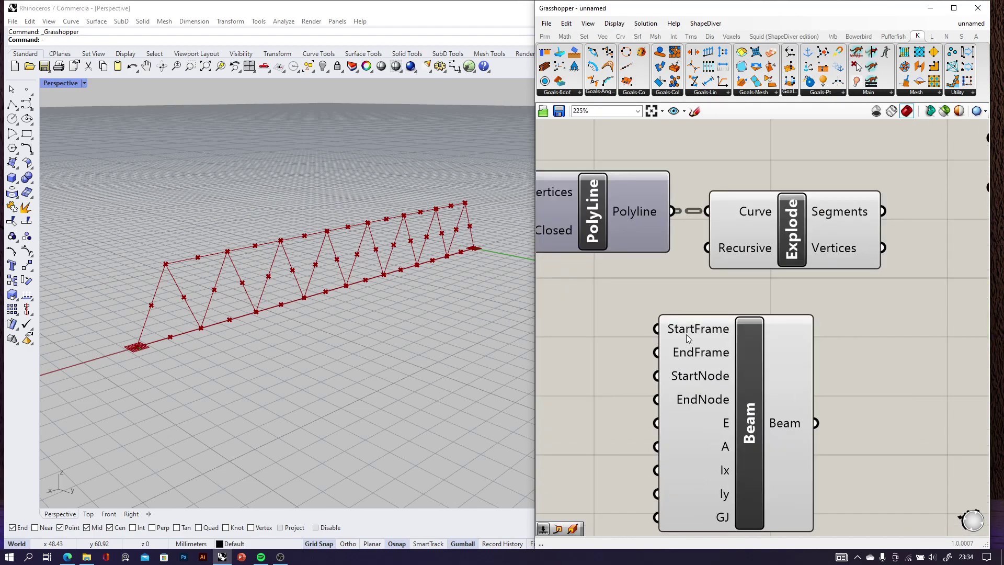
{"action": "scroll", "coordinate": [686, 341], "scroll_direction": "up", "scroll_amount": 2}
{"action": "scroll", "coordinate": [782, 384], "scroll_direction": "down", "scroll_amount": 7}
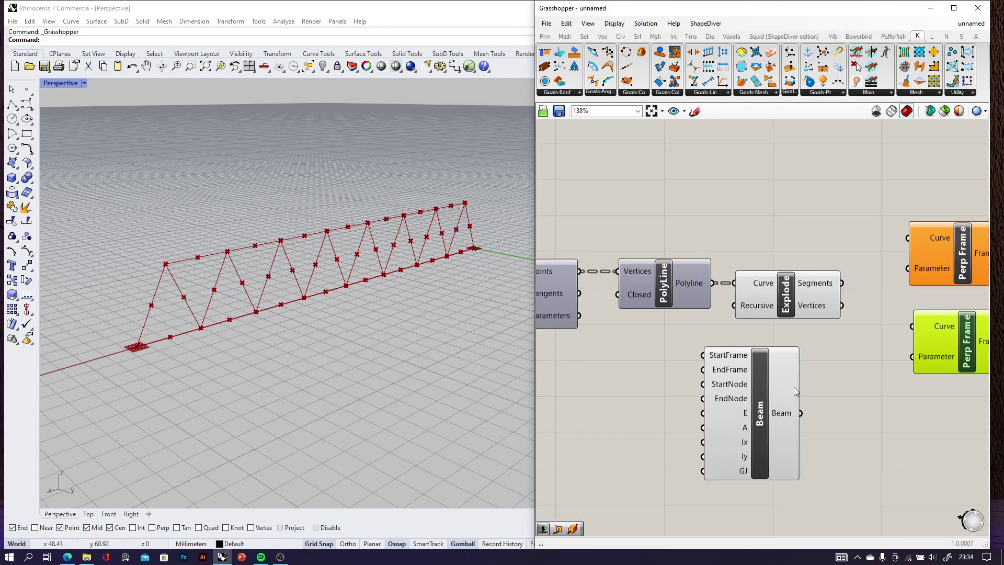
{"action": "left_click_drag", "start_coordinate": [585, 327], "coordinate": [793, 289]}
{"action": "scroll", "coordinate": [768, 299], "scroll_direction": "up", "scroll_amount": 3}
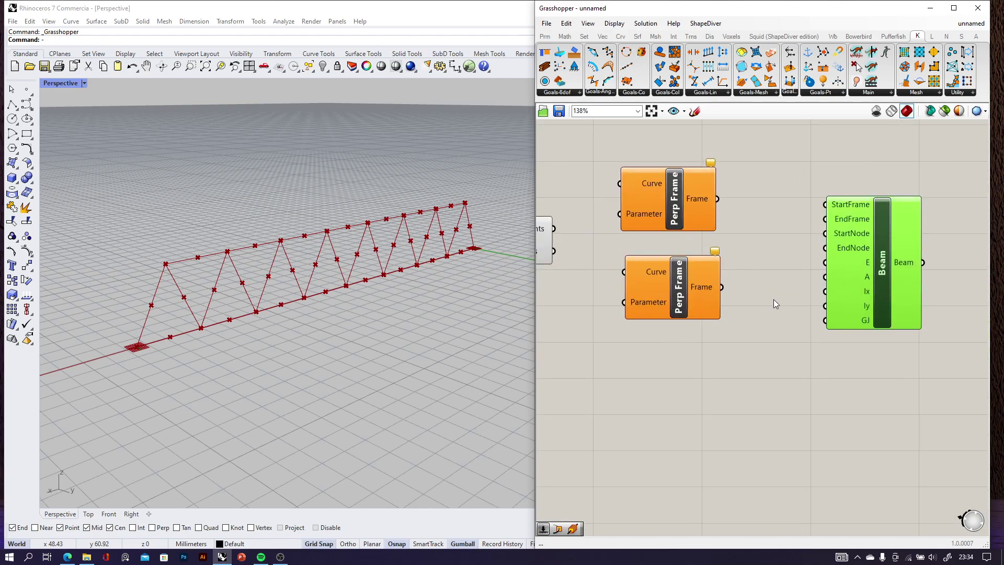
{"action": "left_click_drag", "start_coordinate": [861, 278], "coordinate": [840, 279]}
{"action": "right_click_drag", "start_coordinate": [840, 279], "coordinate": [857, 301]}
{"action": "left_click_drag", "start_coordinate": [800, 316], "coordinate": [800, 344]}
- Connect Explode's Segments output to the Curve input of both Perp Frames and align the lower one with the upper
{"action": "scroll", "coordinate": [658, 264], "scroll_direction": "up", "scroll_amount": 2}
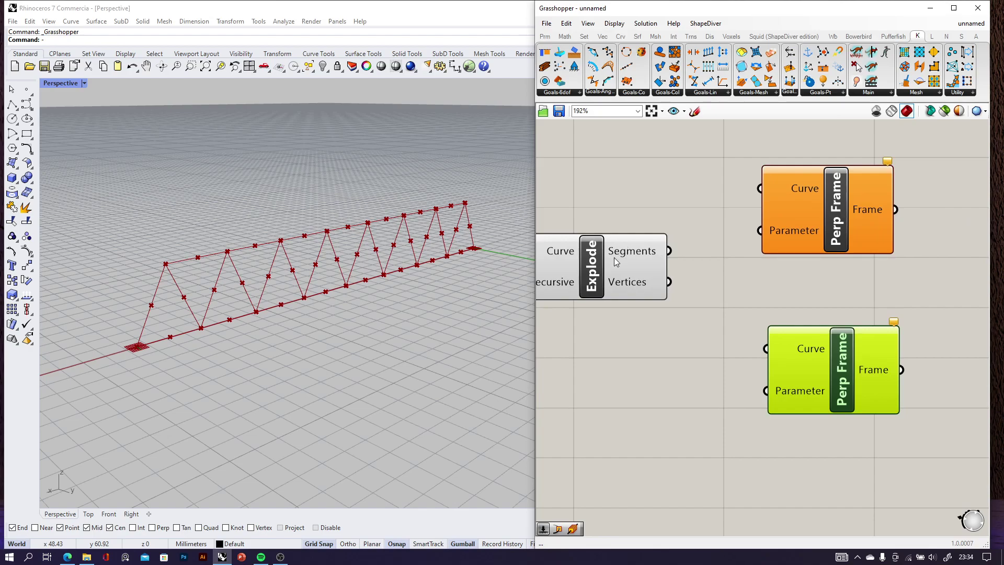
{"action": "left_click_drag", "start_coordinate": [670, 254], "coordinate": [753, 195]}
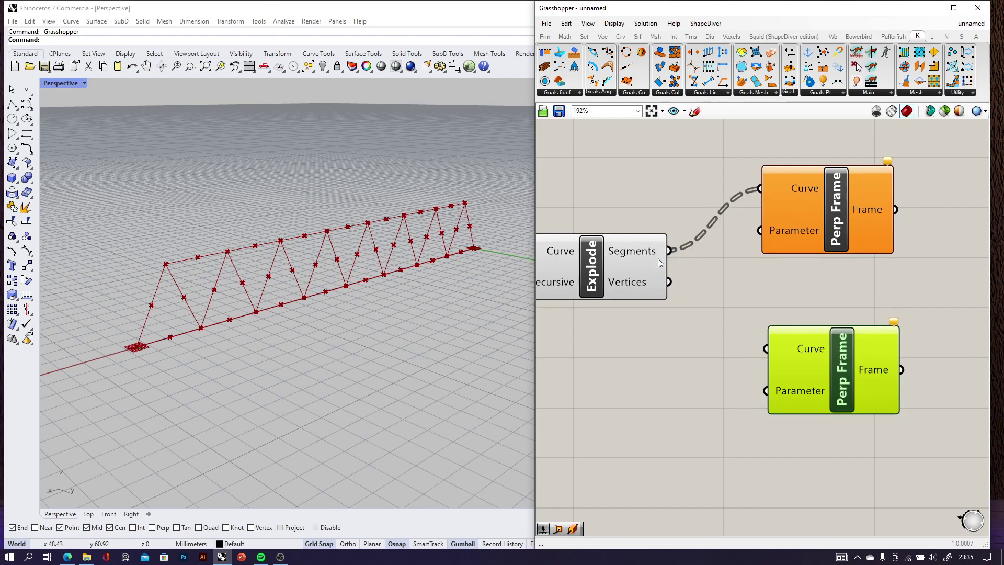
{"action": "left_click_drag", "start_coordinate": [669, 252], "coordinate": [793, 368]}
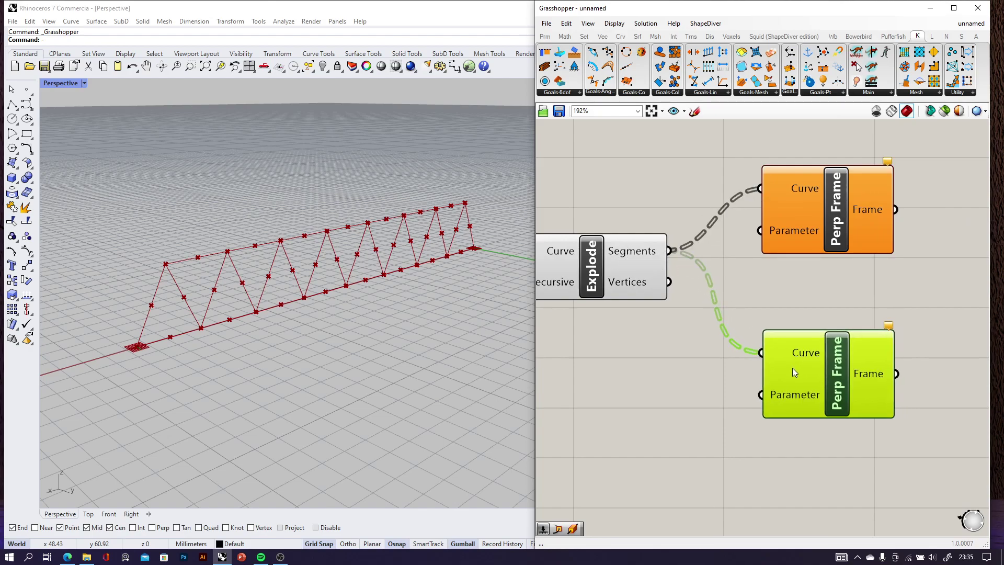
- Reparameterize the Curve input of both Perp Frame components
{"action": "right_click", "coordinate": [807, 190]}
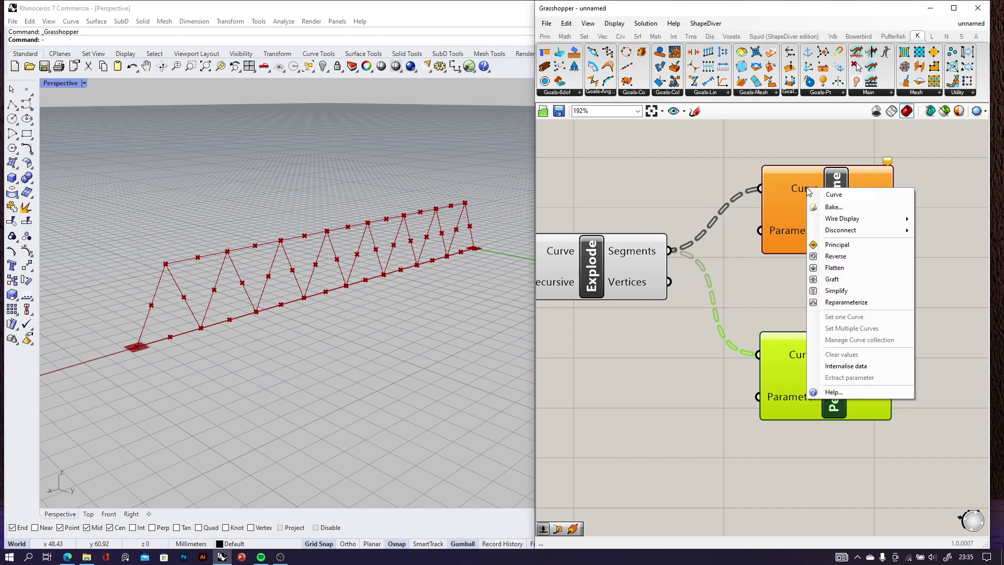
{"action": "left_click", "coordinate": [846, 302]}
{"action": "scroll", "coordinate": [812, 339], "scroll_direction": "up", "scroll_amount": 3}
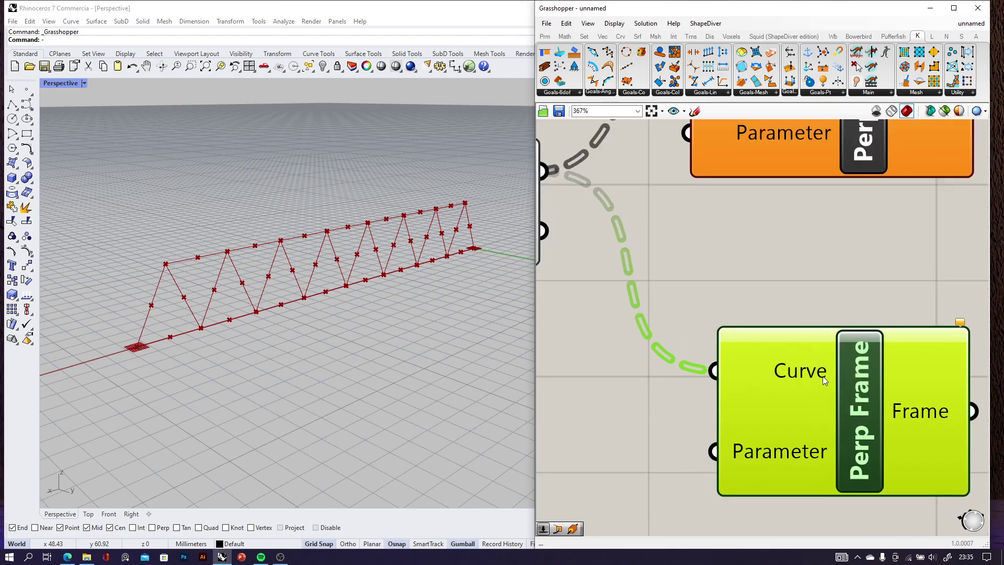
{"action": "right_click", "coordinate": [764, 369]}
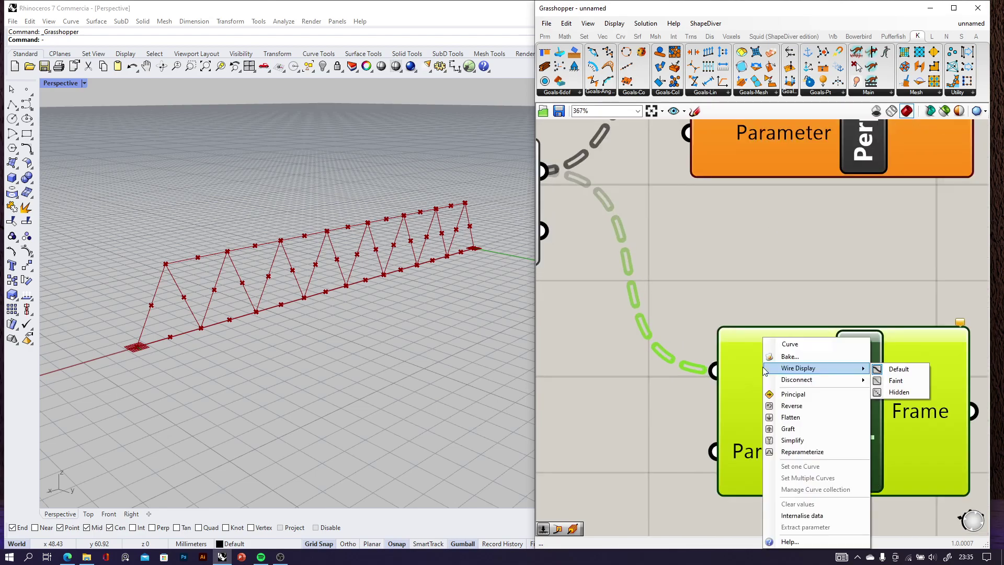
{"action": "left_click", "coordinate": [799, 455]}
{"action": "scroll", "coordinate": [774, 351], "scroll_direction": "down", "scroll_amount": 4}
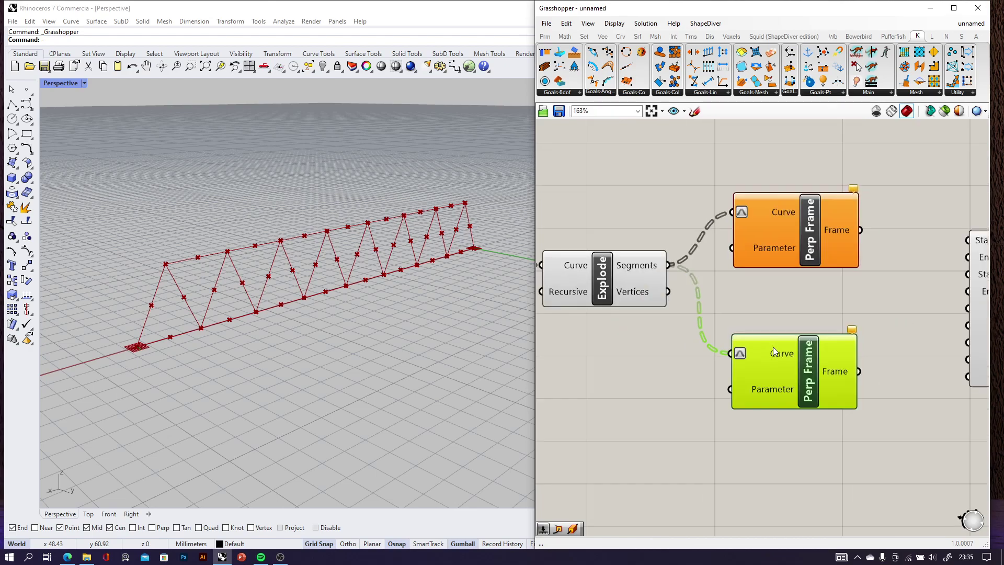
- Shift both Perp Frames away from Explode, add a Number Slider with value 0, and connect it to the upper Perp Frame's Parameter input
{"action": "left_click_drag", "start_coordinate": [843, 451], "coordinate": [731, 192]}
{"action": "left_click_drag", "start_coordinate": [773, 238], "coordinate": [844, 240]}
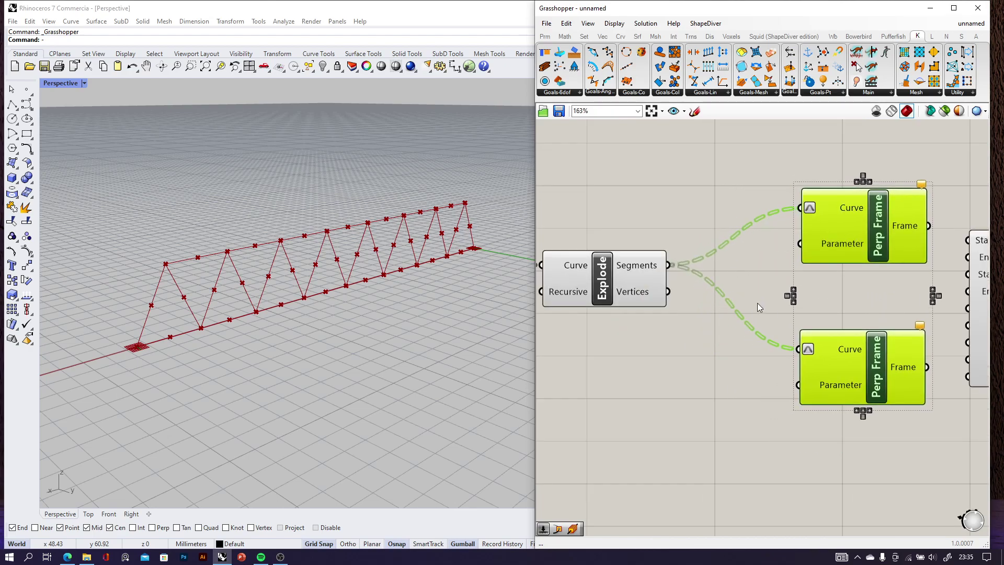
{"action": "double_click", "coordinate": [723, 218]}
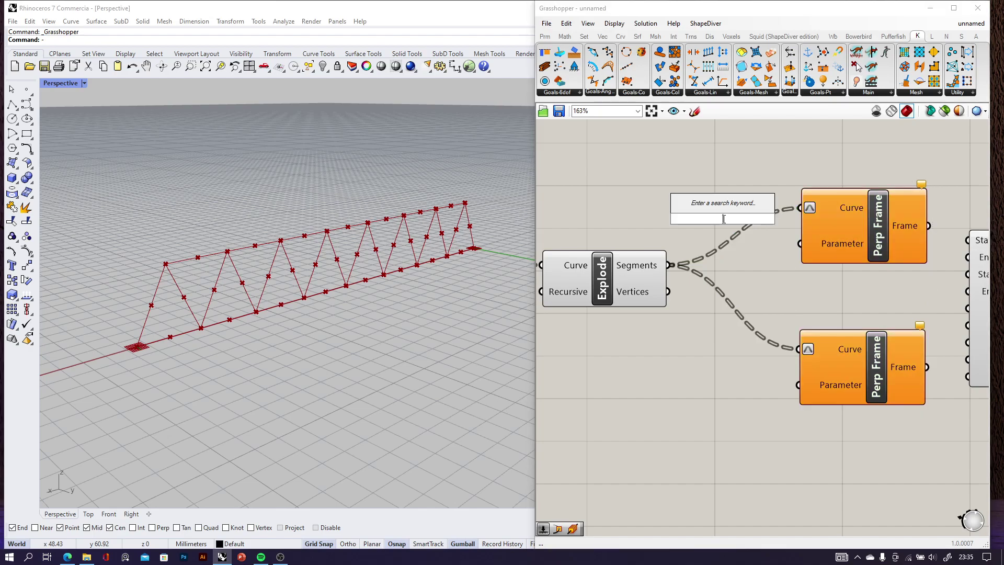
{"action": "type", "text": "number slider"}
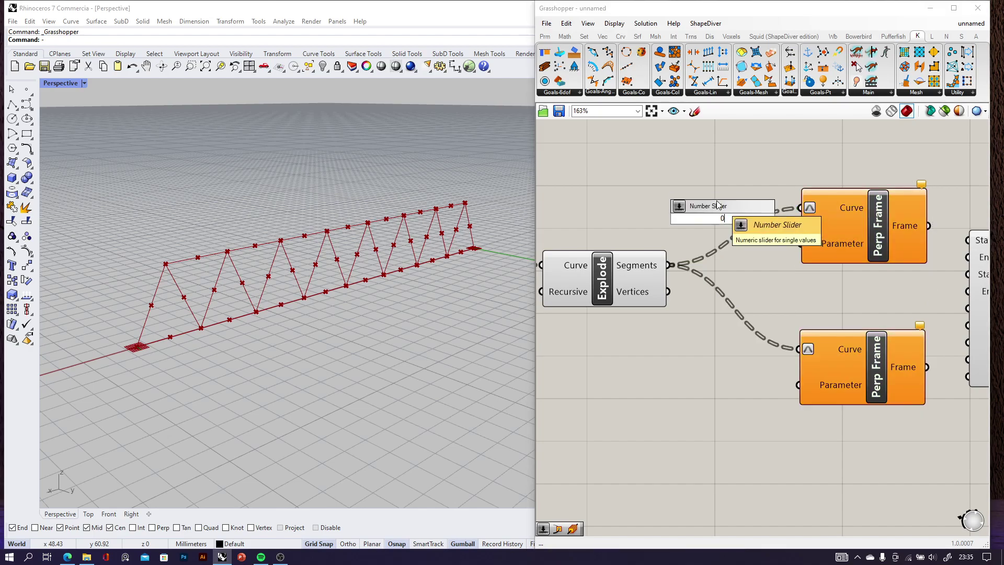
{"action": "key", "text": "Return"}
{"action": "scroll", "coordinate": [744, 220], "scroll_direction": "up", "scroll_amount": 3}
{"action": "left_click_drag", "start_coordinate": [769, 218], "coordinate": [824, 254]}
{"action": "scroll", "coordinate": [803, 246], "scroll_direction": "down", "scroll_amount": 4}
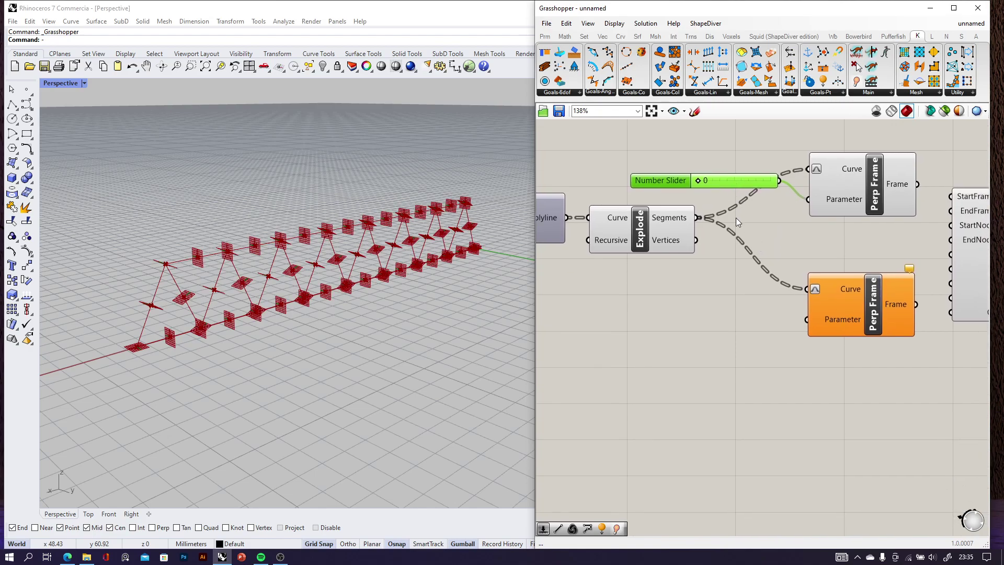
{"action": "left_click_drag", "start_coordinate": [722, 186], "coordinate": [714, 288], "text": "alt"}
{"action": "scroll", "coordinate": [780, 284], "scroll_direction": "up", "scroll_amount": 3}
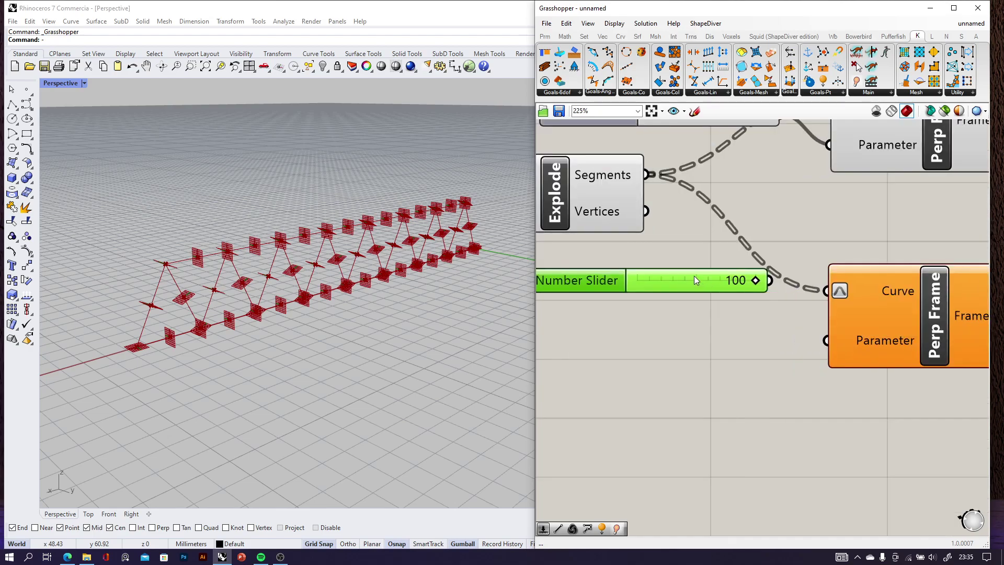
{"action": "key", "text": "Delete"}
- Add a Number Slider with the value 1 and connect it to the lower Perp Frame's Parameter input
{"action": "double_click", "coordinate": [705, 306]}
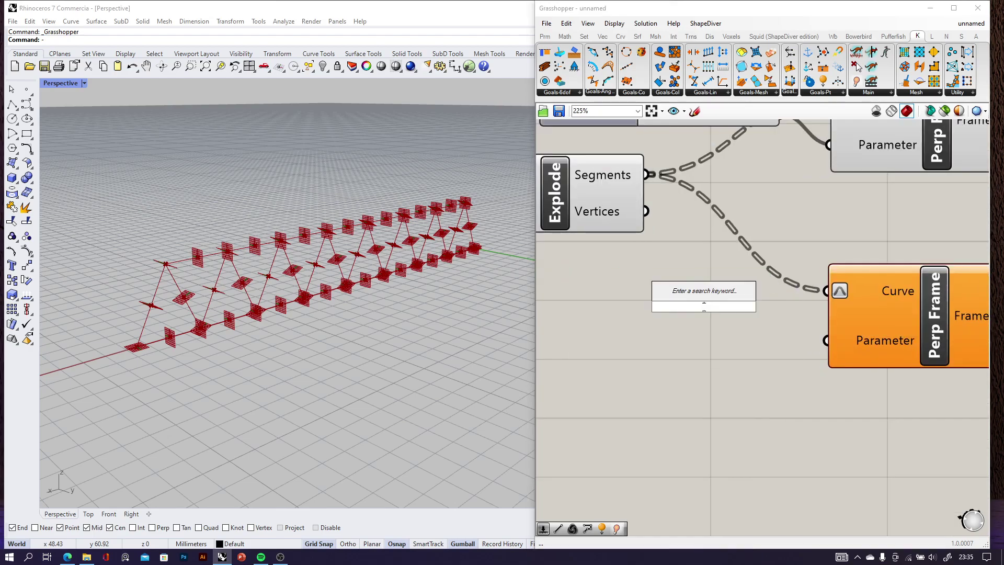
{"action": "type", "text": "2"}
{"action": "key", "text": "Return"}
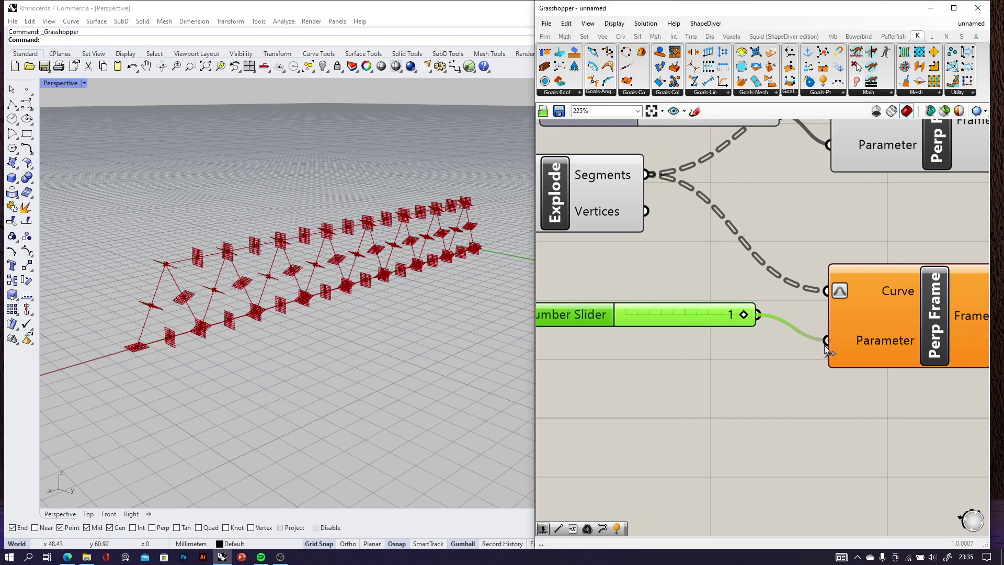
{"action": "left_click_drag", "start_coordinate": [667, 315], "coordinate": [695, 344]}
{"action": "scroll", "coordinate": [696, 343], "scroll_direction": "down", "scroll_amount": 3}
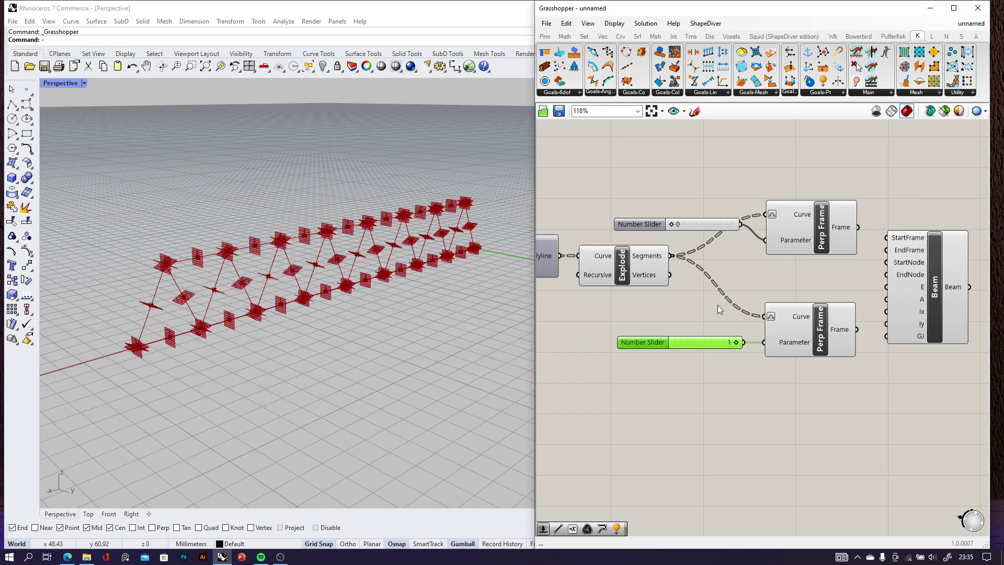
- Connect the upper Perp Frame's Frame output to the Beam's StartFrame and the lower one's to EndFrame
{"action": "scroll", "coordinate": [716, 312], "scroll_direction": "up", "scroll_amount": 3}
{"action": "scroll", "coordinate": [190, 267], "scroll_direction": "up", "scroll_amount": 5}
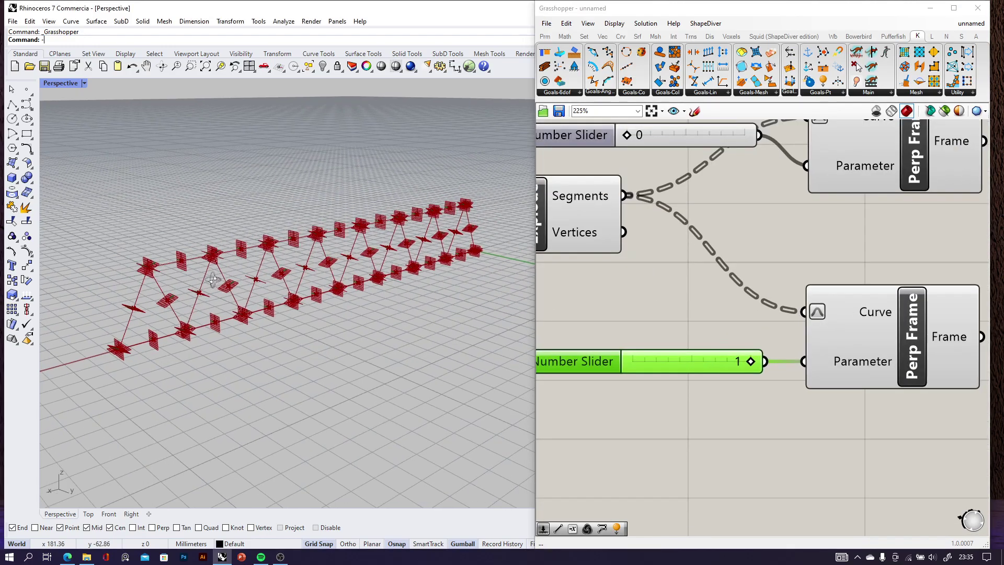
{"action": "right_click_drag", "start_coordinate": [181, 276], "coordinate": [188, 266]}
{"action": "right_click_drag", "start_coordinate": [334, 254], "coordinate": [468, 277]}
{"action": "scroll", "coordinate": [345, 272], "scroll_direction": "down", "scroll_amount": 5}
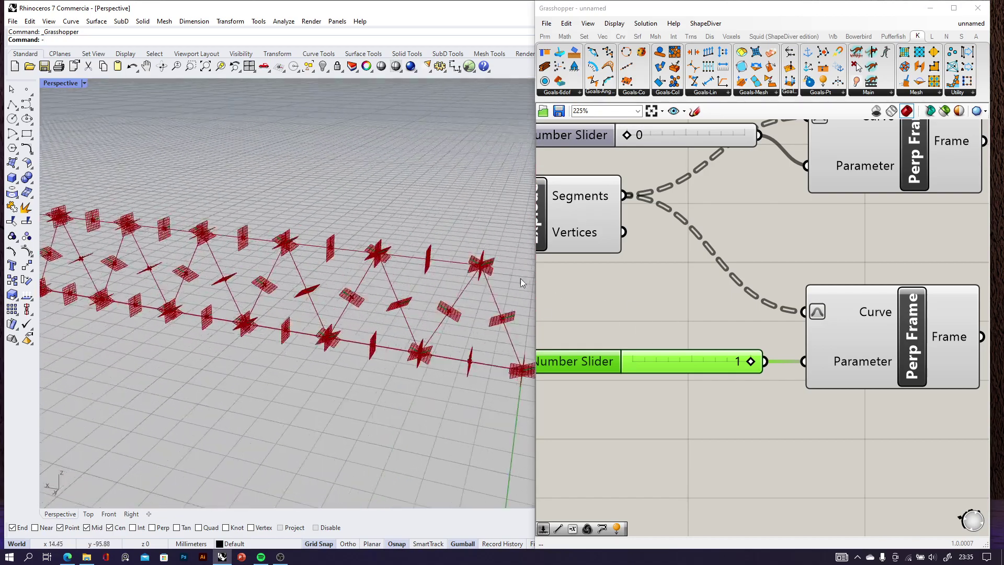
{"action": "scroll", "coordinate": [784, 287], "scroll_direction": "down", "scroll_amount": 3}
{"action": "scroll", "coordinate": [905, 288], "scroll_direction": "up", "scroll_amount": 2}
{"action": "left_click", "coordinate": [897, 291]}
{"action": "right_click_drag", "start_coordinate": [897, 293], "coordinate": [798, 313]}
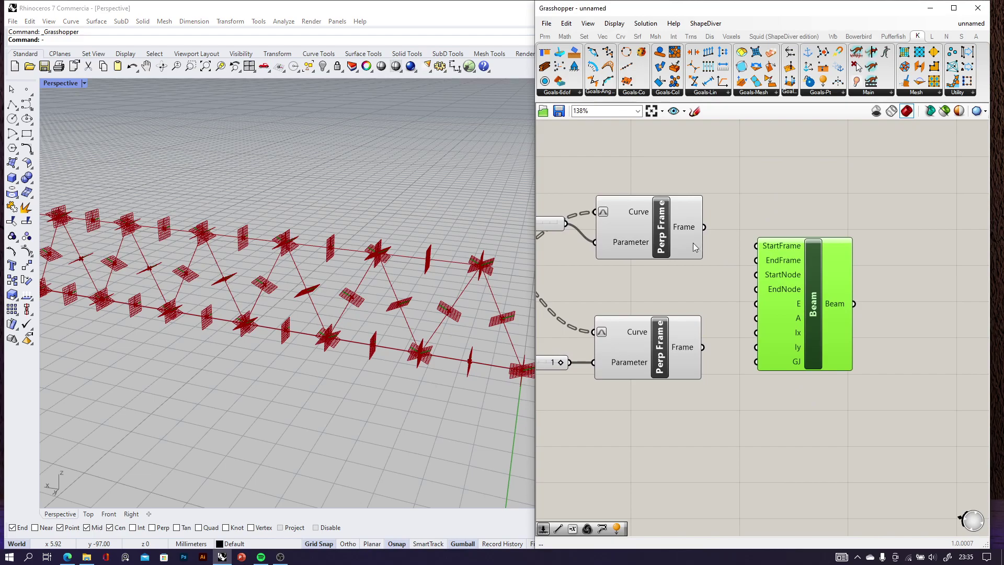
{"action": "left_click_drag", "start_coordinate": [706, 228], "coordinate": [809, 292]}
{"action": "left_click_drag", "start_coordinate": [704, 347], "coordinate": [786, 278]}
- Move the Load and both Support components together so that they line up below the Beam
{"action": "scroll", "coordinate": [815, 318], "scroll_direction": "down", "scroll_amount": 5}
{"action": "right_click_drag", "start_coordinate": [815, 319], "coordinate": [797, 263]}
{"action": "scroll", "coordinate": [798, 268], "scroll_direction": "down", "scroll_amount": 3}
{"action": "left_click_drag", "start_coordinate": [712, 413], "coordinate": [638, 293]}
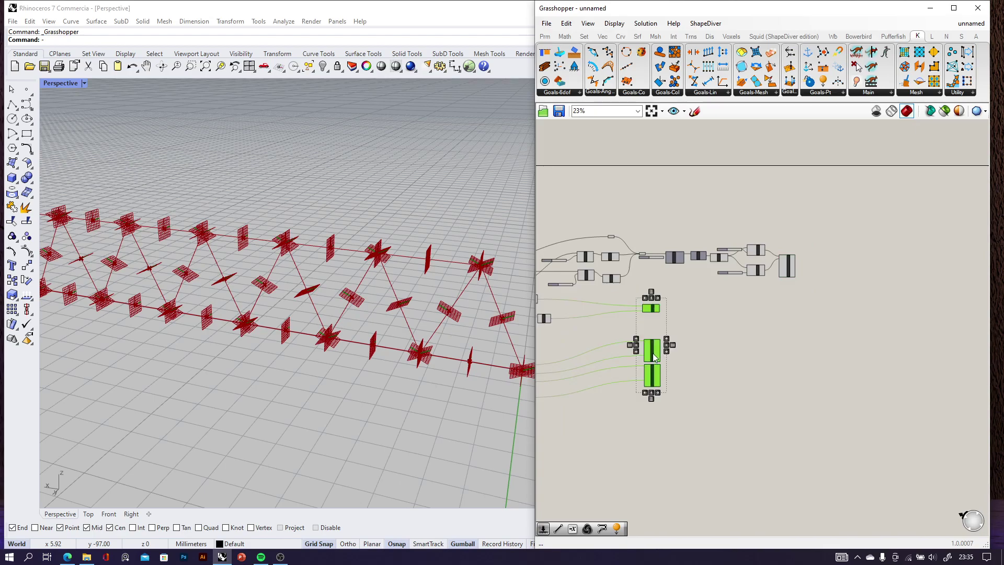
{"action": "left_click_drag", "start_coordinate": [654, 357], "coordinate": [786, 356]}
{"action": "scroll", "coordinate": [816, 303], "scroll_direction": "up", "scroll_amount": 6}
{"action": "left_click_drag", "start_coordinate": [691, 319], "coordinate": [698, 314]}
- Add an Entwine component beside the goals and connect the Beam output to its Branch {0;0} input
{"action": "left_click", "coordinate": [798, 294]}
{"action": "double_click", "coordinate": [798, 294]}
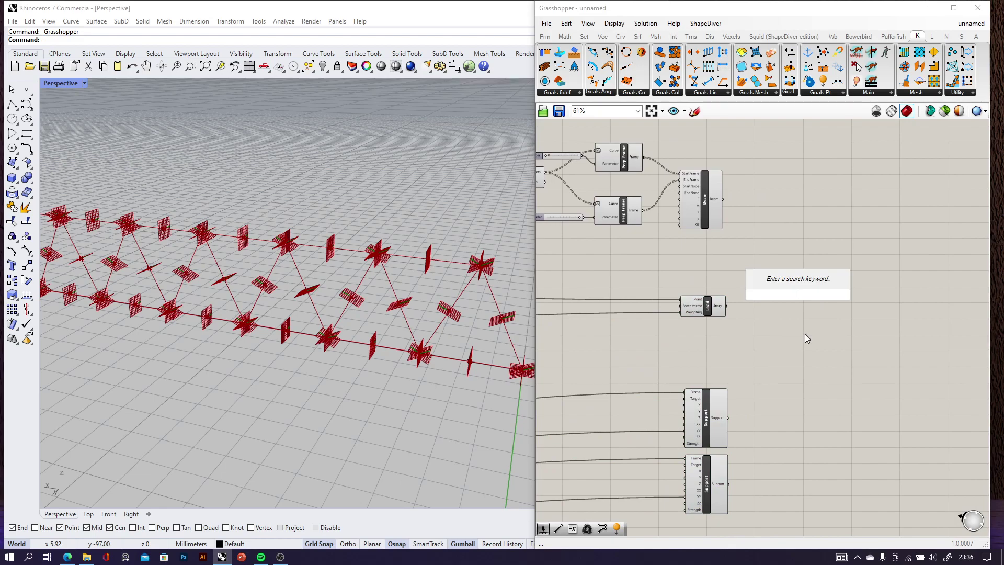
{"action": "type", "text": "ent"}
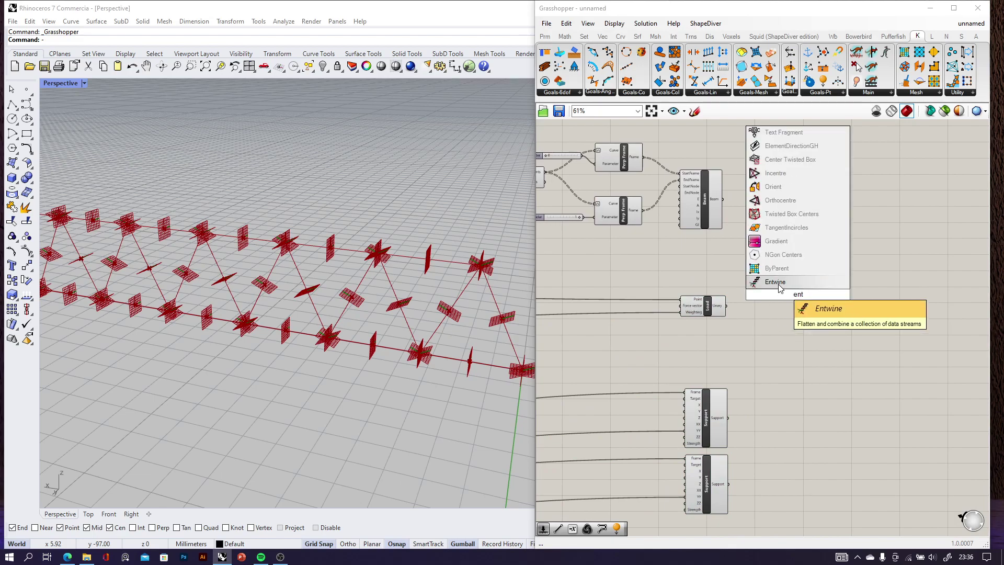
{"action": "left_click", "coordinate": [775, 283]}
{"action": "scroll", "coordinate": [733, 194], "scroll_direction": "up", "scroll_amount": 3}
{"action": "left_click_drag", "start_coordinate": [717, 192], "coordinate": [791, 314]}
- Connect the Load's Unary output to Entwine's Branch {0;1} and the upper Support's output to Branch {0;2}
{"action": "right_click_drag", "start_coordinate": [743, 360], "coordinate": [715, 294]}
{"action": "scroll", "coordinate": [704, 282], "scroll_direction": "up", "scroll_amount": 3}
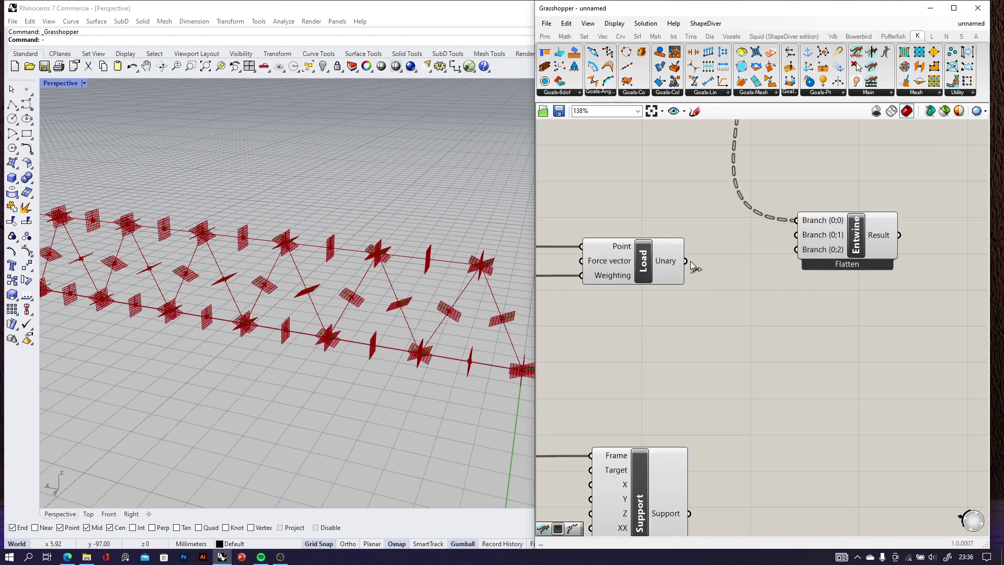
{"action": "left_click_drag", "start_coordinate": [715, 265], "coordinate": [798, 238]}
{"action": "scroll", "coordinate": [794, 256], "scroll_direction": "down", "scroll_amount": 4}
{"action": "right_click_drag", "start_coordinate": [789, 336], "coordinate": [745, 289]}
{"action": "scroll", "coordinate": [685, 360], "scroll_direction": "up", "scroll_amount": 3}
{"action": "scroll", "coordinate": [670, 367], "scroll_direction": "down", "scroll_amount": 3}
{"action": "scroll", "coordinate": [635, 374], "scroll_direction": "up", "scroll_amount": 3}
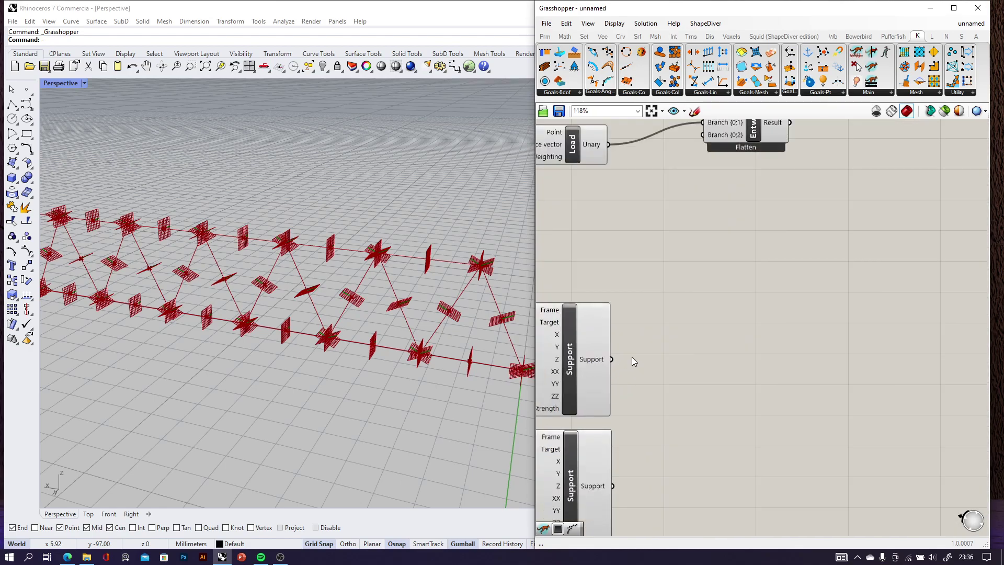
{"action": "right_click_drag", "start_coordinate": [633, 361], "coordinate": [598, 385]}
{"action": "left_click_drag", "start_coordinate": [601, 375], "coordinate": [690, 152]}
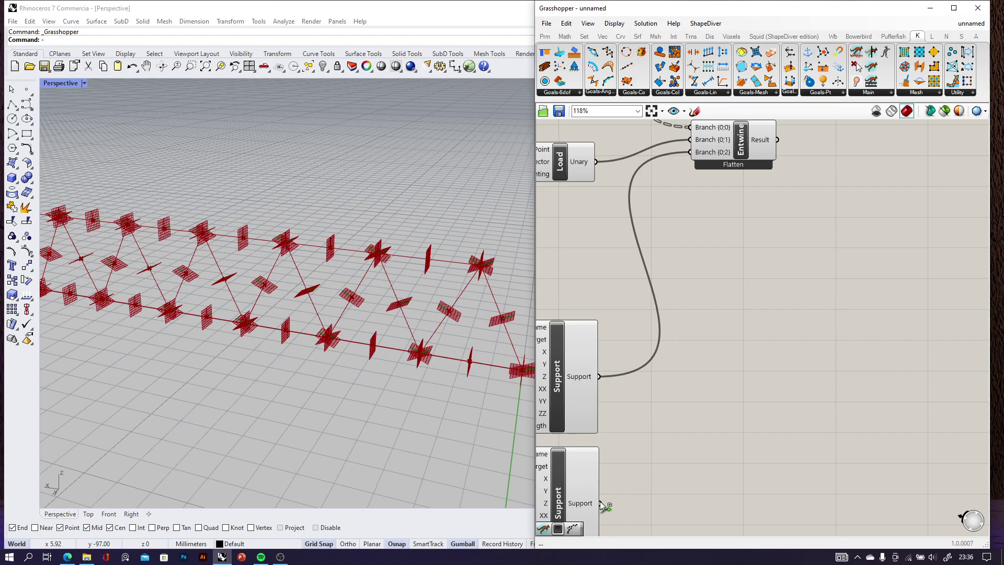
- Connect the lower Support's output to Entwine's Branch {0;2} alongside the upper Support's wire
{"action": "left_click_drag", "start_coordinate": [620, 498], "coordinate": [695, 155]}
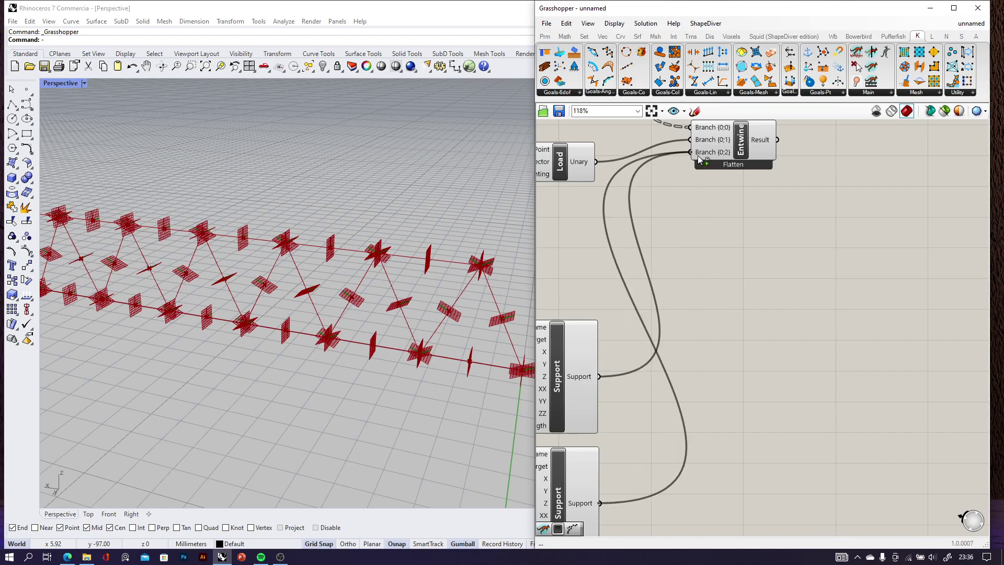
{"action": "scroll", "coordinate": [730, 209], "scroll_direction": "down", "scroll_amount": 2}
{"action": "scroll", "coordinate": [732, 220], "scroll_direction": "down", "scroll_amount": 1}
- Add a Kangaroo Solver component beside the Entwine component
{"action": "right_click_drag", "start_coordinate": [732, 220], "coordinate": [682, 278]}
{"action": "double_click", "coordinate": [679, 276]}
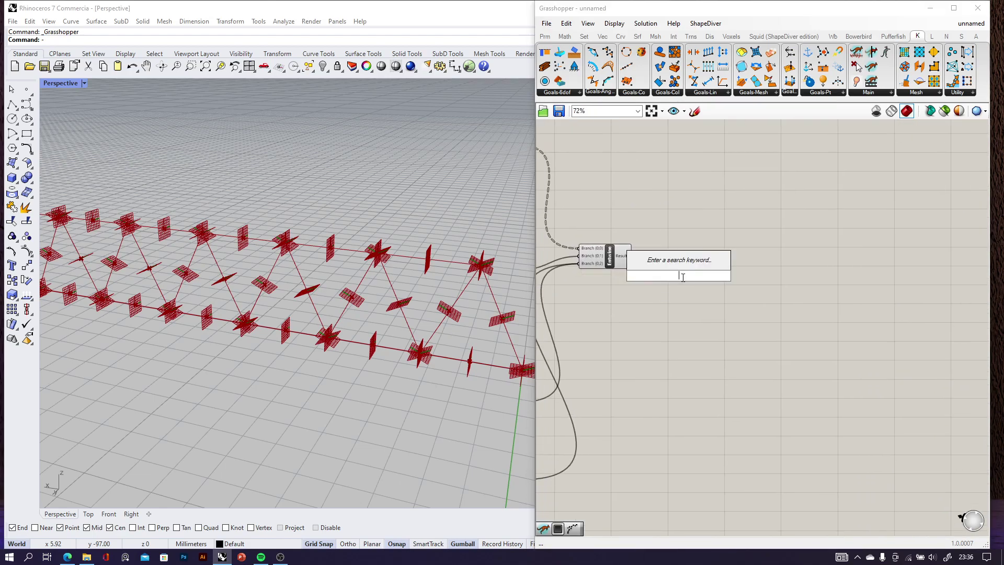
{"action": "type", "text": "solver"}
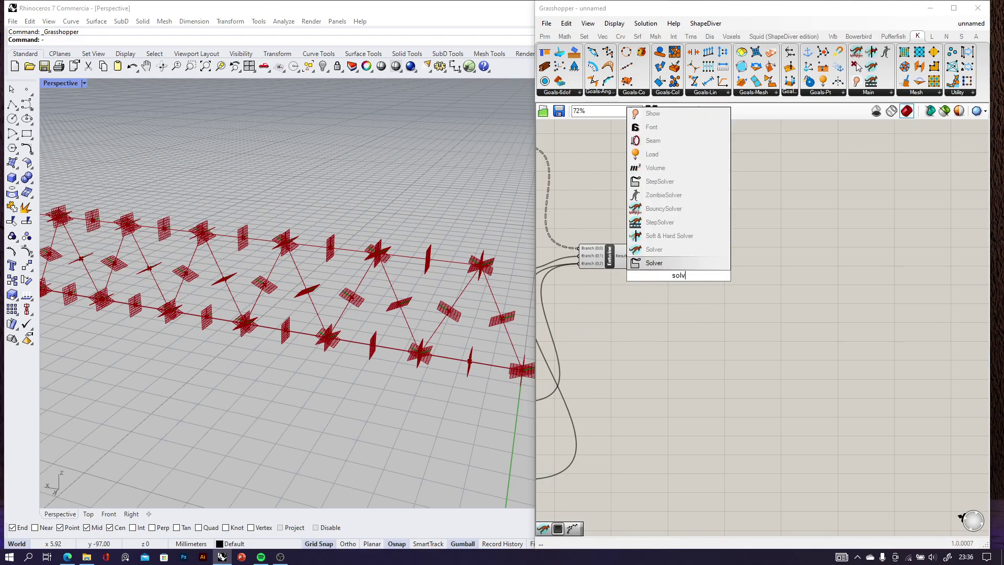
{"action": "left_click", "coordinate": [653, 263]}
{"action": "scroll", "coordinate": [665, 278], "scroll_direction": "up", "scroll_amount": 3}
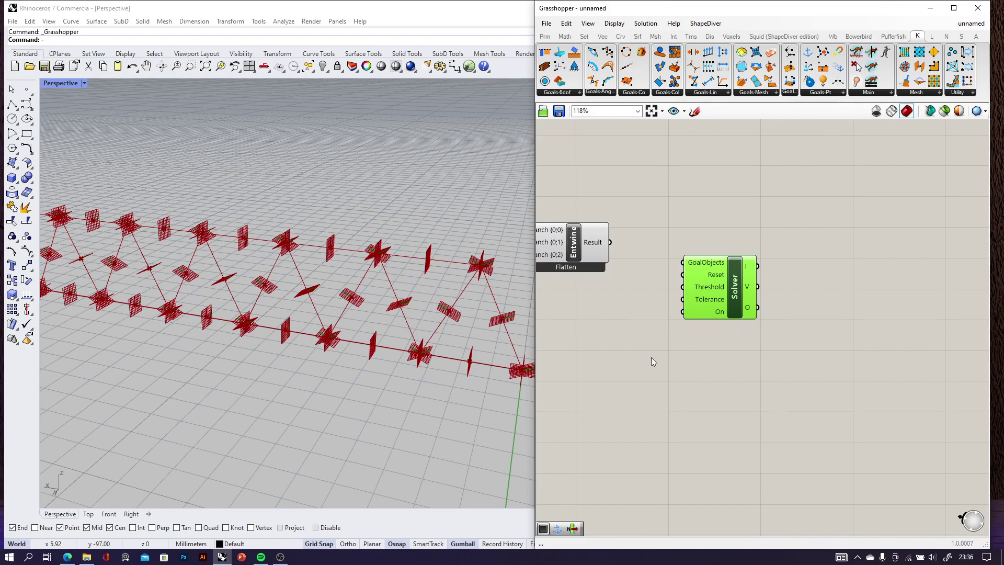
{"action": "scroll", "coordinate": [685, 312], "scroll_direction": "up", "scroll_amount": 3}
{"action": "left_click", "coordinate": [697, 277]}
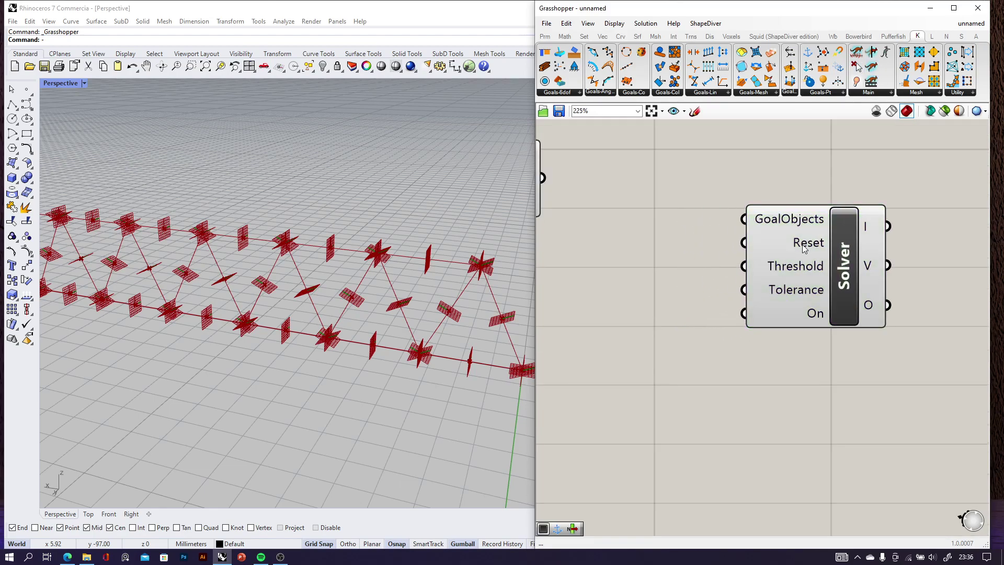
- Add a Button and a Boolean Toggle and connect them to the Solver's Reset and On inputs respectively
{"action": "double_click", "coordinate": [618, 275]}
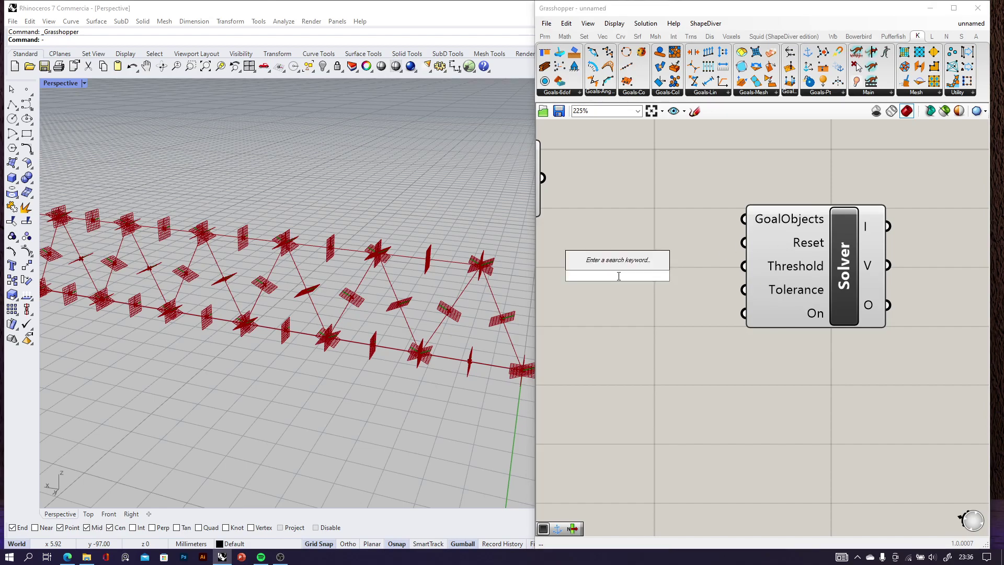
{"action": "type", "text": "butt"}
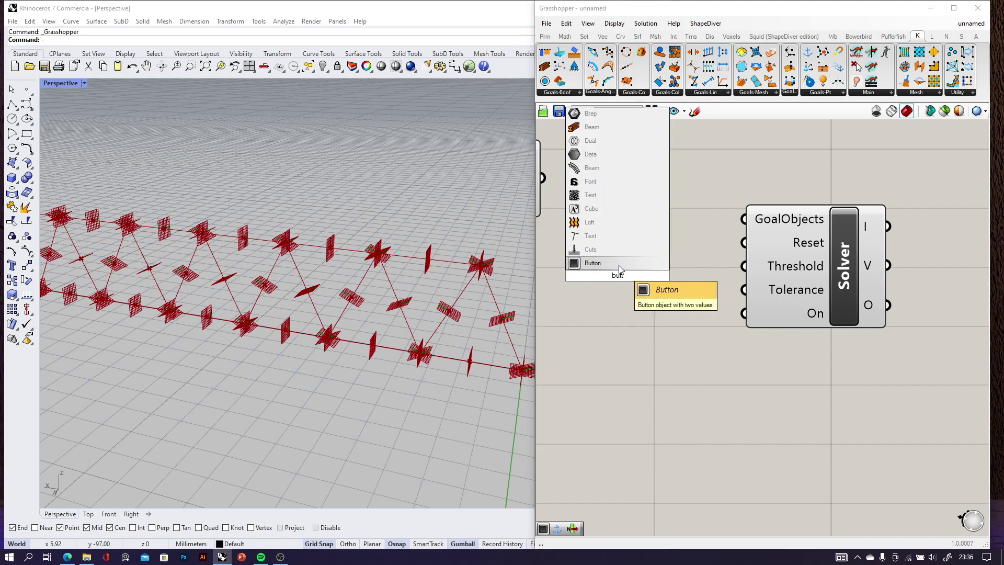
{"action": "left_click", "coordinate": [620, 265]}
{"action": "double_click", "coordinate": [602, 369]}
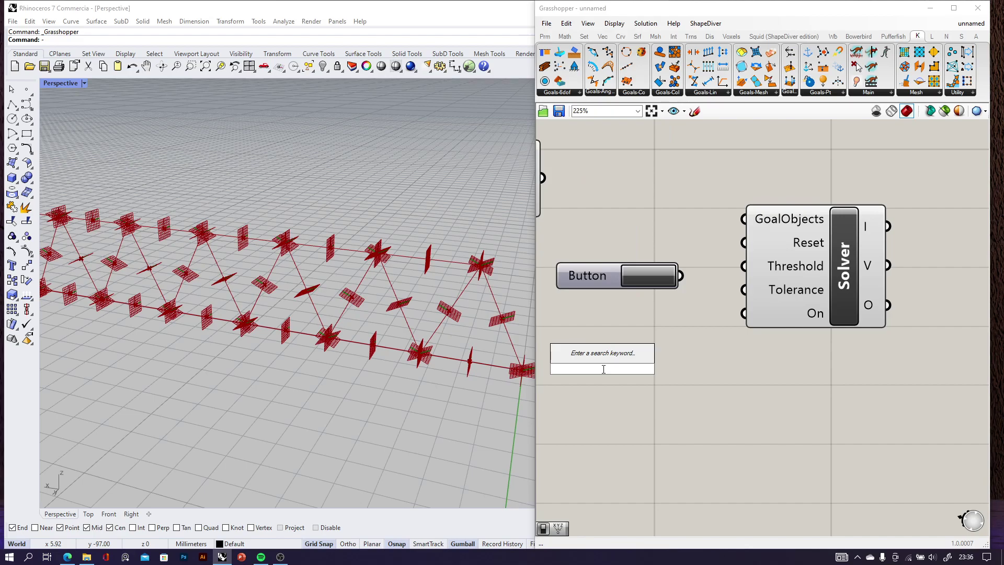
{"action": "type", "text": "boole"}
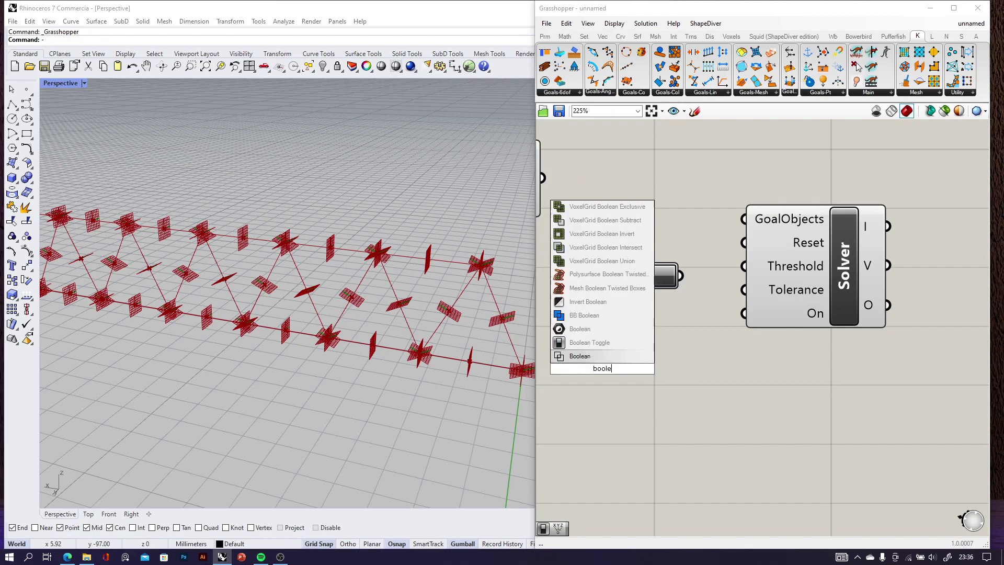
{"action": "left_click", "coordinate": [608, 343]}
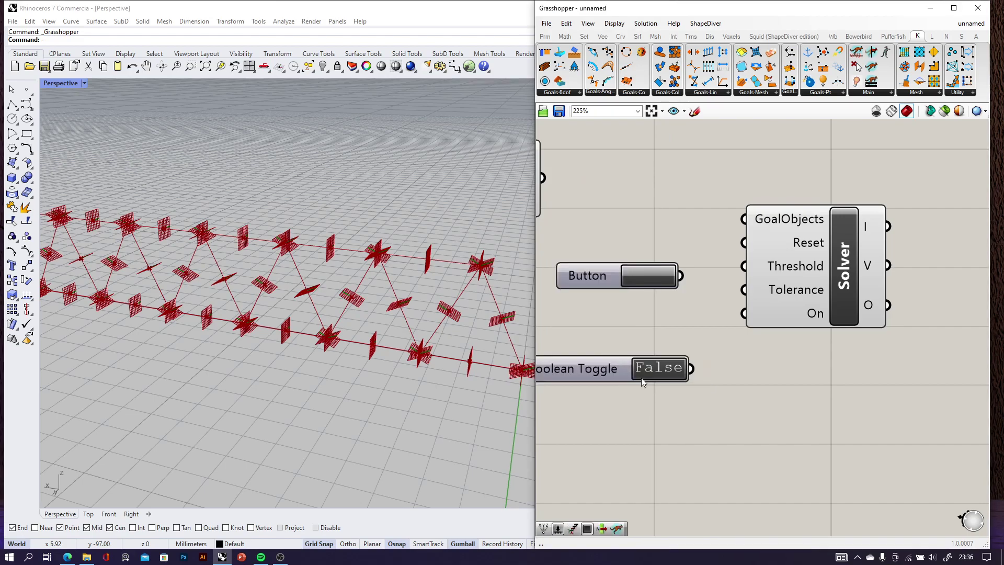
{"action": "left_click_drag", "start_coordinate": [682, 281], "coordinate": [707, 266]}
{"action": "left_click_drag", "start_coordinate": [691, 368], "coordinate": [730, 317]}
{"action": "scroll", "coordinate": [813, 366], "scroll_direction": "down", "scroll_amount": 3}
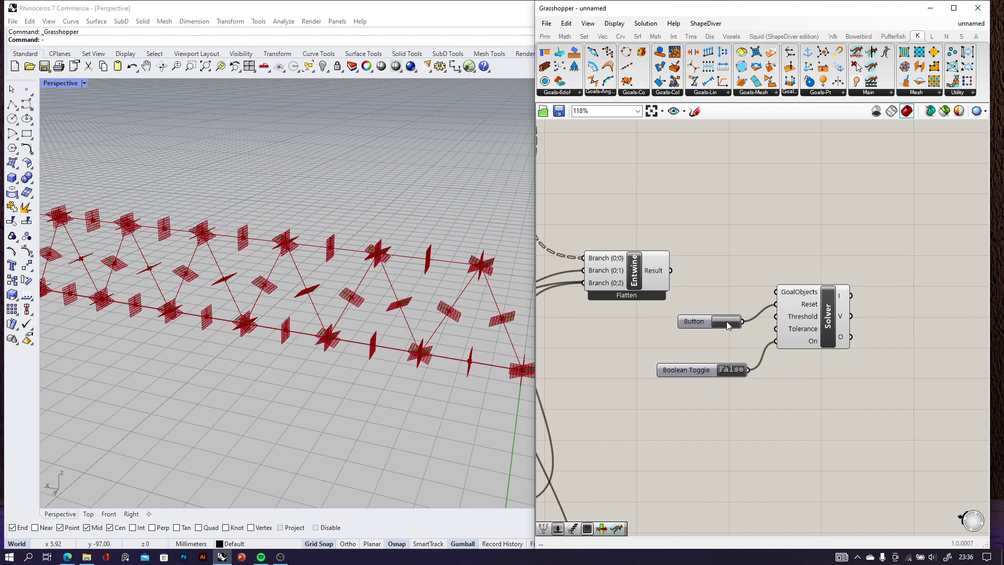
- Connect Entwine's Result to the Solver's GoalObjects and move the Solver, Button and Boolean Toggle together farther from Entwine
{"action": "scroll", "coordinate": [680, 272], "scroll_direction": "up", "scroll_amount": 3}
{"action": "left_click_drag", "start_coordinate": [639, 242], "coordinate": [810, 276]}
{"action": "scroll", "coordinate": [816, 283], "scroll_direction": "down", "scroll_amount": 5}
{"action": "left_click_drag", "start_coordinate": [869, 366], "coordinate": [765, 287]}
{"action": "left_click_drag", "start_coordinate": [820, 304], "coordinate": [958, 298]}
{"action": "scroll", "coordinate": [902, 305], "scroll_direction": "down", "scroll_amount": 5}
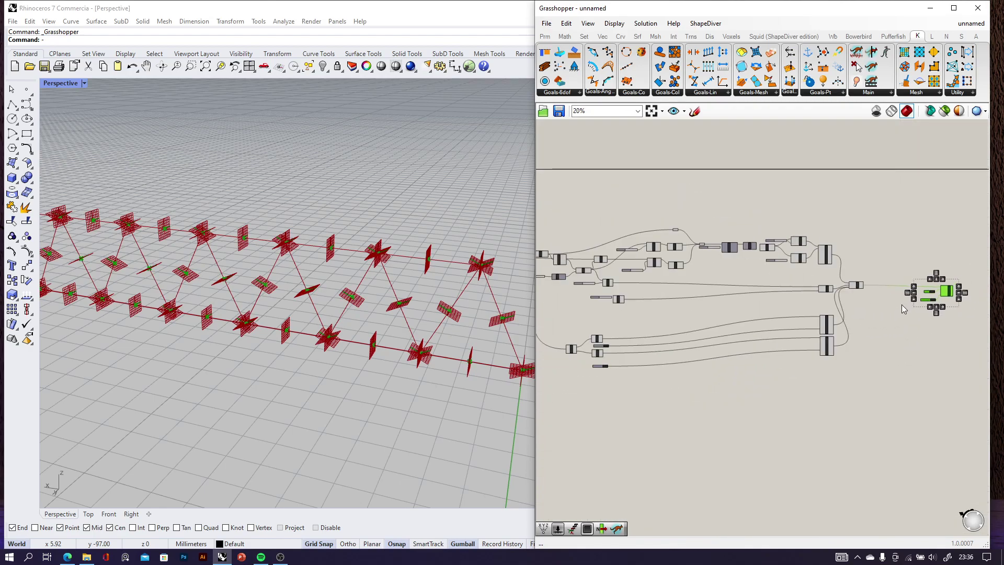
- Turn off the preview of all components from the start of the definition through Entwine
{"action": "left_click_drag", "start_coordinate": [902, 382], "coordinate": [639, 235]}
{"action": "middle_click", "coordinate": [761, 302]}
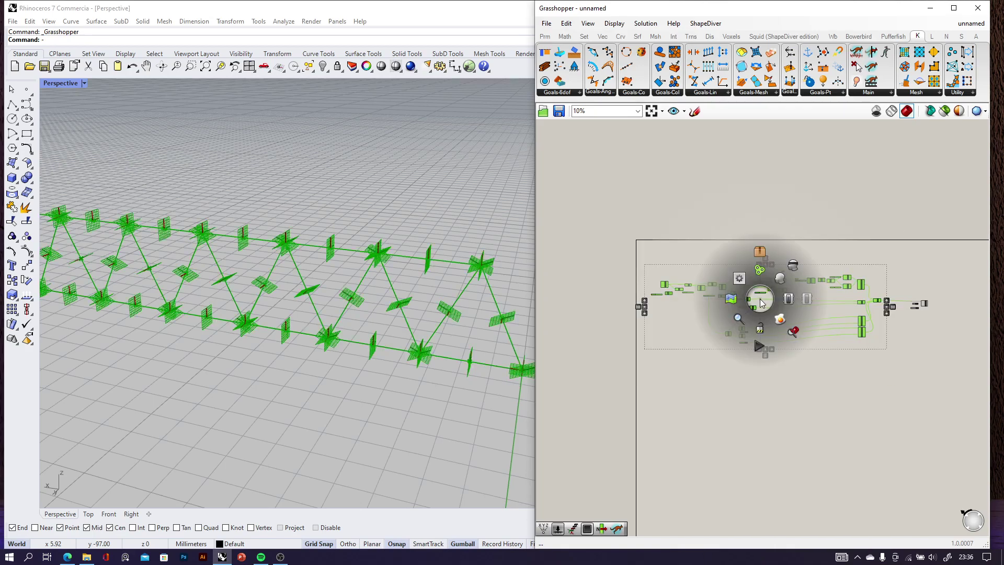
{"action": "left_click", "coordinate": [793, 271]}
{"action": "scroll", "coordinate": [830, 290], "scroll_direction": "up", "scroll_amount": 8}
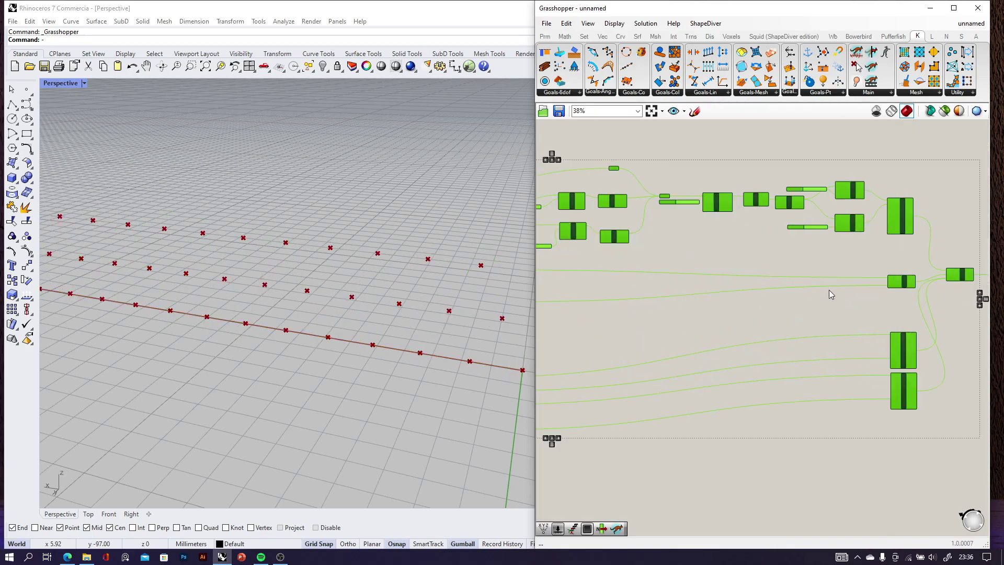
- Add a Kangaroo Show component and place it between the Beam and Load components
{"action": "left_click", "coordinate": [736, 221]}
{"action": "scroll", "coordinate": [716, 203], "scroll_direction": "up", "scroll_amount": 3}
{"action": "left_click", "coordinate": [843, 181]}
{"action": "scroll", "coordinate": [836, 215], "scroll_direction": "down", "scroll_amount": 4}
{"action": "right_click_drag", "start_coordinate": [891, 205], "coordinate": [716, 210]}
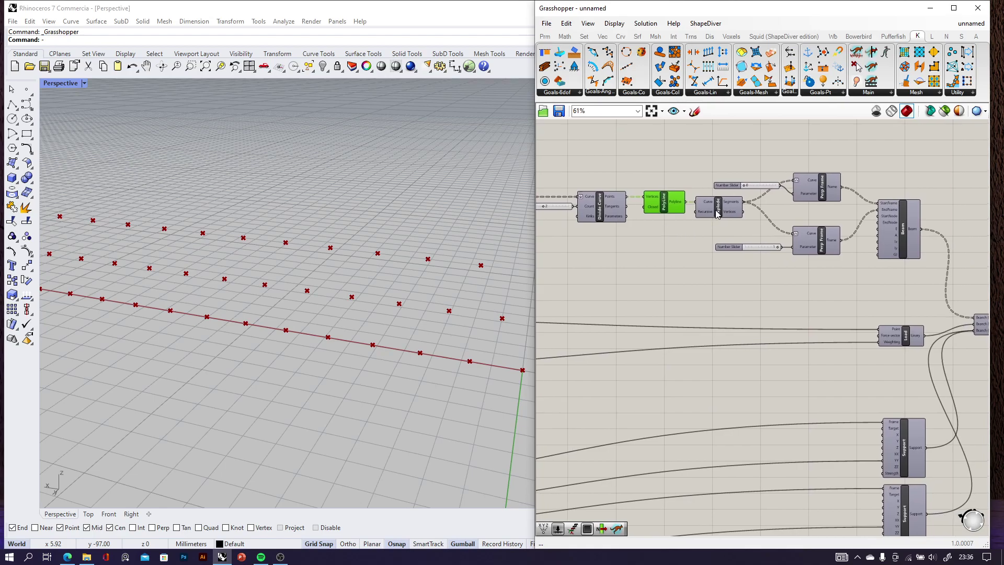
{"action": "scroll", "coordinate": [718, 213], "scroll_direction": "up", "scroll_amount": 2}
{"action": "left_click", "coordinate": [719, 206]}
{"action": "double_click", "coordinate": [796, 353]}
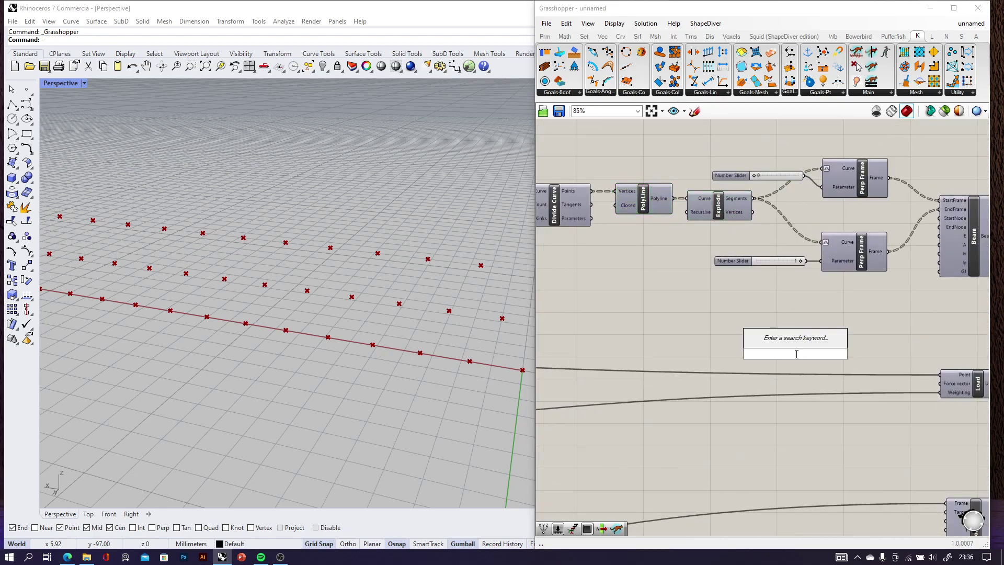
{"action": "type", "text": "show"}
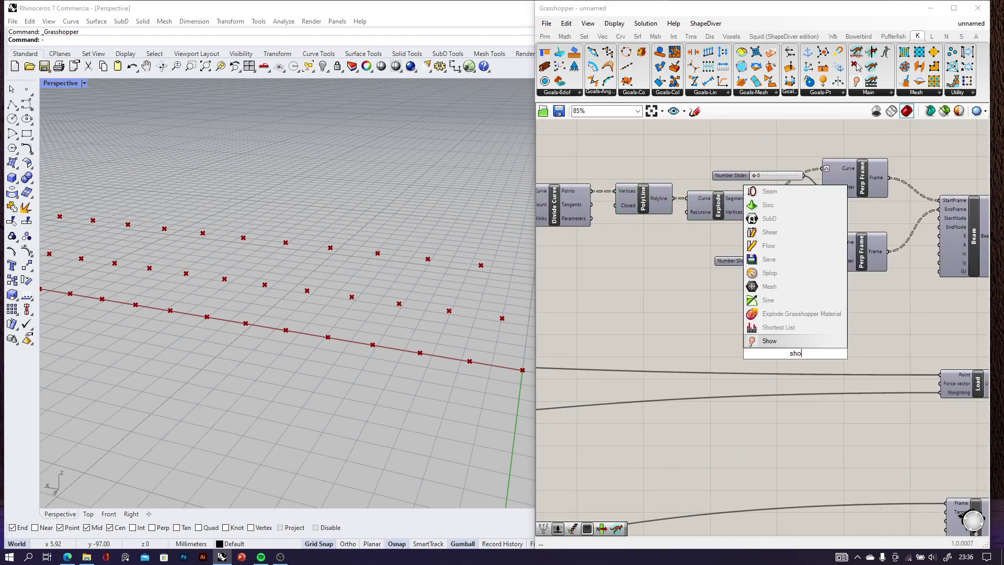
{"action": "left_click", "coordinate": [781, 344]}
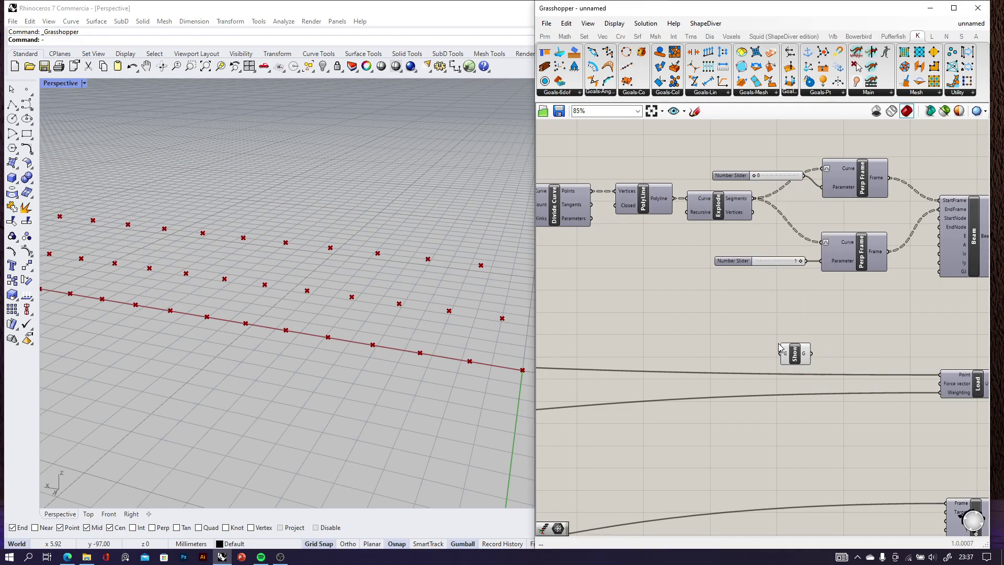
{"action": "scroll", "coordinate": [798, 353], "scroll_direction": "up", "scroll_amount": 2}
{"action": "left_click_drag", "start_coordinate": [811, 356], "coordinate": [953, 303]}
{"action": "right_click_drag", "start_coordinate": [954, 304], "coordinate": [801, 367]}
{"action": "left_click_drag", "start_coordinate": [778, 367], "coordinate": [858, 381]}
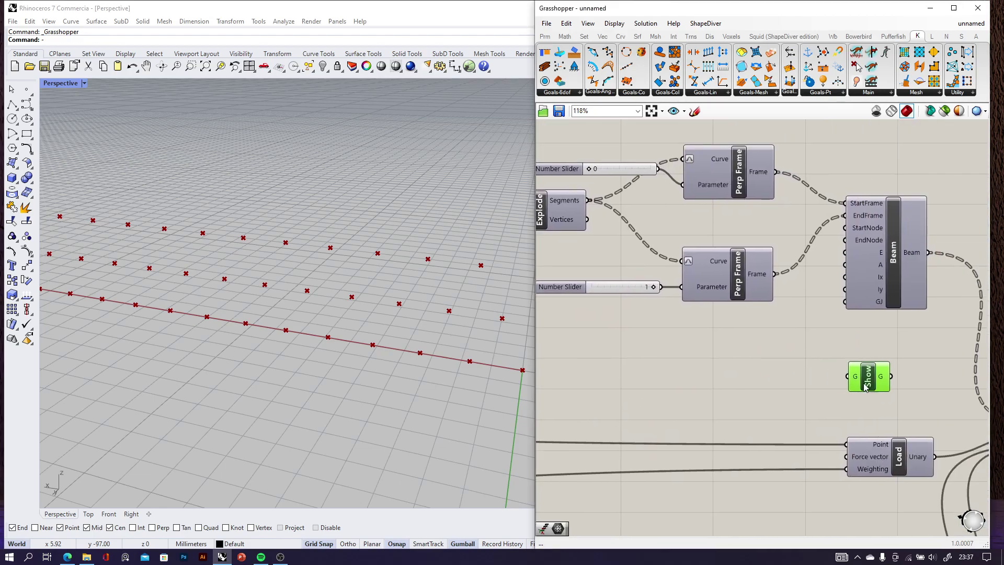
- Connect the Segments output of the Explode component to the Show component's G input
{"action": "scroll", "coordinate": [856, 381], "scroll_direction": "down", "scroll_amount": 3}
{"action": "scroll", "coordinate": [710, 287], "scroll_direction": "up", "scroll_amount": 4}
{"action": "scroll", "coordinate": [675, 262], "scroll_direction": "down", "scroll_amount": 4}
{"action": "left_click_drag", "start_coordinate": [659, 254], "coordinate": [820, 363]}
- Add a Branch {0;3} input to Entwine and connect the Show component's output to it
{"action": "right_click_drag", "start_coordinate": [969, 436], "coordinate": [903, 413]}
{"action": "scroll", "coordinate": [903, 412], "scroll_direction": "up", "scroll_amount": 4}
{"action": "scroll", "coordinate": [861, 353], "scroll_direction": "up", "scroll_amount": 8}
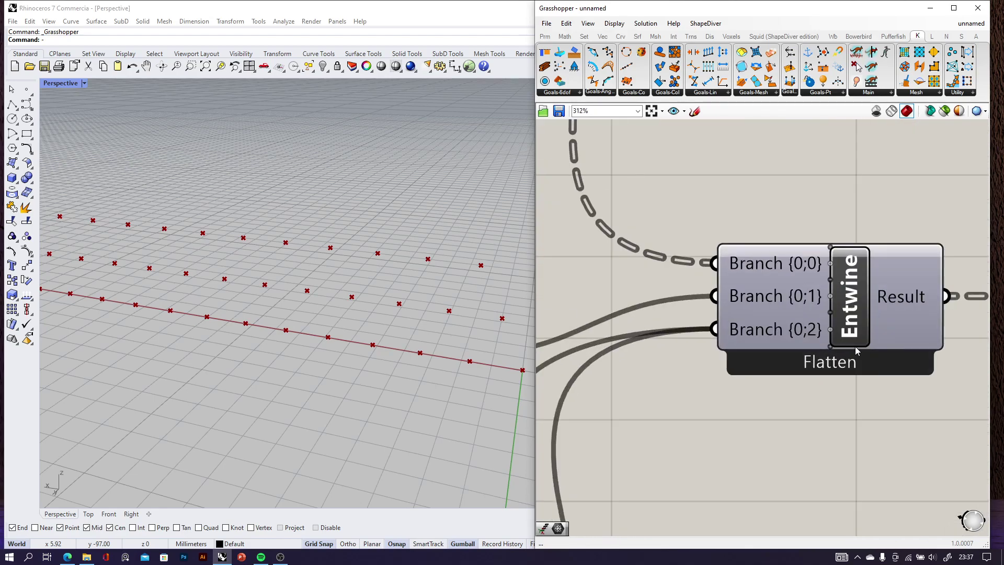
{"action": "left_click", "coordinate": [816, 349]}
{"action": "scroll", "coordinate": [873, 358], "scroll_direction": "down", "scroll_amount": 6}
{"action": "scroll", "coordinate": [745, 317], "scroll_direction": "up", "scroll_amount": 2}
{"action": "left_click_drag", "start_coordinate": [641, 257], "coordinate": [900, 387]}
- Reset the Solver with its Button and run it by setting the Boolean Toggle on its On input to True
{"action": "scroll", "coordinate": [853, 372], "scroll_direction": "down", "scroll_amount": 4}
{"action": "right_click_drag", "start_coordinate": [984, 386], "coordinate": [729, 347]}
{"action": "scroll", "coordinate": [733, 345], "scroll_direction": "up", "scroll_amount": 3}
{"action": "right_click_drag", "start_coordinate": [916, 373], "coordinate": [686, 362]}
{"action": "right_click_drag", "start_coordinate": [901, 350], "coordinate": [817, 350]}
{"action": "scroll", "coordinate": [821, 341], "scroll_direction": "up", "scroll_amount": 1}
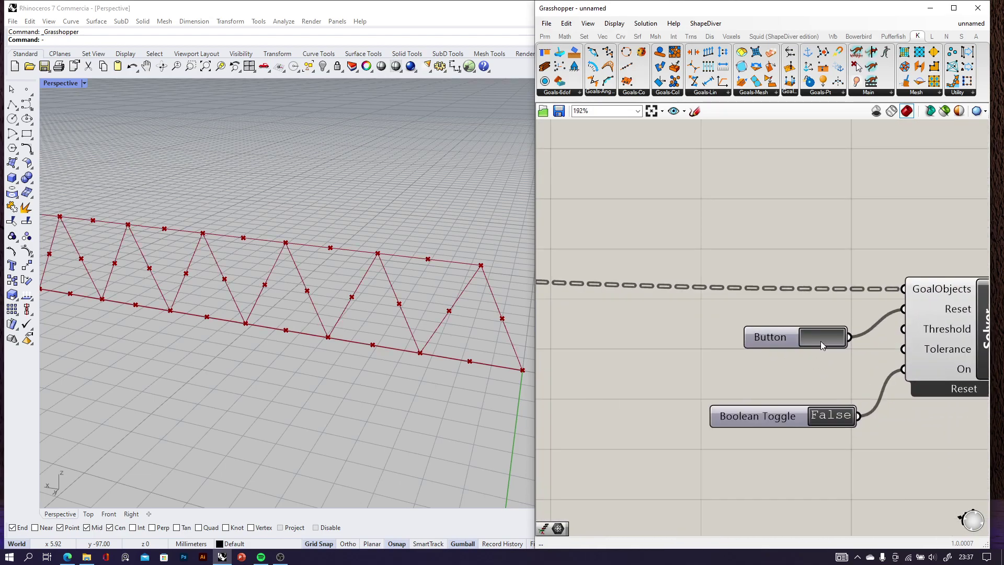
{"action": "scroll", "coordinate": [420, 301], "scroll_direction": "down", "scroll_amount": 5}
{"action": "scroll", "coordinate": [466, 315], "scroll_direction": "up", "scroll_amount": 2}
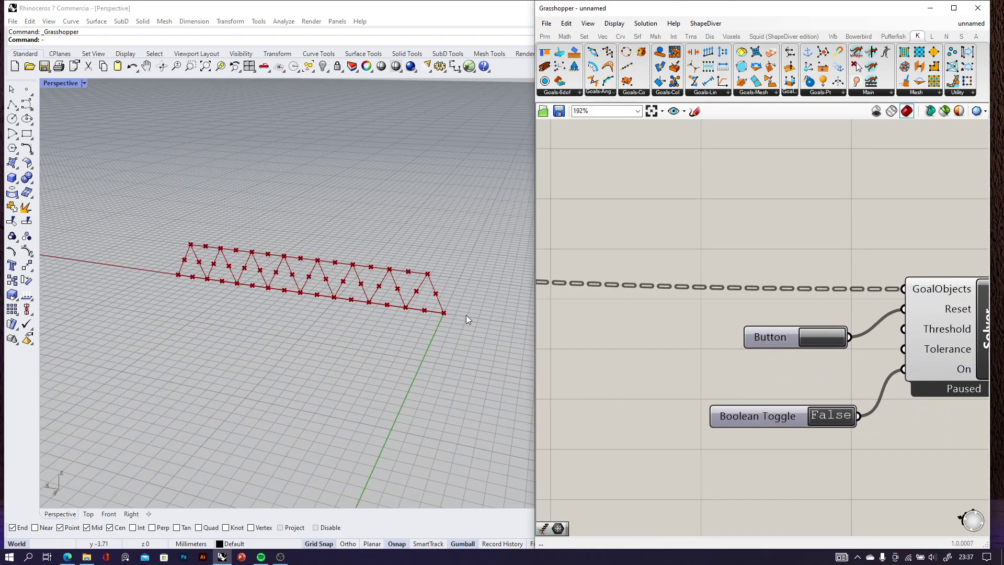
{"action": "double_click", "coordinate": [841, 418]}
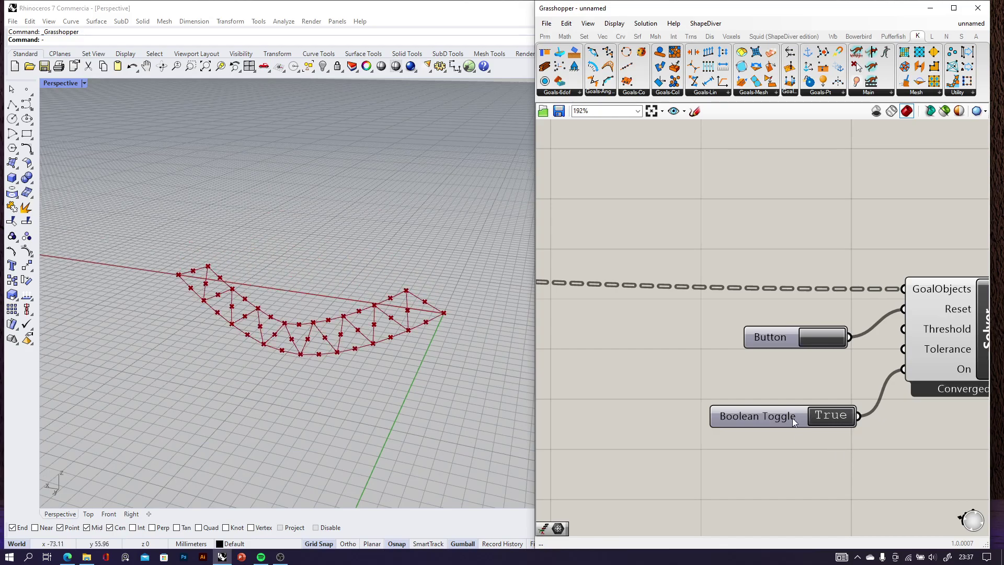
- Examine the deflected truss in the Perspective view and the inputs of the Beam component
{"action": "right_click_drag", "start_coordinate": [297, 361], "coordinate": [418, 282]}
{"action": "scroll", "coordinate": [744, 331], "scroll_direction": "down", "scroll_amount": 10}
{"action": "right_click_drag", "start_coordinate": [625, 285], "coordinate": [687, 295]}
{"action": "scroll", "coordinate": [686, 295], "scroll_direction": "up", "scroll_amount": 6}
{"action": "scroll", "coordinate": [776, 331], "scroll_direction": "up", "scroll_amount": 4}
{"action": "left_click_drag", "start_coordinate": [799, 318], "coordinate": [788, 340]}
{"action": "right_click_drag", "start_coordinate": [288, 264], "coordinate": [286, 294]}
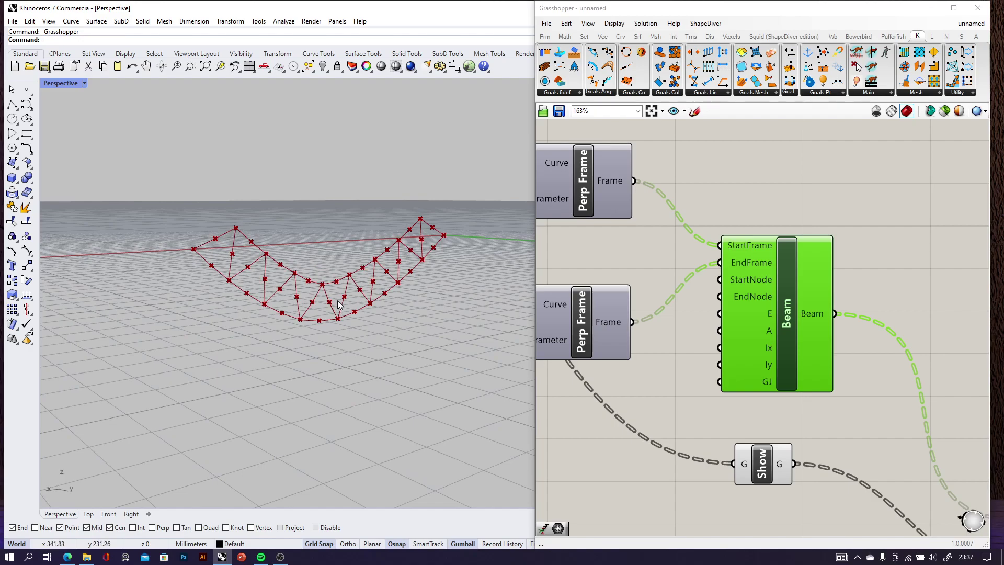
{"action": "scroll", "coordinate": [340, 299], "scroll_direction": "up", "scroll_amount": 3}
{"action": "right_click_drag", "start_coordinate": [350, 283], "coordinate": [425, 321]}
- Inspect both Support components and compare them with the supported end of the deflected truss
{"action": "scroll", "coordinate": [692, 356], "scroll_direction": "down", "scroll_amount": 5}
{"action": "scroll", "coordinate": [692, 351], "scroll_direction": "down", "scroll_amount": 3}
{"action": "scroll", "coordinate": [746, 363], "scroll_direction": "up", "scroll_amount": 5}
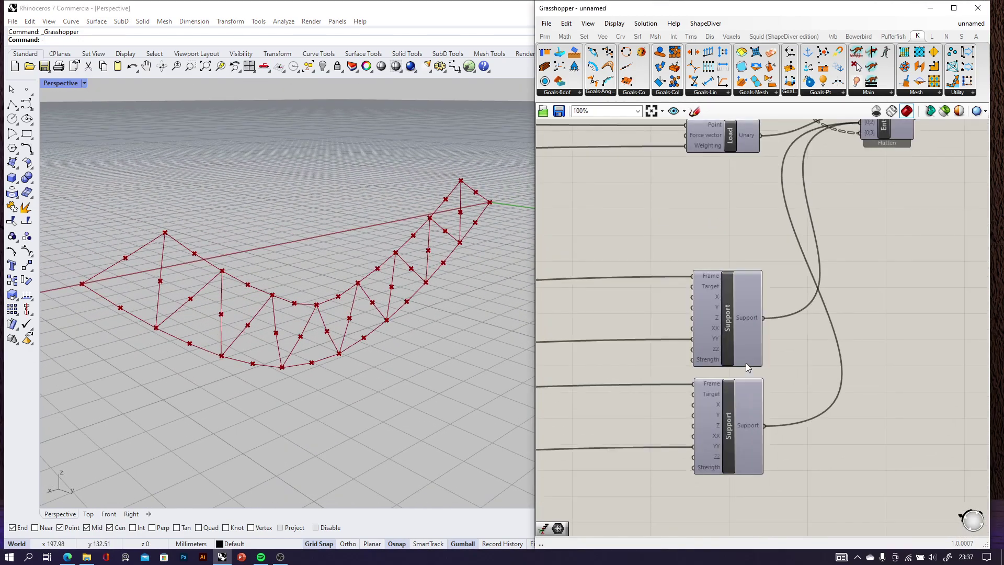
{"action": "scroll", "coordinate": [730, 329], "scroll_direction": "down", "scroll_amount": 2}
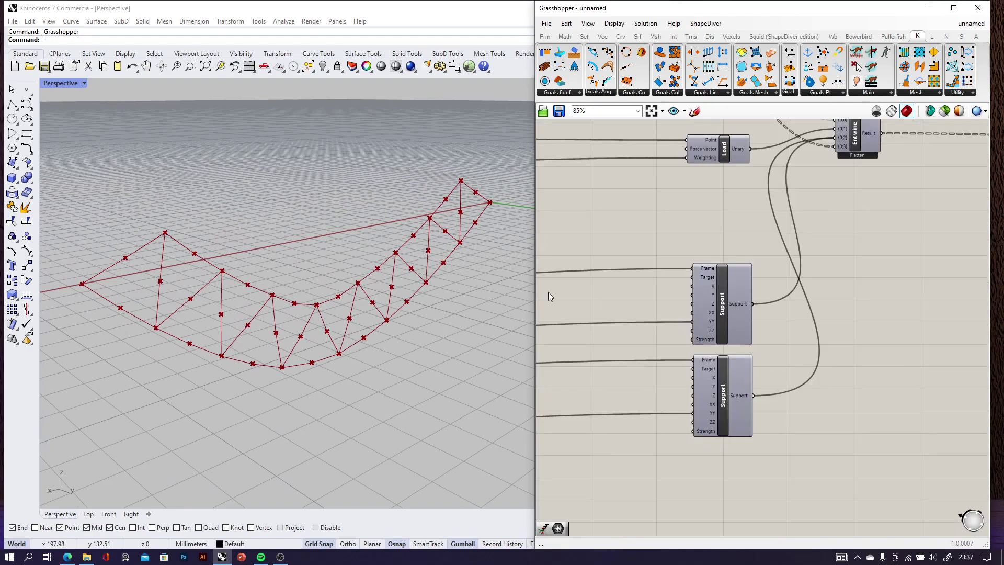
{"action": "right_click_drag", "start_coordinate": [78, 286], "coordinate": [121, 322]}
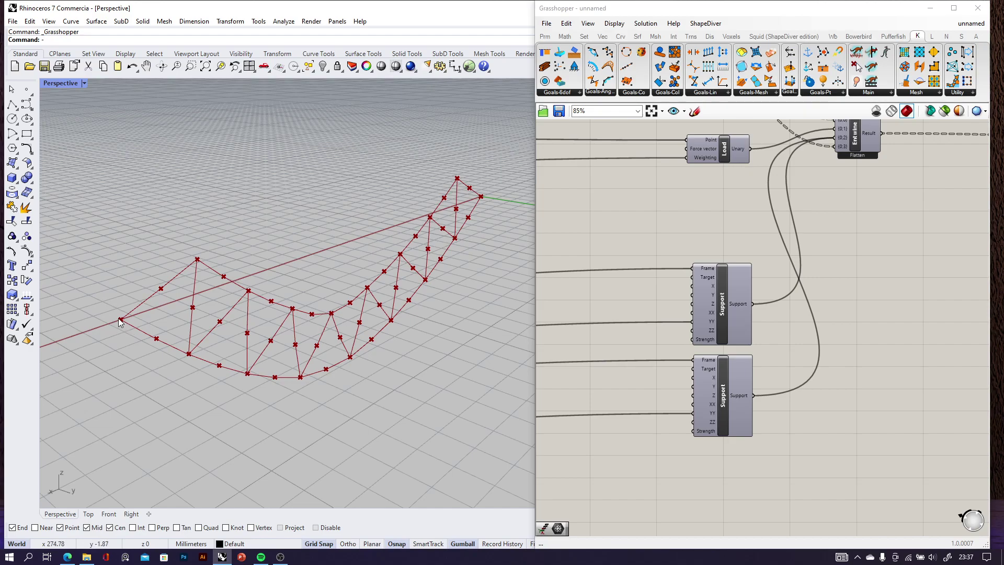
{"action": "scroll", "coordinate": [122, 326], "scroll_direction": "up", "scroll_amount": 3}
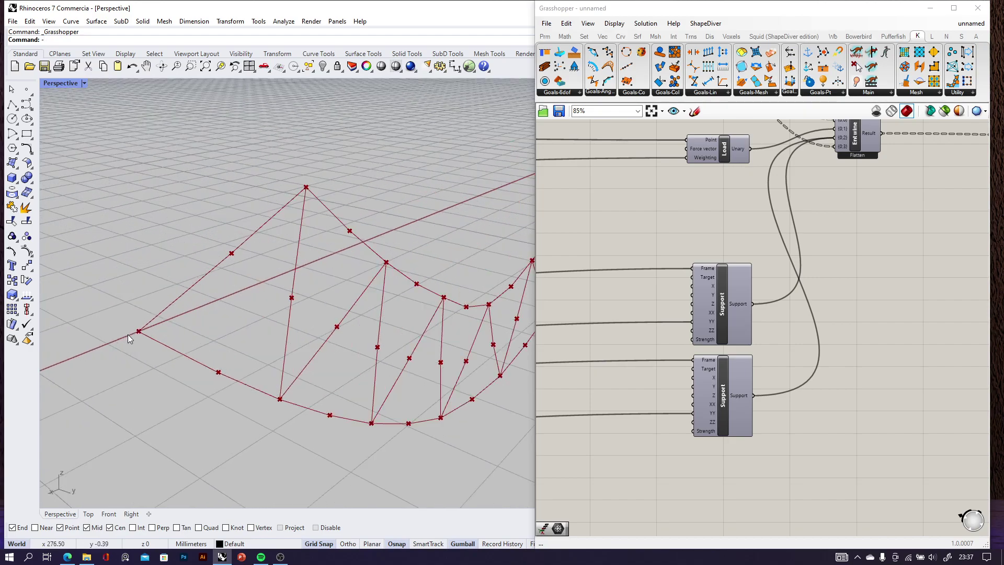
{"action": "scroll", "coordinate": [142, 335], "scroll_direction": "down", "scroll_amount": 4}
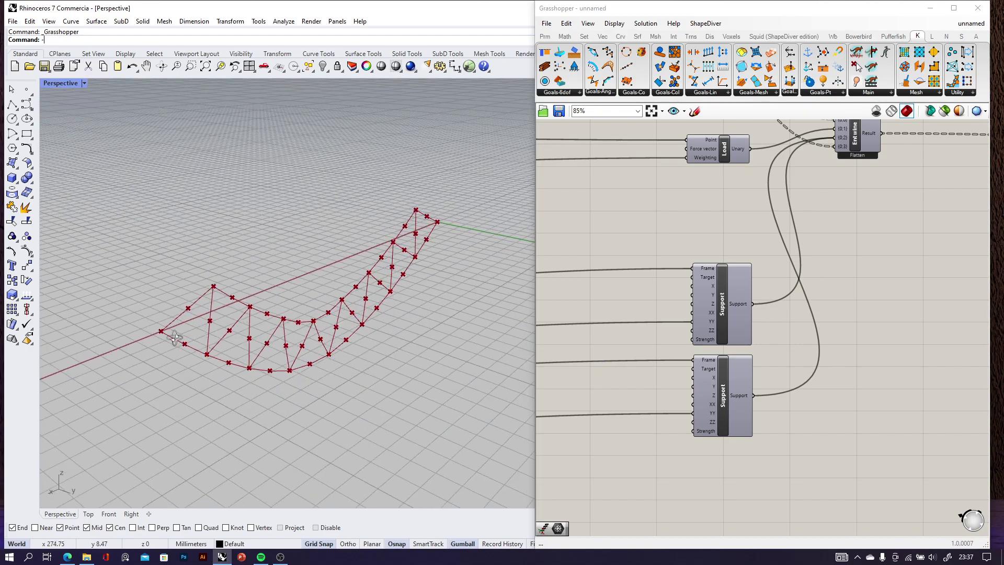
{"action": "scroll", "coordinate": [131, 312], "scroll_direction": "up", "scroll_amount": 4}
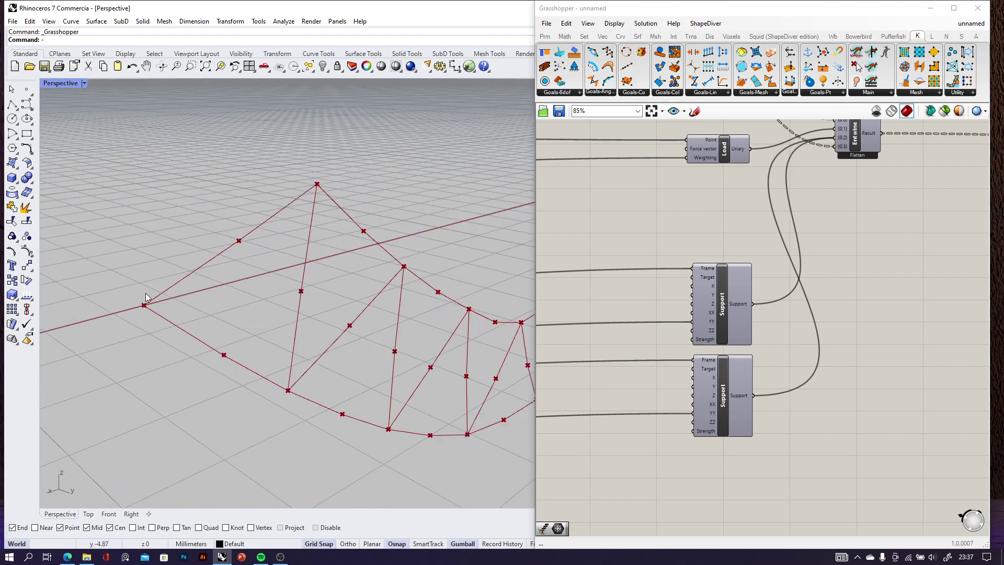
{"action": "scroll", "coordinate": [695, 403], "scroll_direction": "down", "scroll_amount": 5}
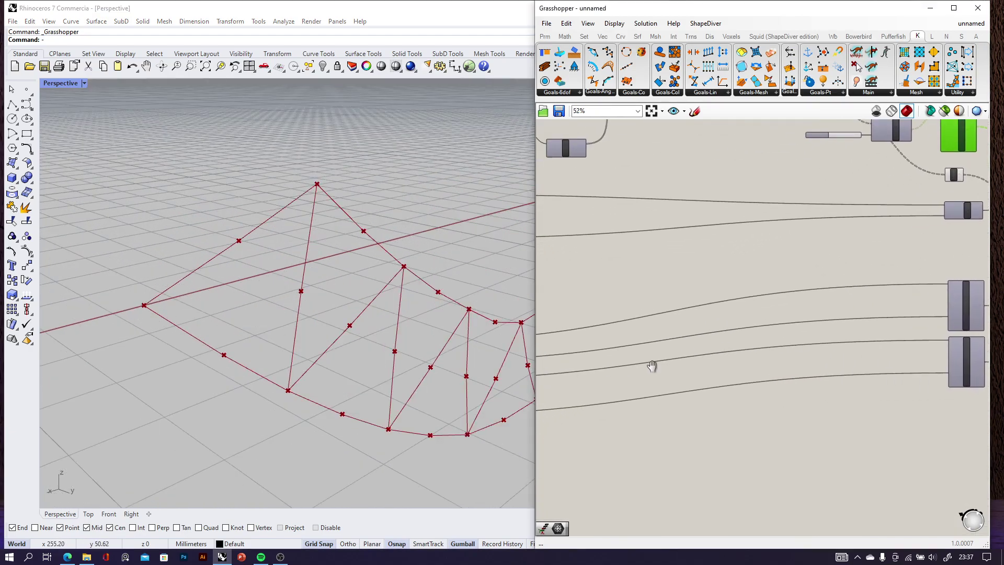
- Move the upper Support's Boolean Toggle right beside the Support and align it with the YY input
{"action": "scroll", "coordinate": [683, 340], "scroll_direction": "up", "scroll_amount": 5}
{"action": "left_click_drag", "start_coordinate": [634, 303], "coordinate": [908, 304]}
{"action": "scroll", "coordinate": [909, 306], "scroll_direction": "down", "scroll_amount": 5}
{"action": "right_click_drag", "start_coordinate": [973, 339], "coordinate": [633, 334]}
{"action": "scroll", "coordinate": [634, 338], "scroll_direction": "down", "scroll_amount": 3}
{"action": "left_click_drag", "start_coordinate": [585, 318], "coordinate": [810, 292]}
{"action": "scroll", "coordinate": [826, 290], "scroll_direction": "up", "scroll_amount": 8}
{"action": "scroll", "coordinate": [825, 283], "scroll_direction": "up", "scroll_amount": 3}
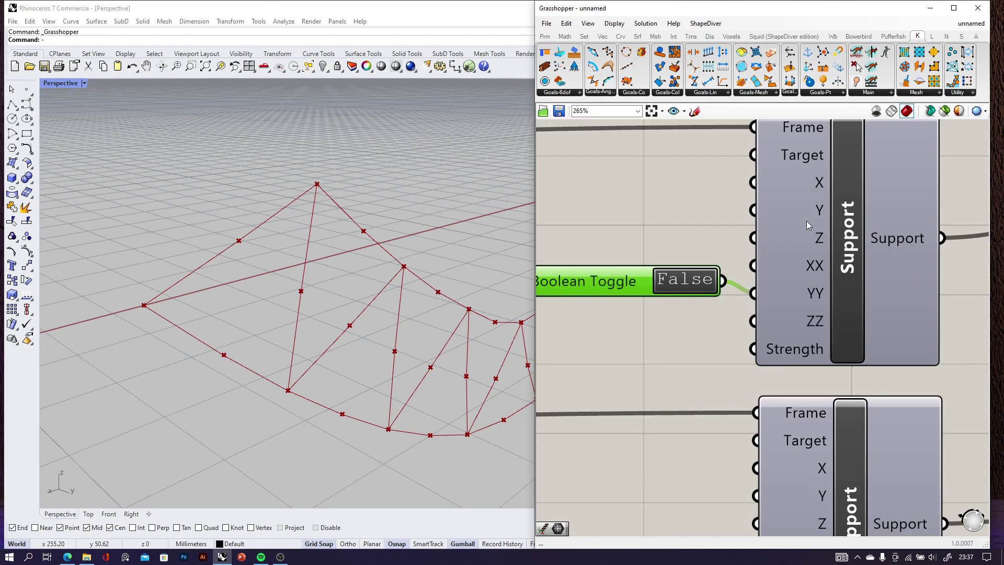
{"action": "left_click_drag", "start_coordinate": [619, 285], "coordinate": [619, 296]}
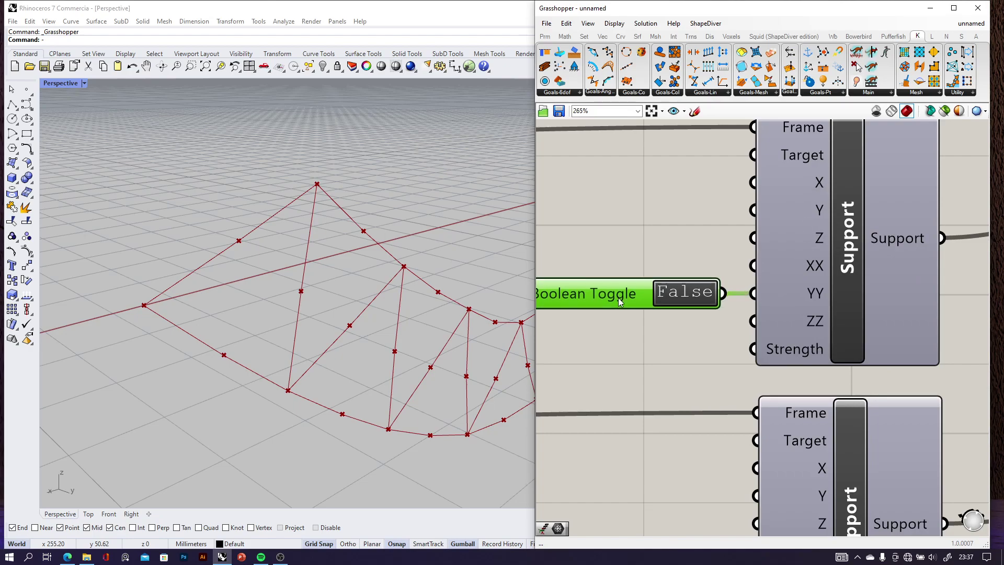
- Add a Kangaroo Anchor goal above the upper Support component and check what its Point input expects
{"action": "scroll", "coordinate": [783, 309], "scroll_direction": "down", "scroll_amount": 3}
{"action": "left_click_drag", "start_coordinate": [808, 52], "coordinate": [645, 185]}
{"action": "scroll", "coordinate": [651, 188], "scroll_direction": "up", "scroll_amount": 2}
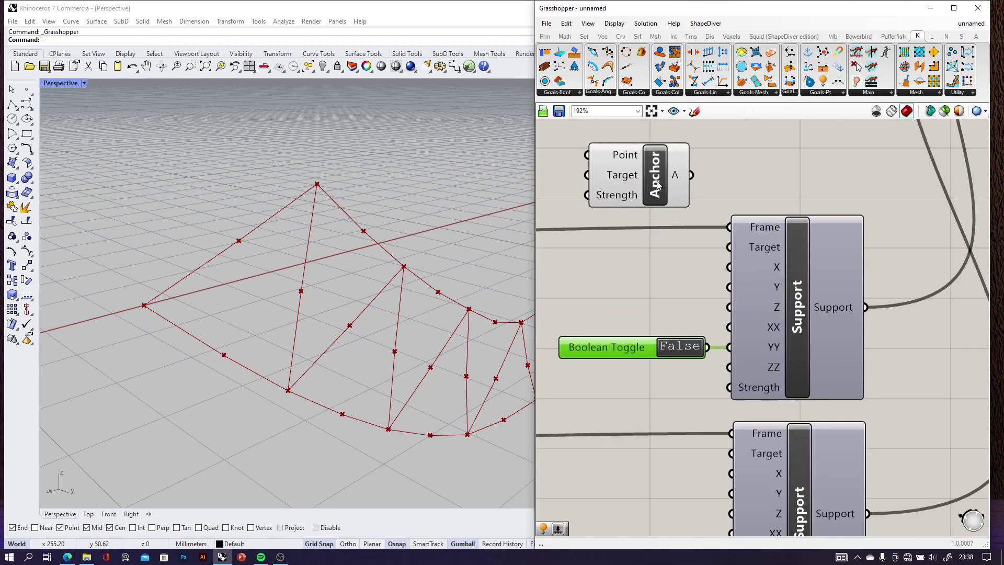
{"action": "mouse_move", "coordinate": [628, 165]}
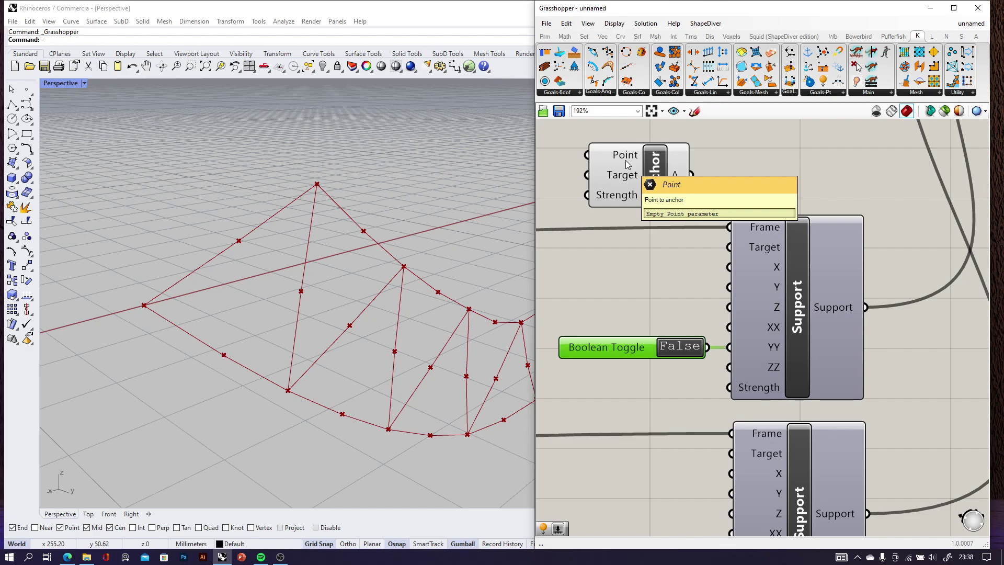
- Review the upper Support's inputs from Frame to Strength and delete the unused Anchor goal above it
{"action": "left_click", "coordinate": [775, 314]}
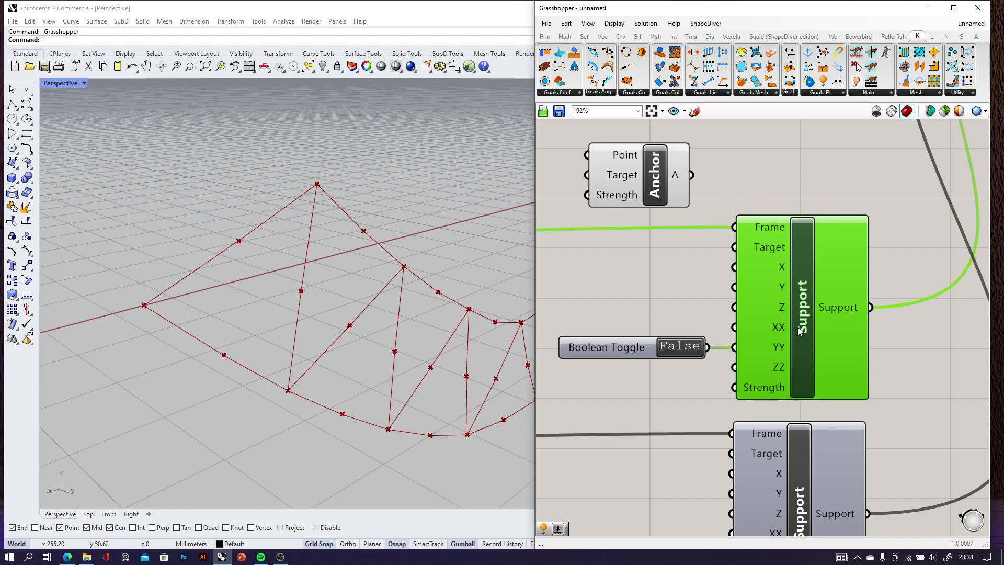
{"action": "scroll", "coordinate": [796, 327], "scroll_direction": "up", "scroll_amount": 2}
{"action": "scroll", "coordinate": [784, 314], "scroll_direction": "up", "scroll_amount": 6}
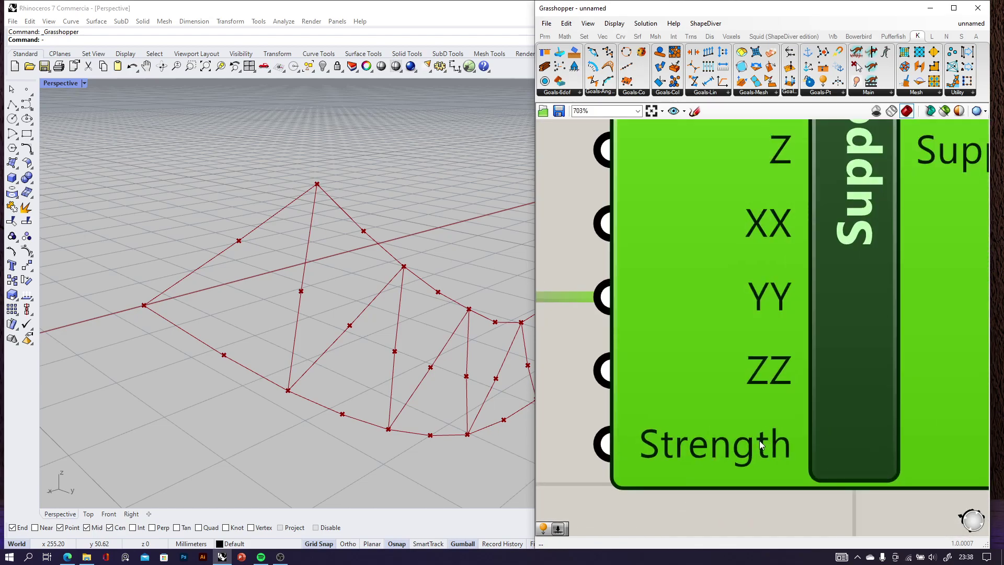
{"action": "right_click_drag", "start_coordinate": [730, 176], "coordinate": [730, 373]}
{"action": "scroll", "coordinate": [733, 366], "scroll_direction": "down", "scroll_amount": 8}
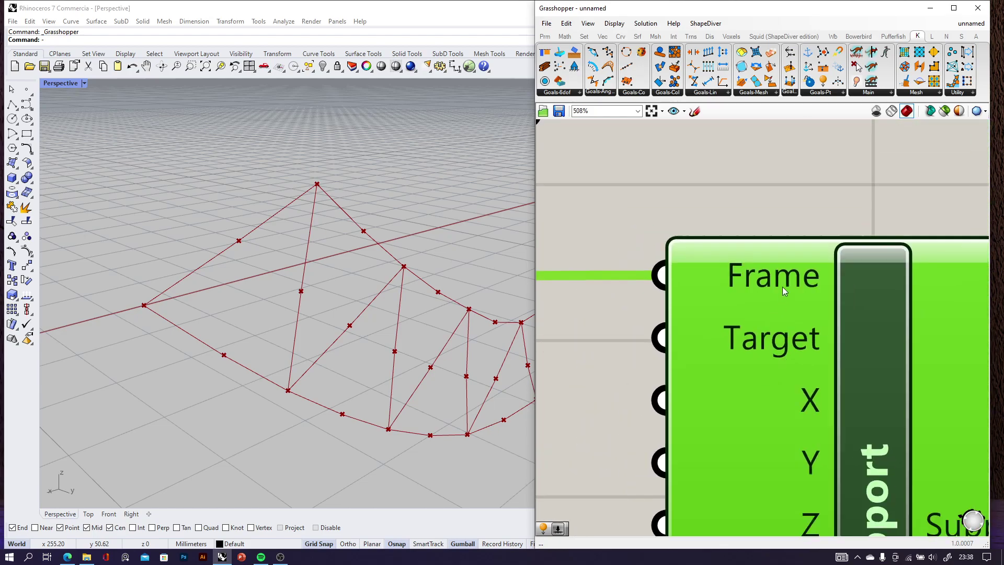
{"action": "scroll", "coordinate": [776, 346], "scroll_direction": "down", "scroll_amount": 1}
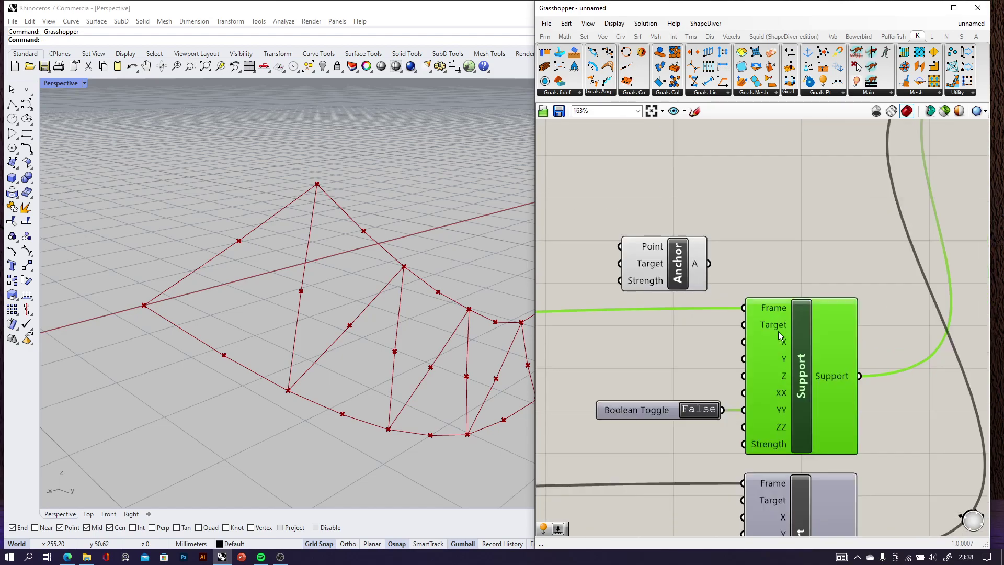
{"action": "left_click", "coordinate": [651, 259]}
{"action": "key", "text": "Delete"}
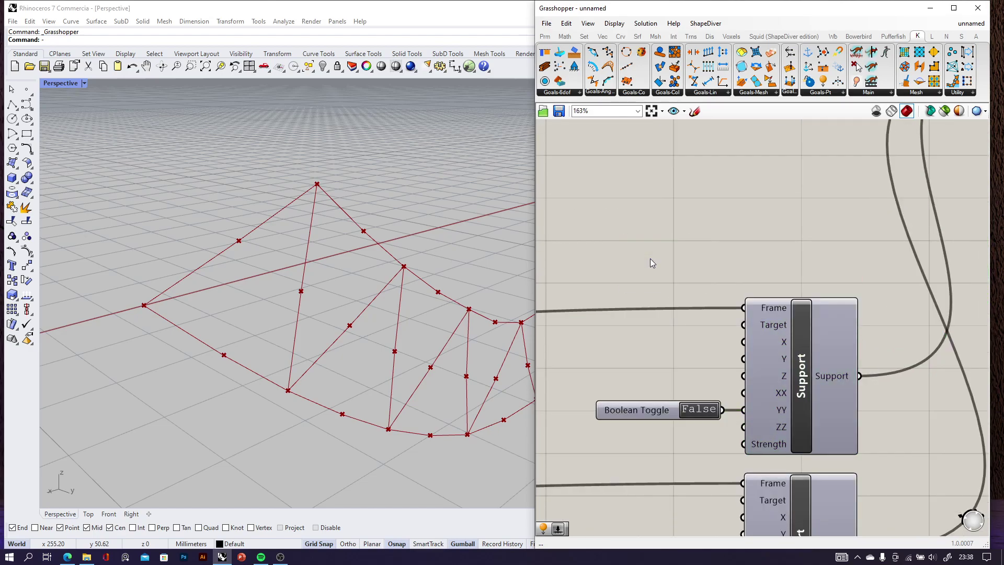
- Select the Kangaroo Solver together with its Button and Boolean Toggle and move the group closer to the Entwine component
{"action": "scroll", "coordinate": [654, 261], "scroll_direction": "down", "scroll_amount": 6}
{"action": "right_click_drag", "start_coordinate": [770, 255], "coordinate": [689, 343]}
{"action": "scroll", "coordinate": [689, 342], "scroll_direction": "down", "scroll_amount": 3}
{"action": "right_click_drag", "start_coordinate": [818, 334], "coordinate": [757, 318]}
{"action": "scroll", "coordinate": [849, 291], "scroll_direction": "up", "scroll_amount": 8}
{"action": "left_click_drag", "start_coordinate": [843, 420], "coordinate": [590, 265]}
{"action": "scroll", "coordinate": [863, 293], "scroll_direction": "down", "scroll_amount": 3}
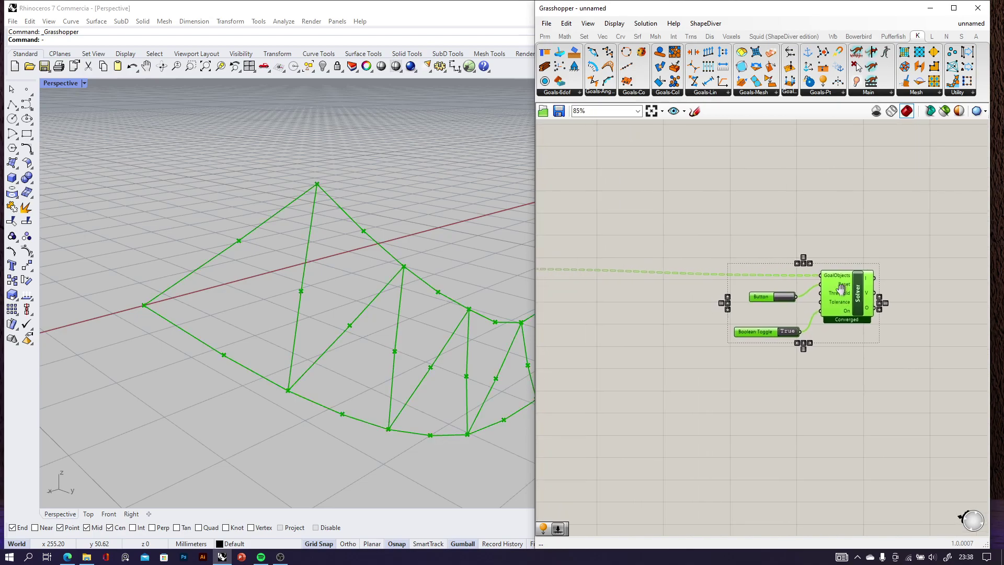
- Select the Show component feeding the Entwine and examine the full span of the deflected truss in the Perspective view
{"action": "scroll", "coordinate": [310, 291], "scroll_direction": "down", "scroll_amount": 5}
{"action": "right_click_drag", "start_coordinate": [555, 314], "coordinate": [870, 315]}
{"action": "left_click", "coordinate": [654, 215]}
{"action": "scroll", "coordinate": [657, 214], "scroll_direction": "down", "scroll_amount": 2}
{"action": "right_click_drag", "start_coordinate": [441, 302], "coordinate": [263, 299]}
{"action": "scroll", "coordinate": [237, 313], "scroll_direction": "up", "scroll_amount": 3}
{"action": "scroll", "coordinate": [450, 284], "scroll_direction": "down", "scroll_amount": 3}
{"action": "scroll", "coordinate": [432, 280], "scroll_direction": "up", "scroll_amount": 2}
{"action": "scroll", "coordinate": [423, 278], "scroll_direction": "down", "scroll_amount": 1}
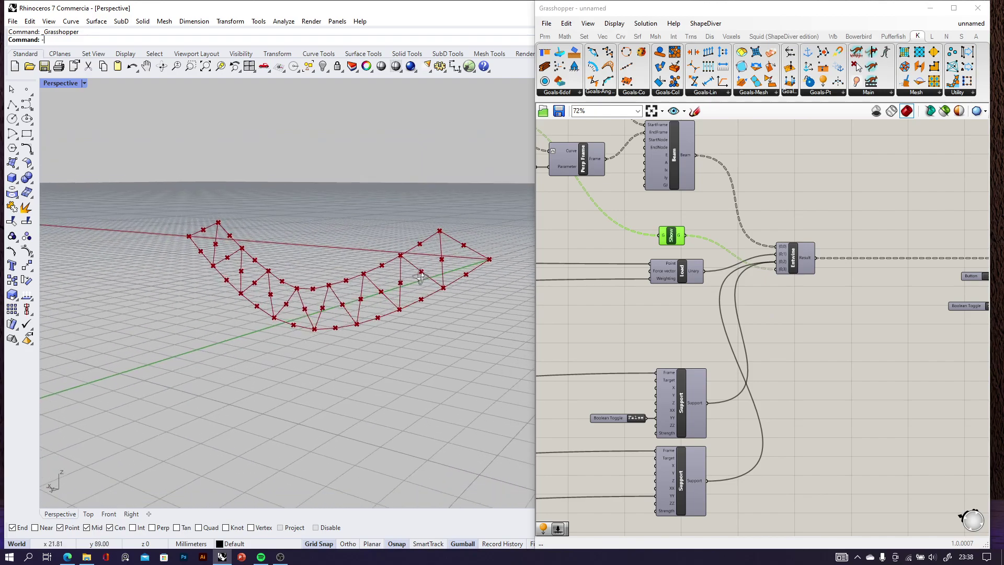
{"action": "scroll", "coordinate": [425, 276], "scroll_direction": "up", "scroll_amount": 2}
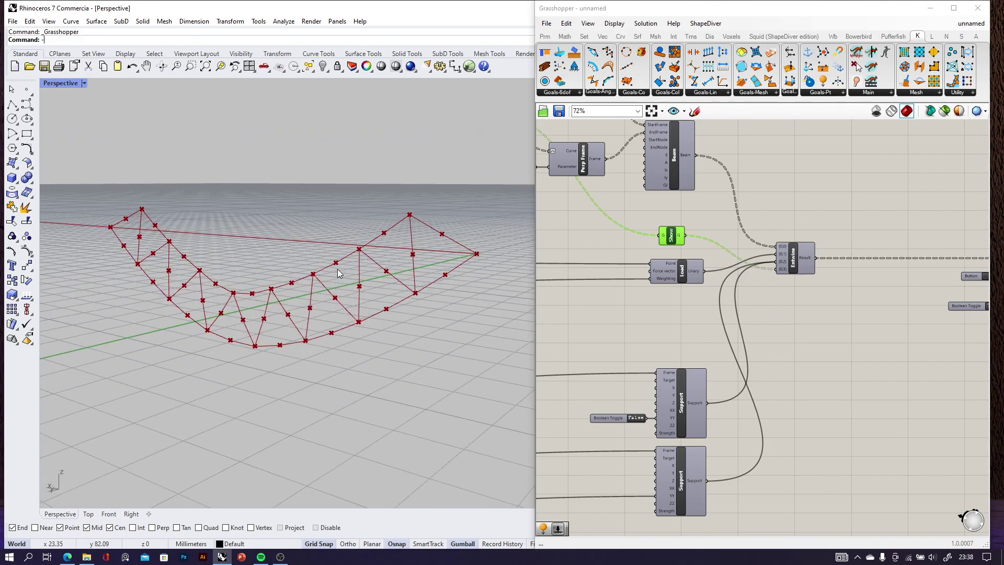